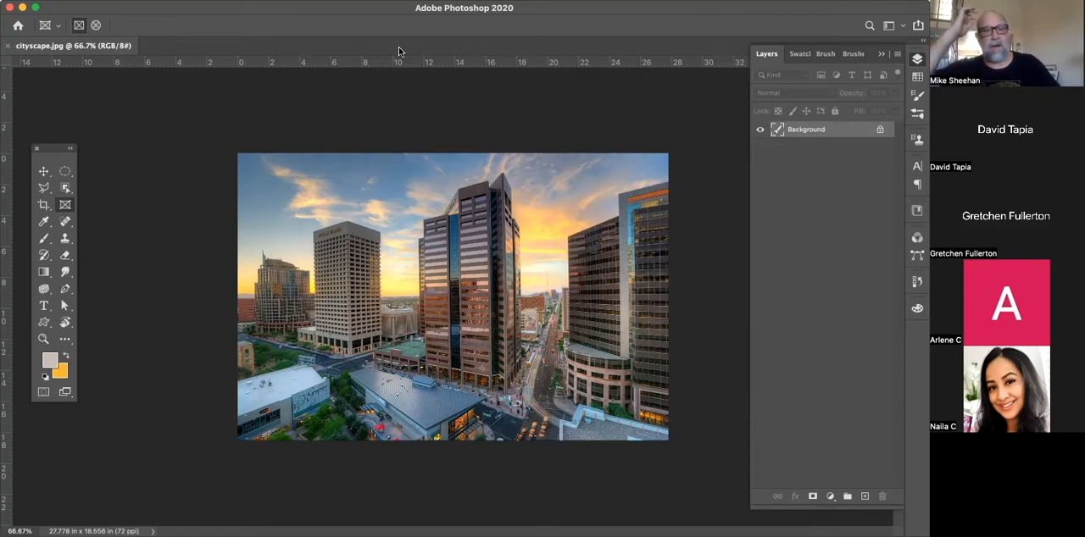
Reposition the floating toolbox beside the photo's upper-left edge and activate the Move tool
key("super+1")
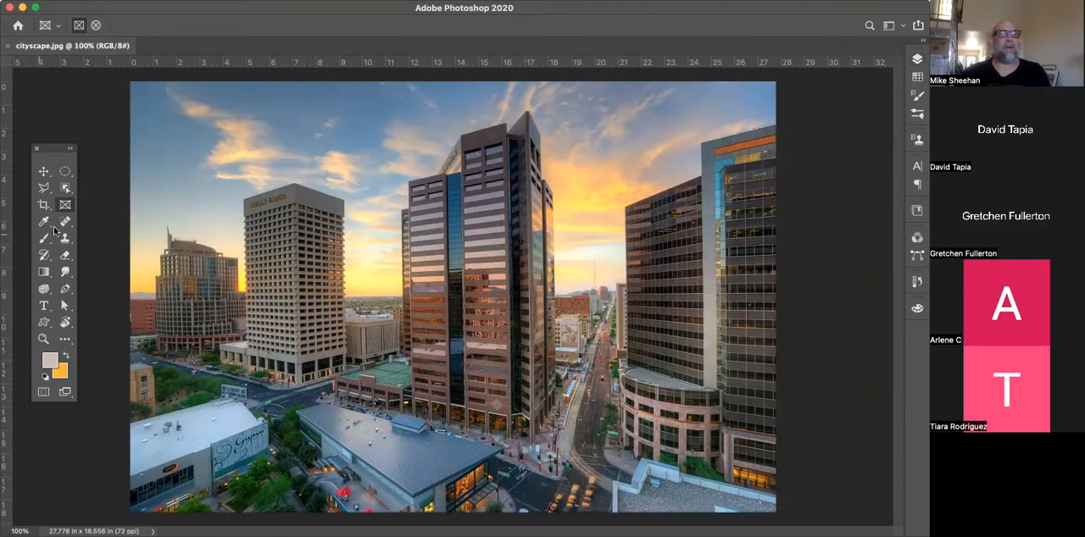
left_click_drag(49, 152, 416, 120)
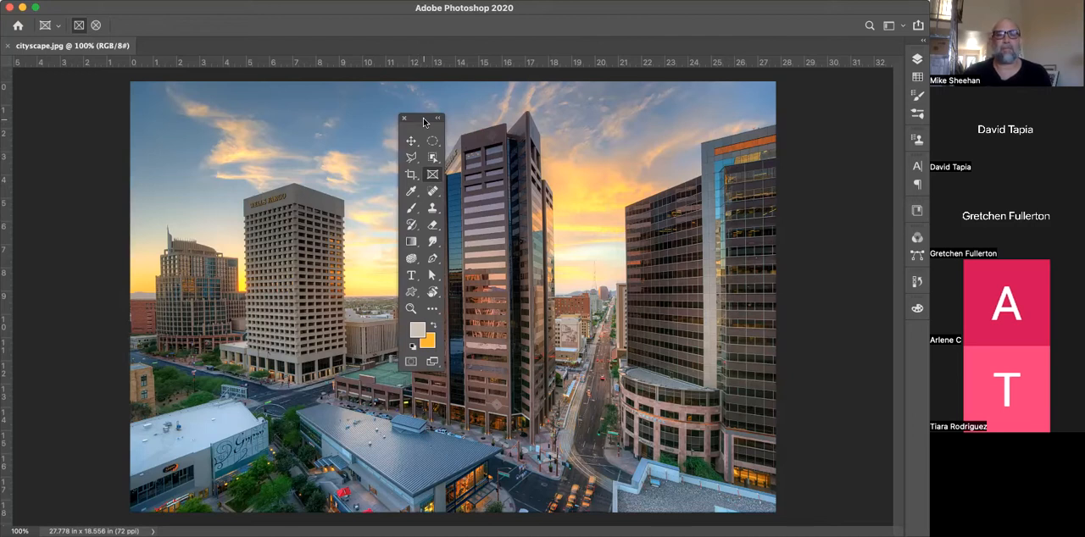
left_click_drag(424, 123, 87, 93)
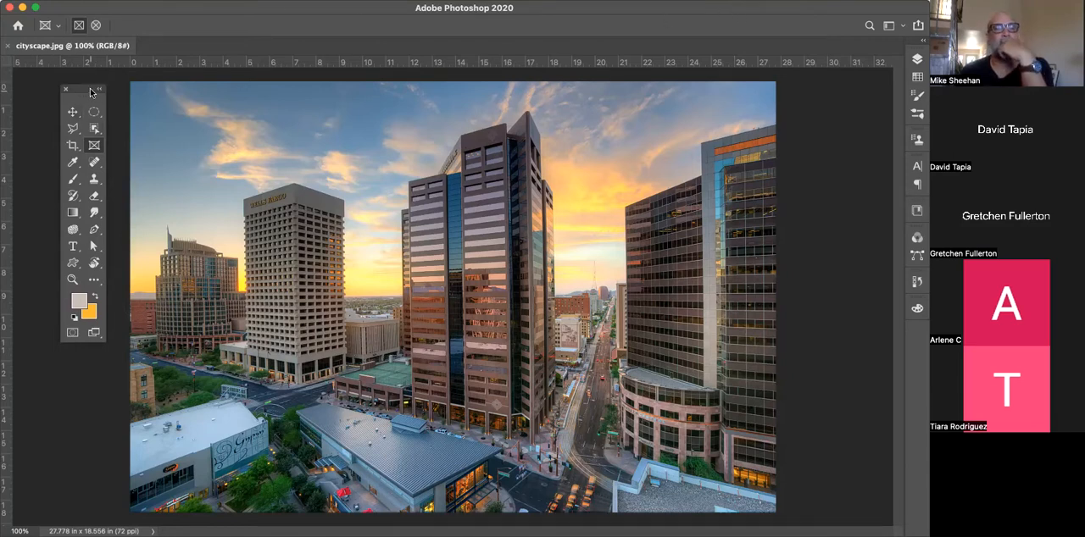
left_click(74, 113)
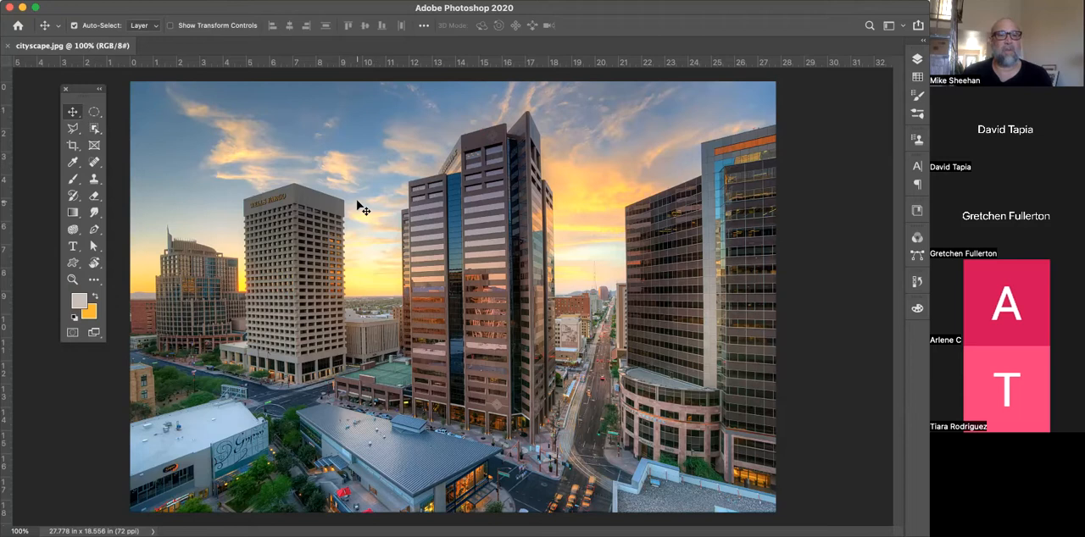
Add a new empty layer above the Background layer
left_click(917, 61)
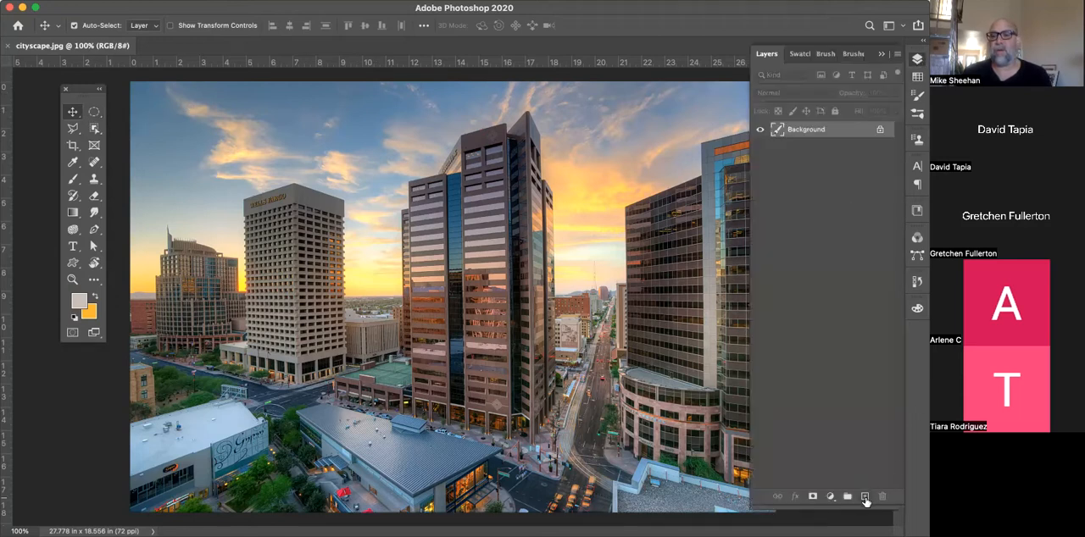
left_click(865, 497)
left_click(917, 57)
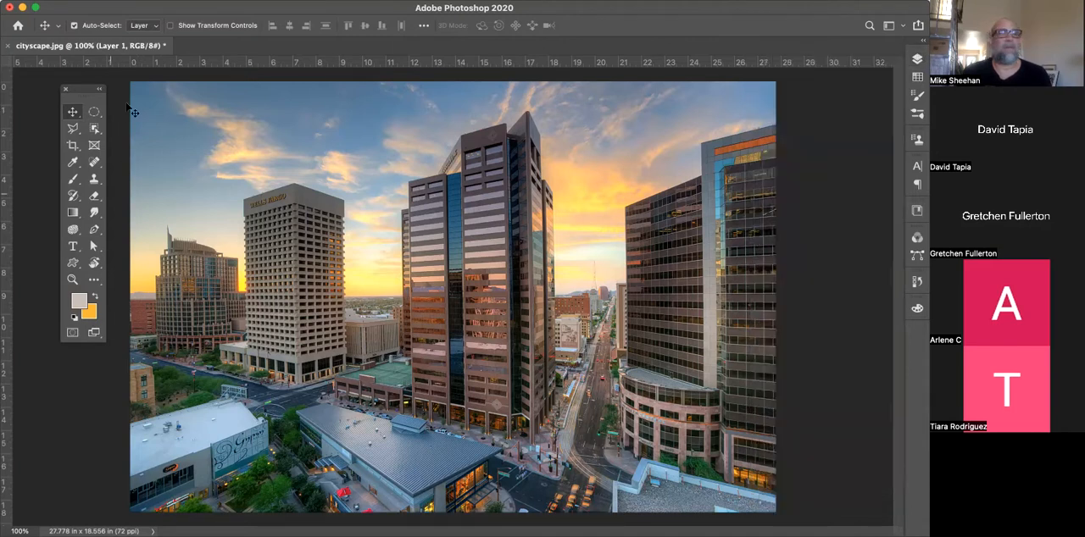
Make a large elliptical selection over the sky in the photo's upper left and fill it with the foreground colour
left_click(93, 113)
left_click_drag(288, 175, 425, 271)
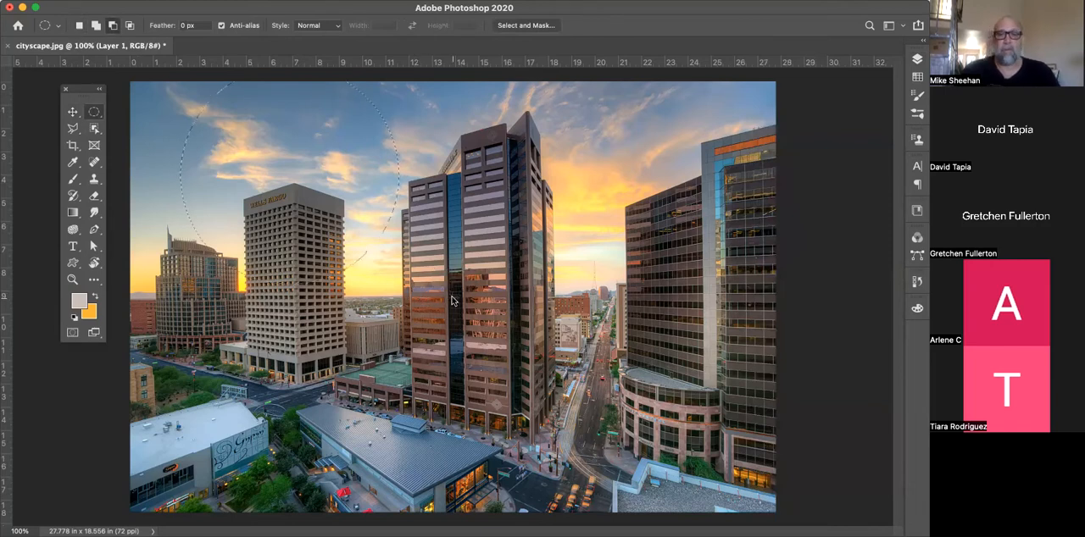
key("alt+BackSpace")
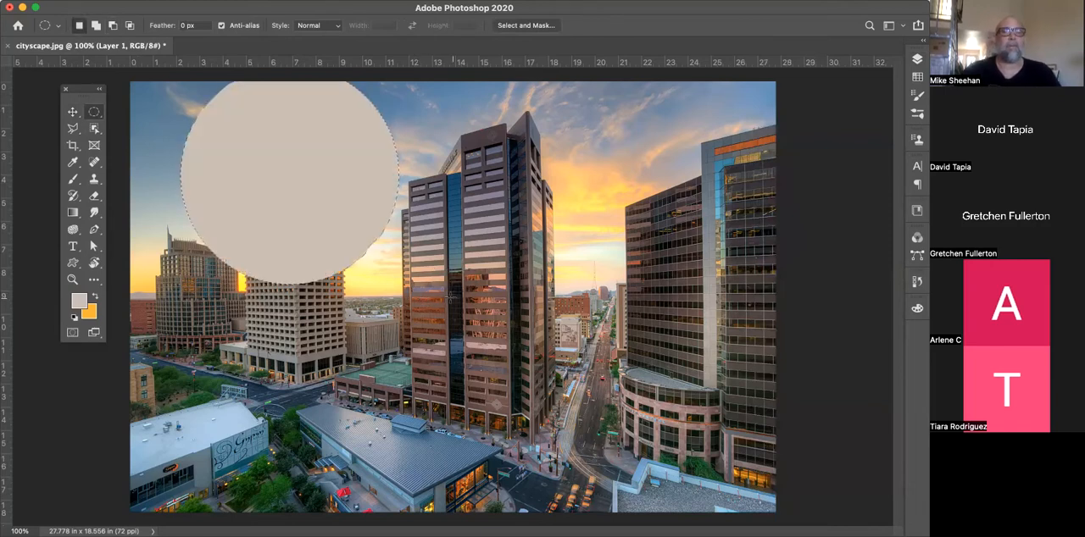
Move the filled circle over the central tower with nothing selected around it, and delete its layer
left_click(74, 114)
key("ctrl+d")
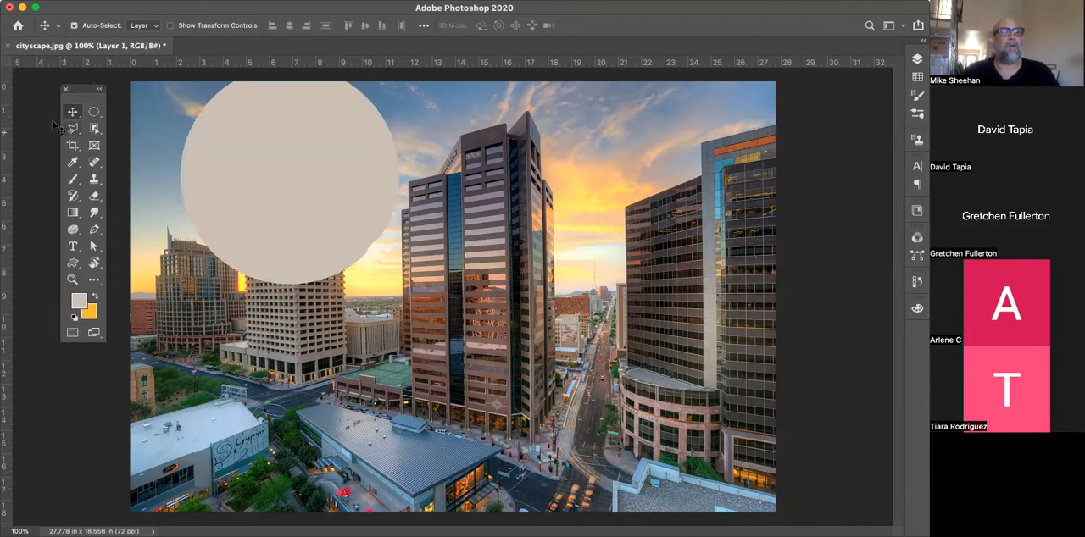
left_click_drag(232, 161, 466, 236)
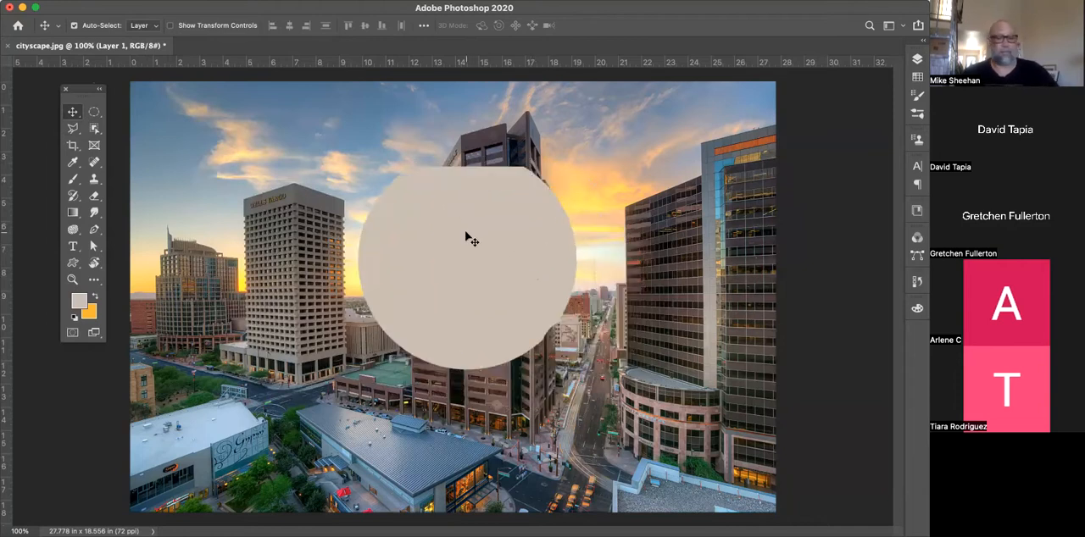
key("BackSpace")
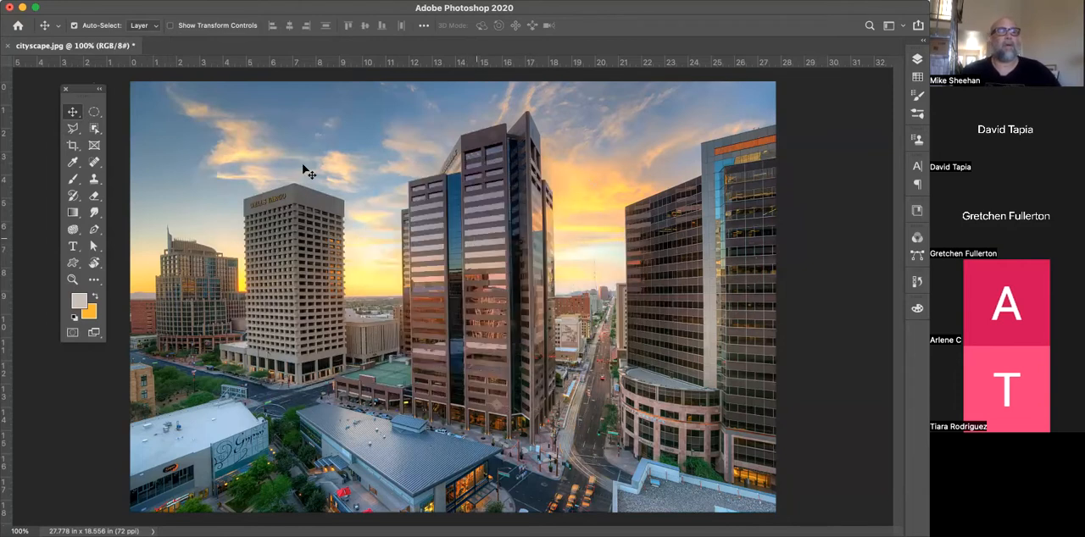
left_click(74, 112)
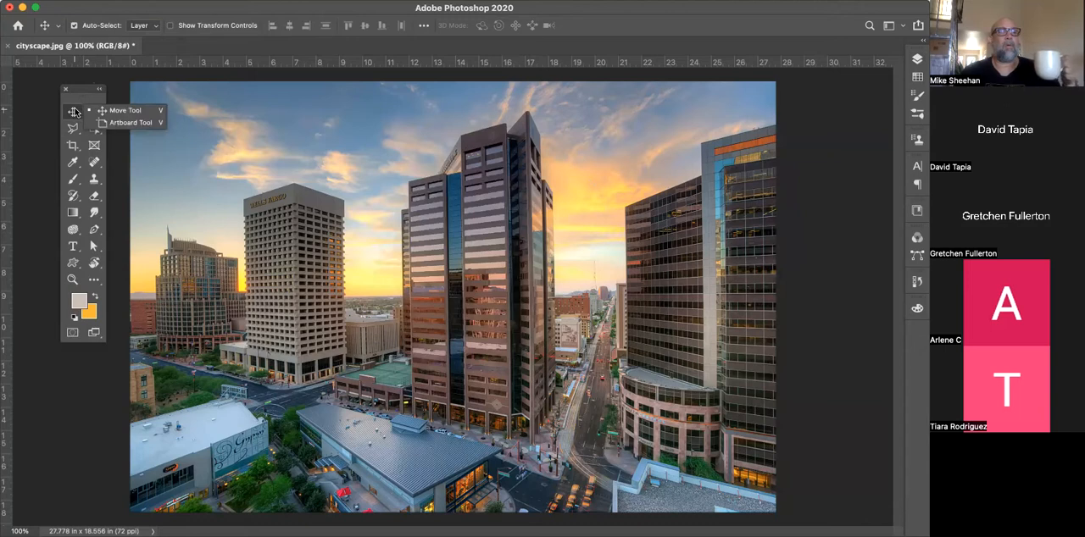
left_click(73, 112)
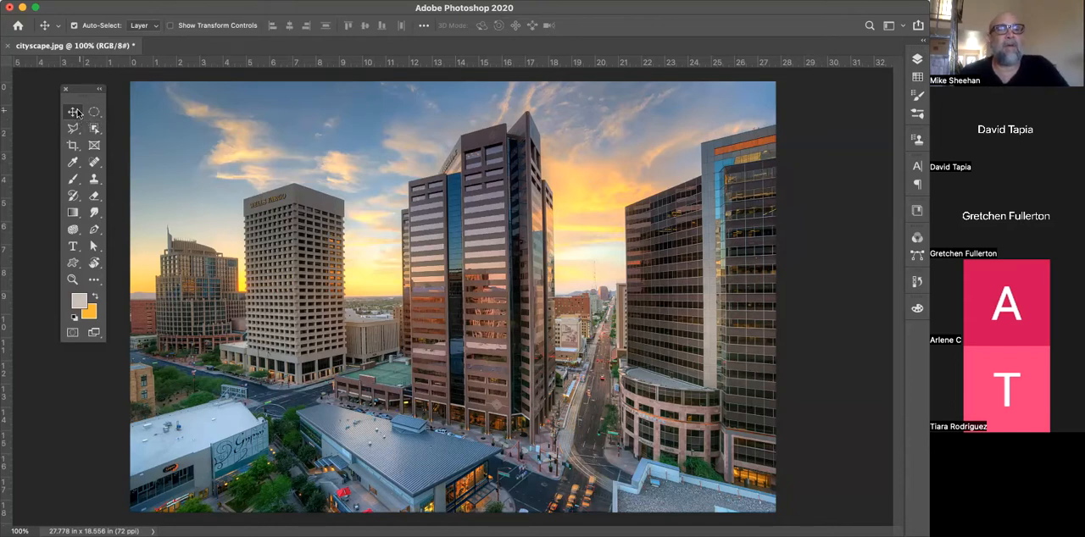
left_click(76, 113)
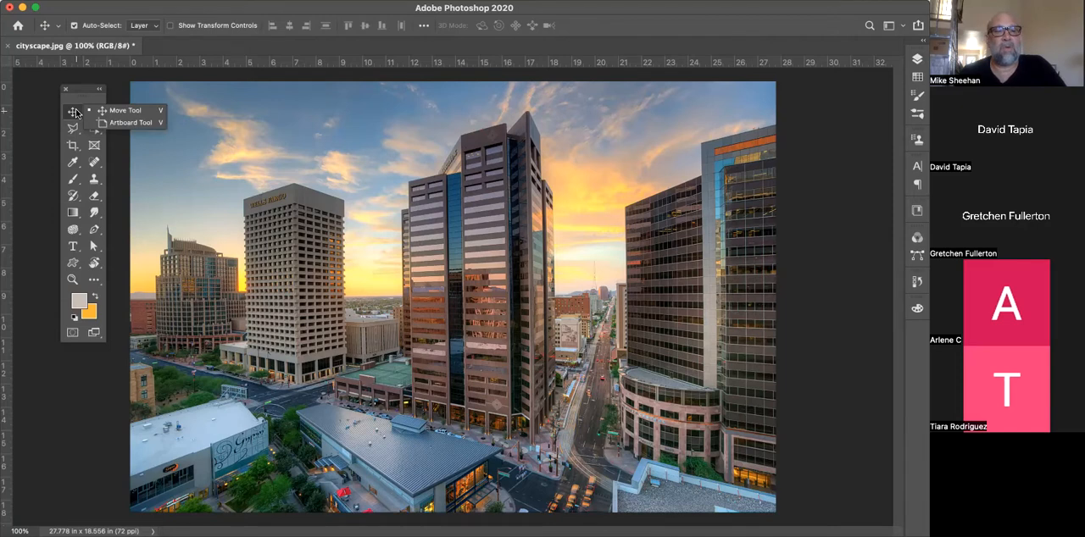
left_click(76, 113)
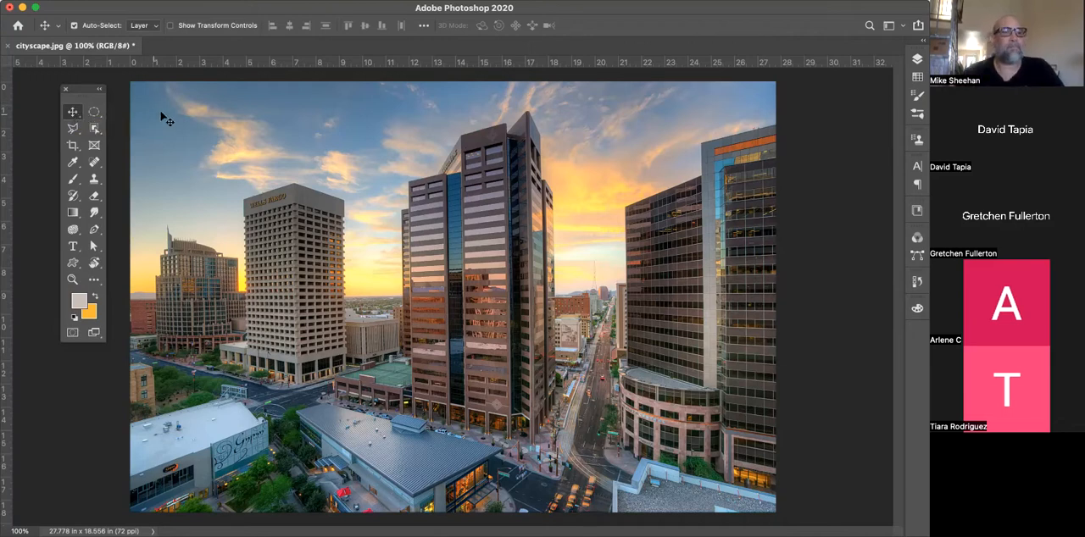
Draw sample selections across the sky and central tower with the Rectangular Marquee tool, and deselect
left_click(94, 113)
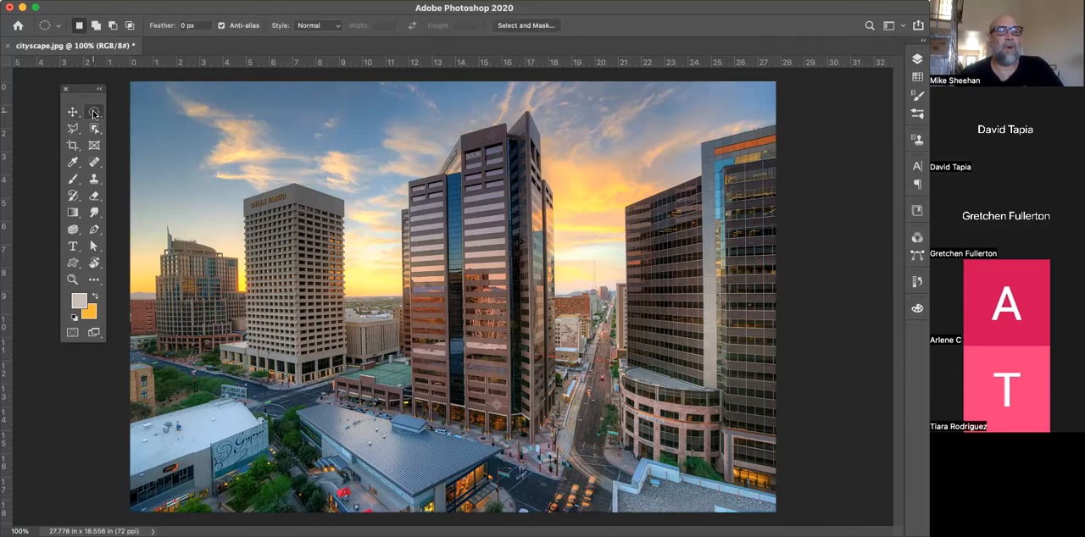
left_click(94, 112)
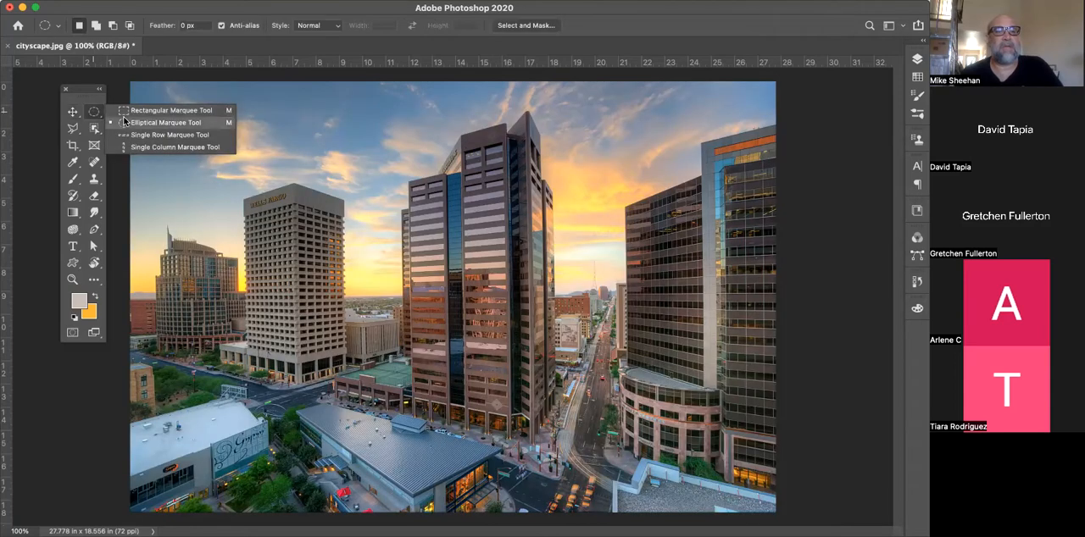
left_click(128, 114)
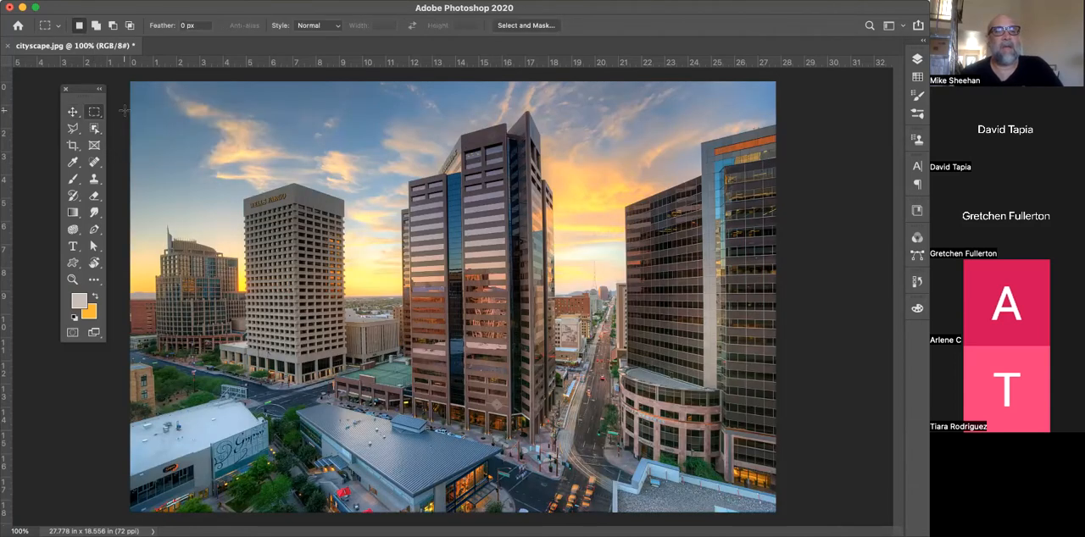
left_click_drag(278, 122, 503, 313)
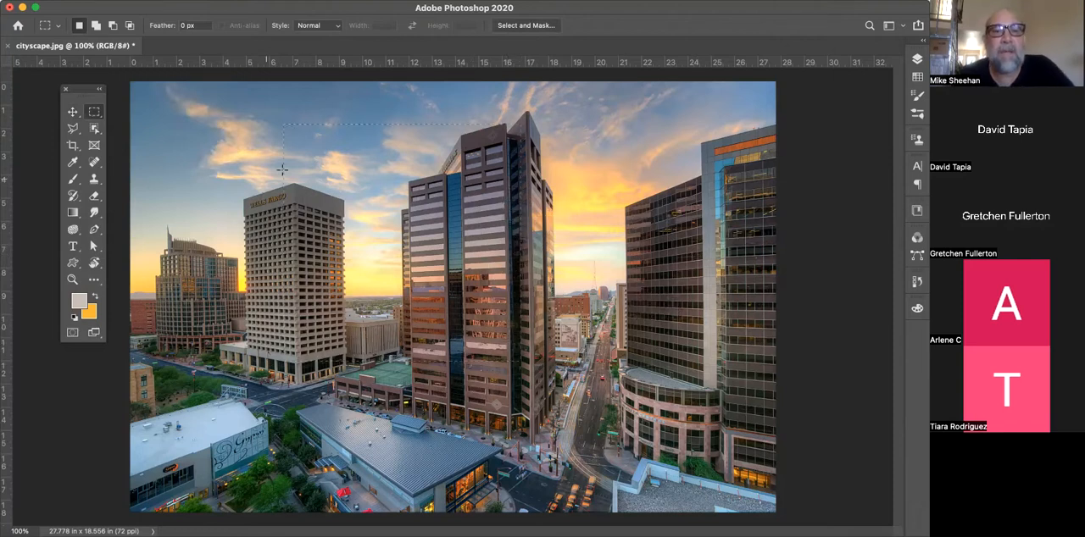
left_click_drag(284, 167, 536, 356)
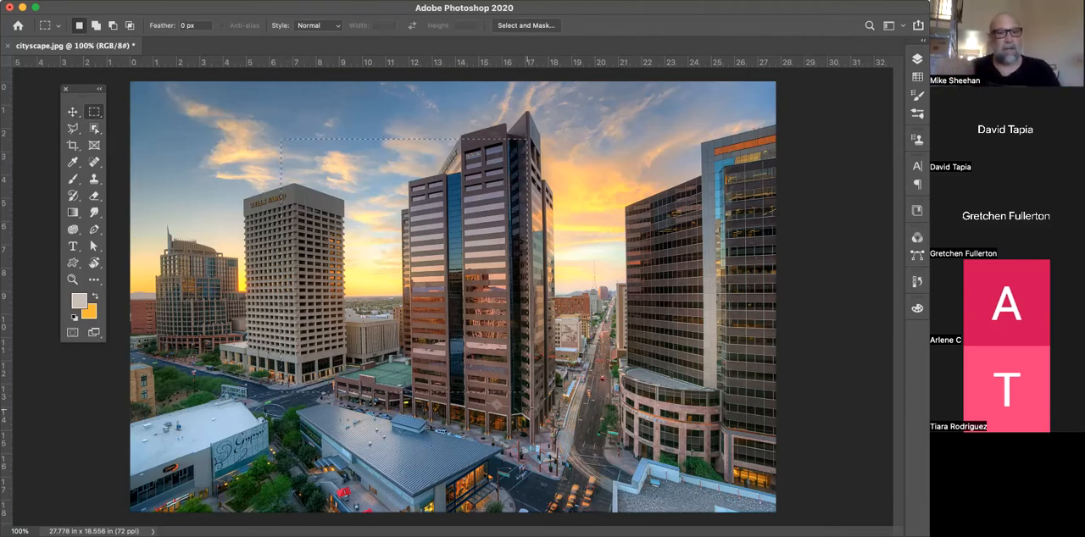
left_click(364, 205)
Switch the marquee tool back to Elliptical Marquee and reactivate the Move tool
left_click(98, 112)
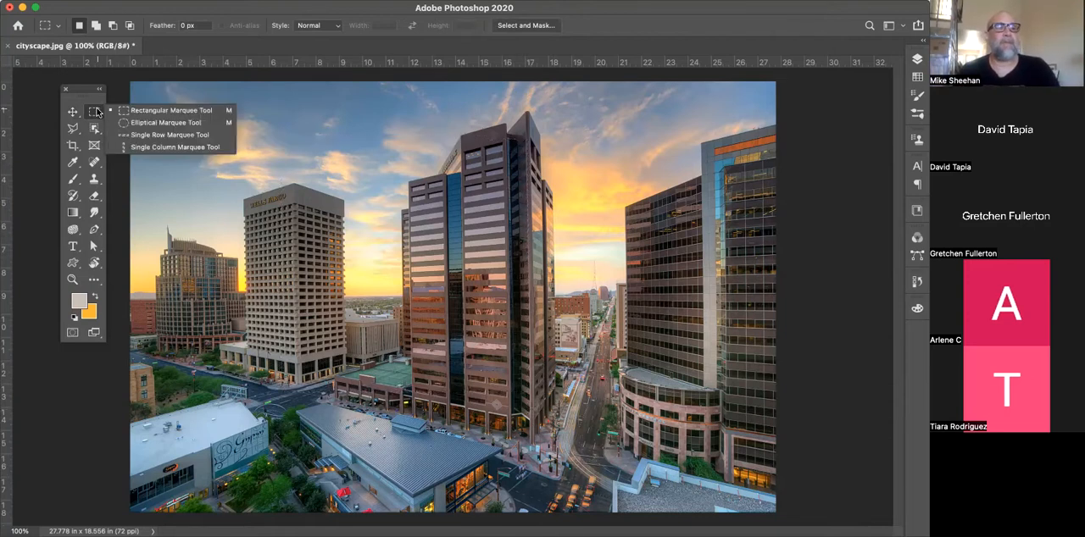
left_click(133, 124)
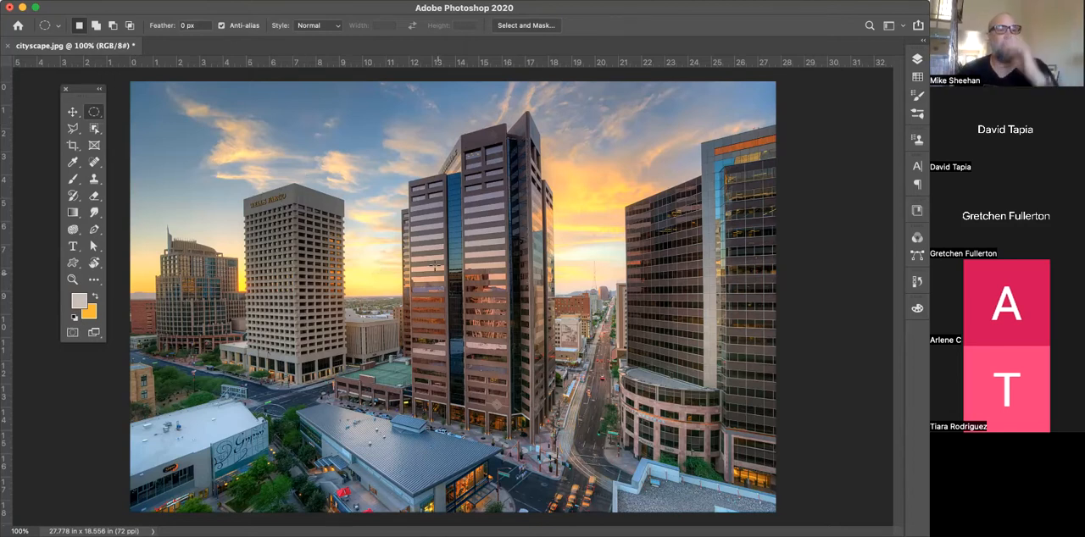
left_click(72, 113)
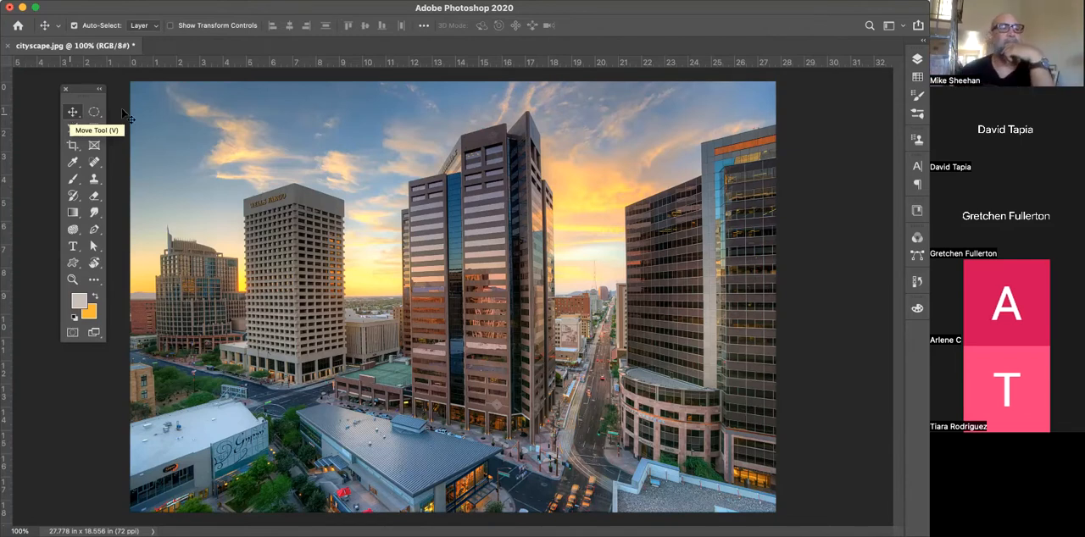
Draw a freehand selection around the central buildings and nearby sky with the Lasso tool, and deselect
left_click(73, 128)
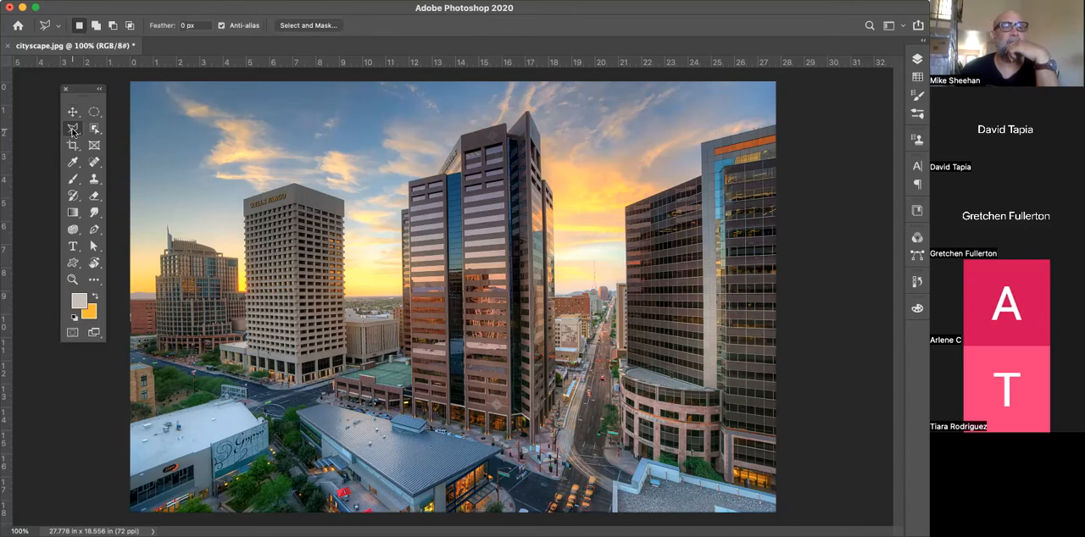
left_click(73, 131)
left_click(72, 130)
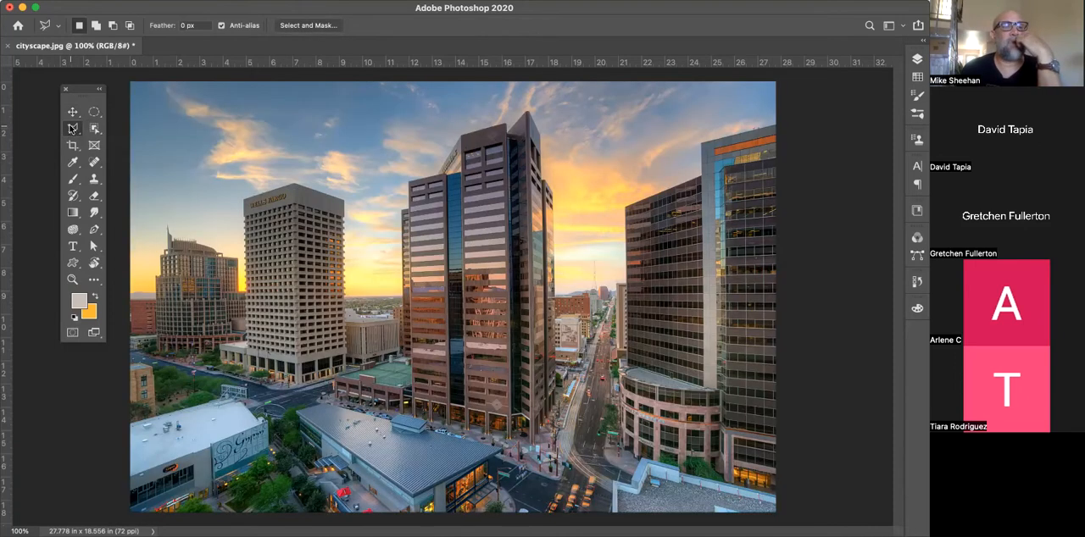
left_click(72, 129)
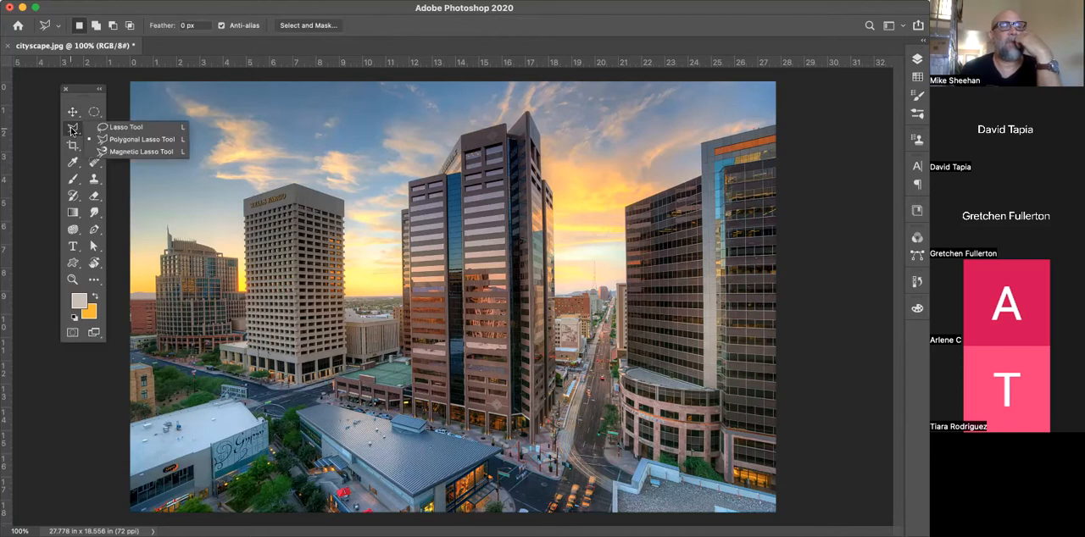
left_click(119, 127)
mouse_move(522, 170)
left_mouse_down()
mouse_move(223, 291)
mouse_move(208, 196)
mouse_move(236, 167)
mouse_move(276, 172)
left_mouse_up()
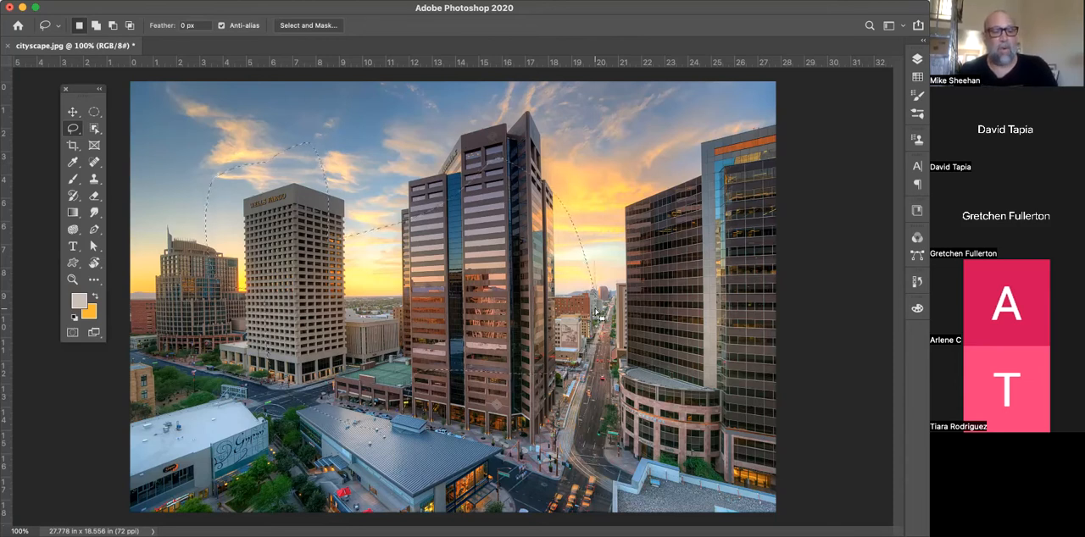
key("super+d")
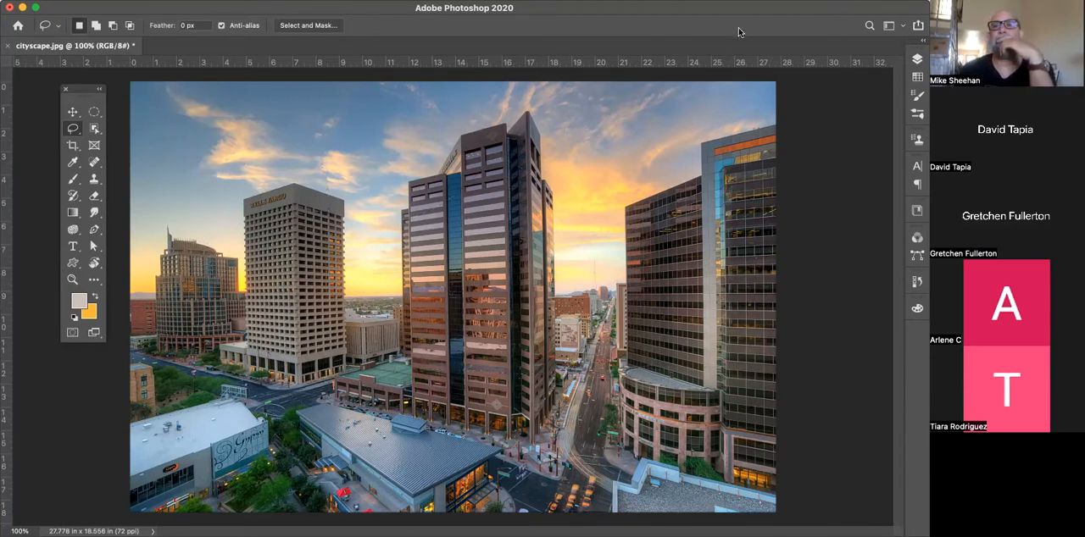
Outline a straight-sided selection across the sky and towers with the Polygonal Lasso tool, and deselect
left_click(73, 131)
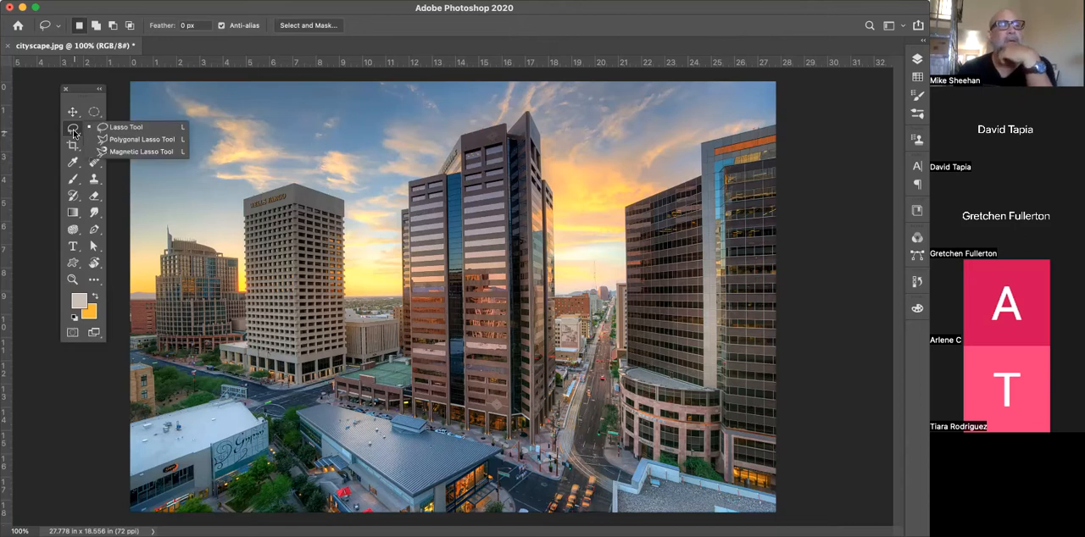
left_click(162, 139)
left_click(402, 121)
left_click(639, 256)
left_click(492, 349)
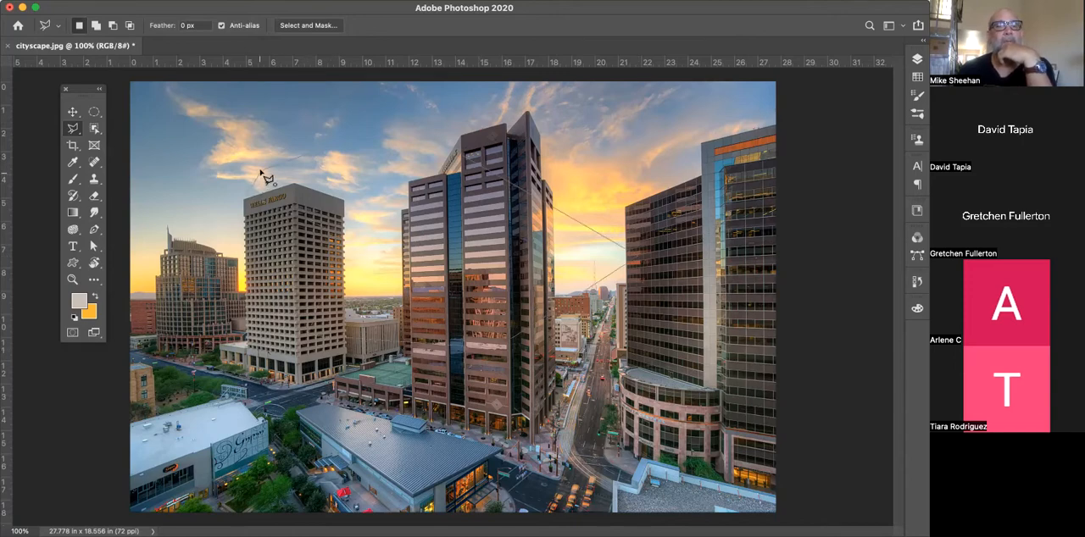
left_click(260, 170)
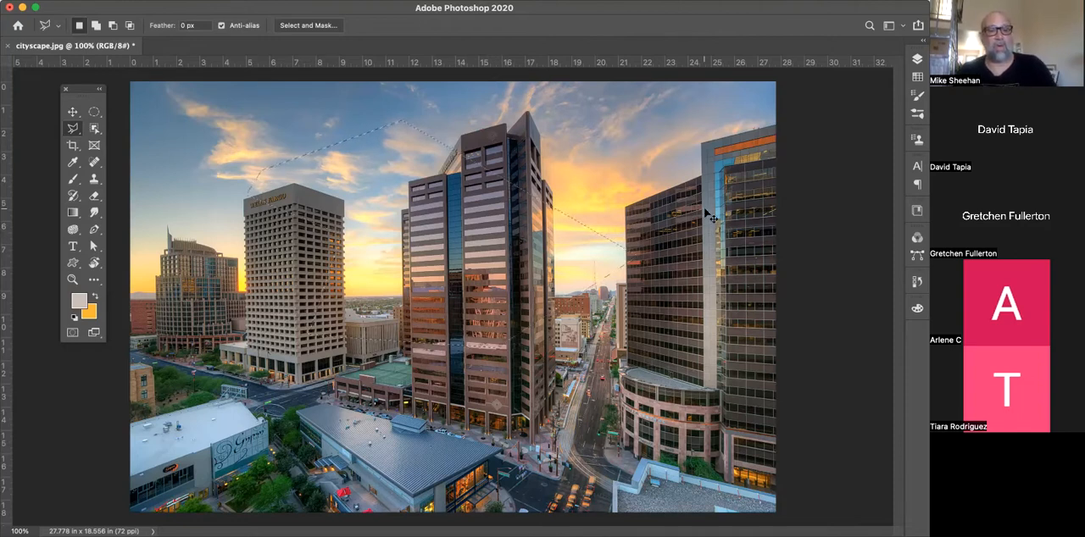
key("super+d")
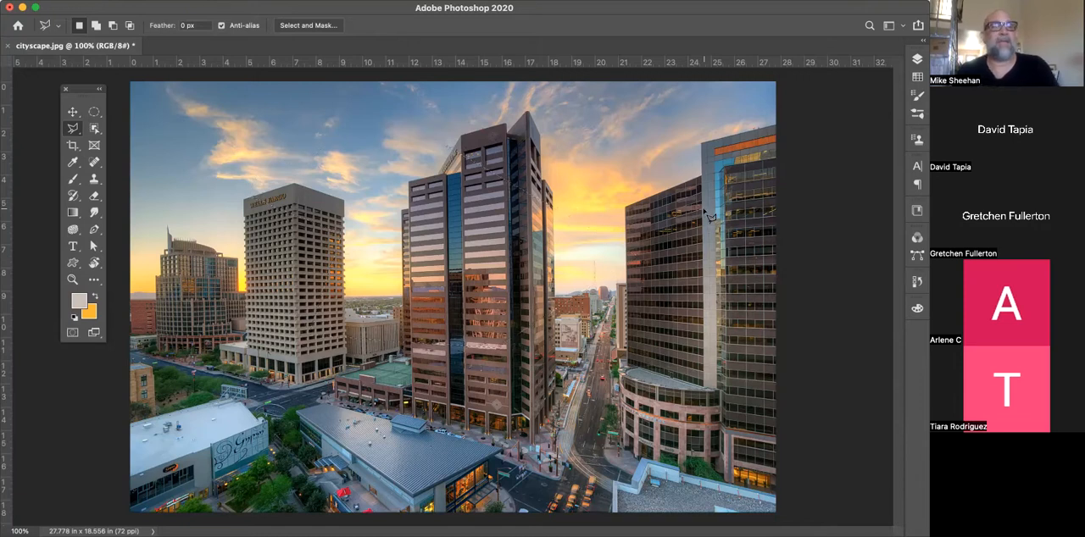
Sample several sky areas with the Magic Wand tool, ending with the orange cloud above the Wells Fargo building selected
left_click(93, 132)
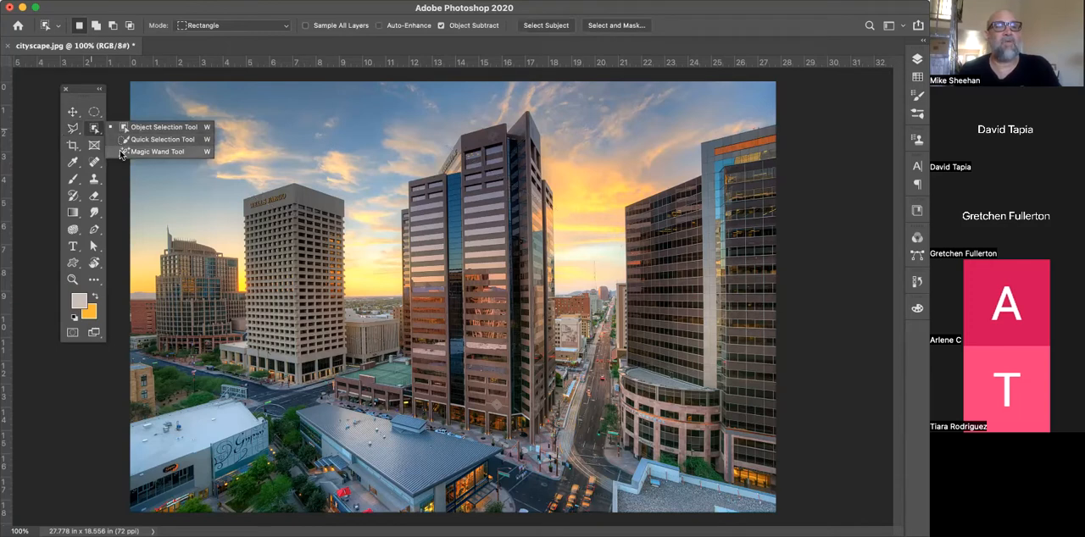
left_click(121, 152)
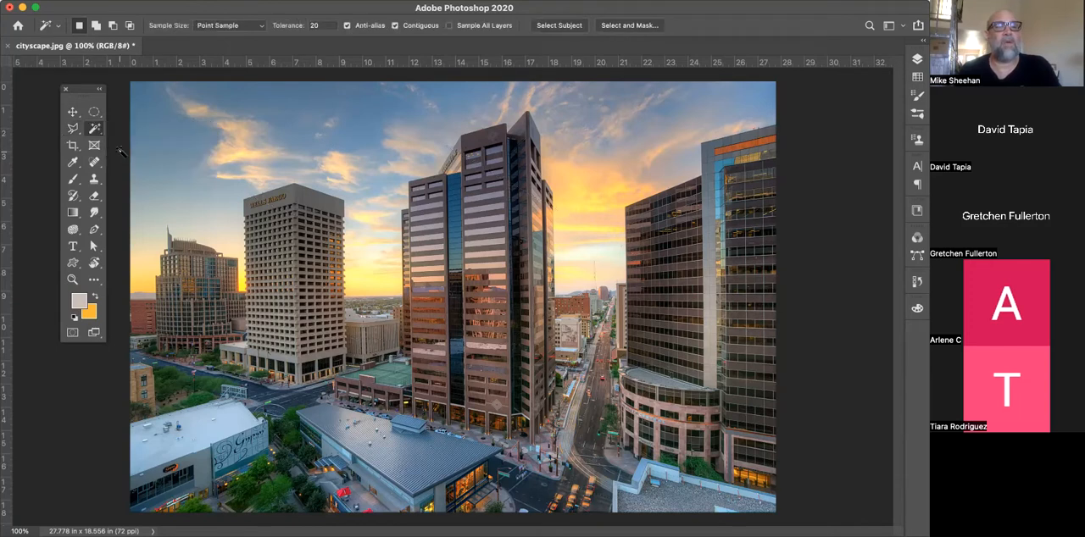
left_click(356, 131)
left_click(331, 163)
left_click(239, 138)
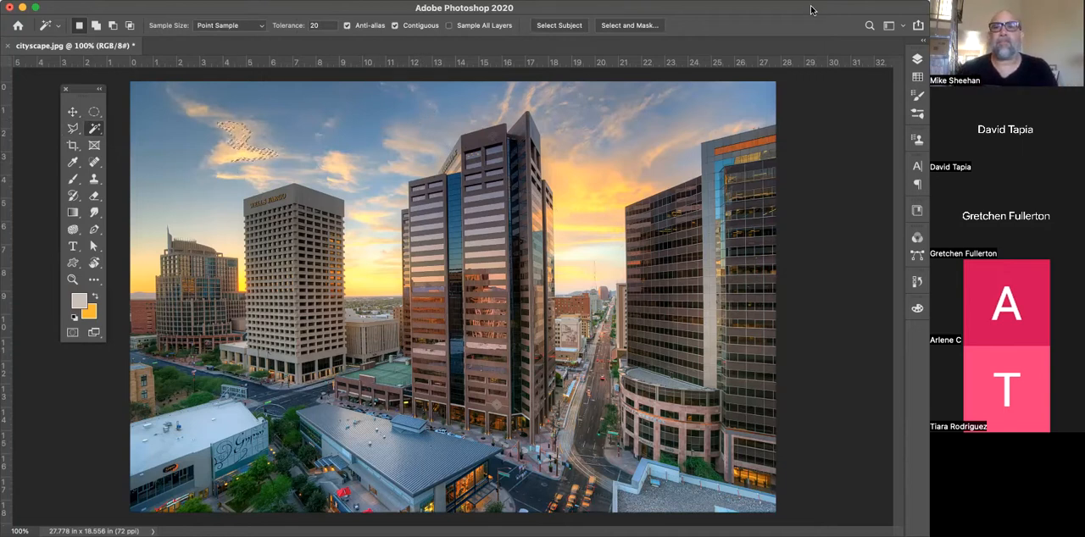
Activate the Elliptical Marquee, Polygonal Lasso and Move tools in turn to compare the options each one offers
left_click_drag(811, 12, 804, 31)
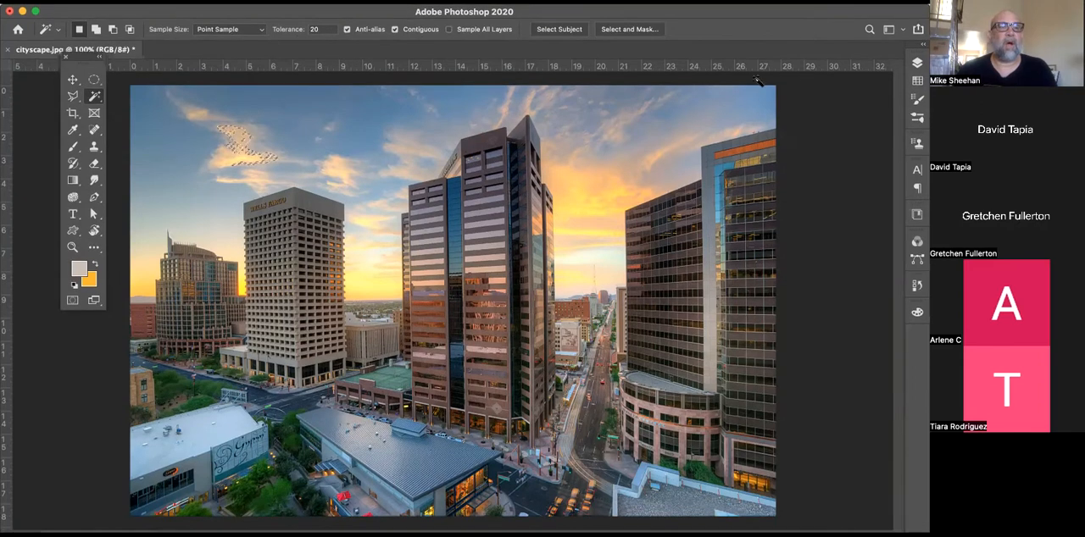
left_click(94, 82)
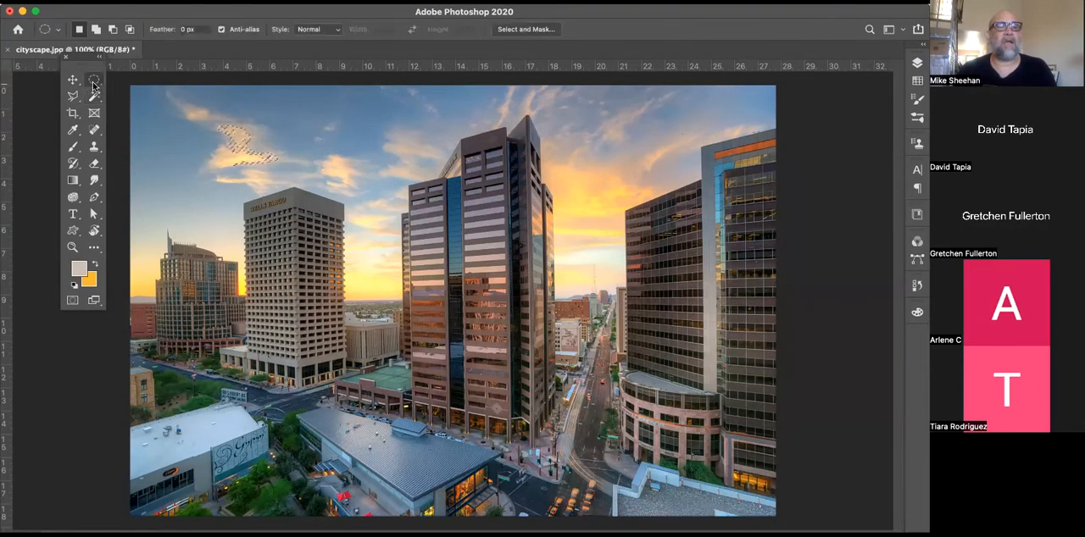
left_click(74, 97)
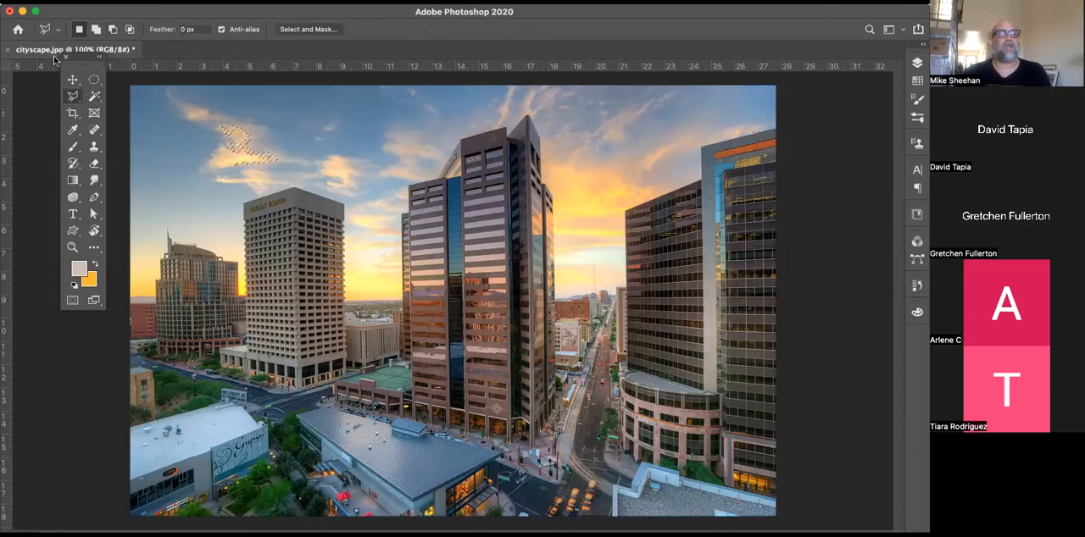
left_click(73, 80)
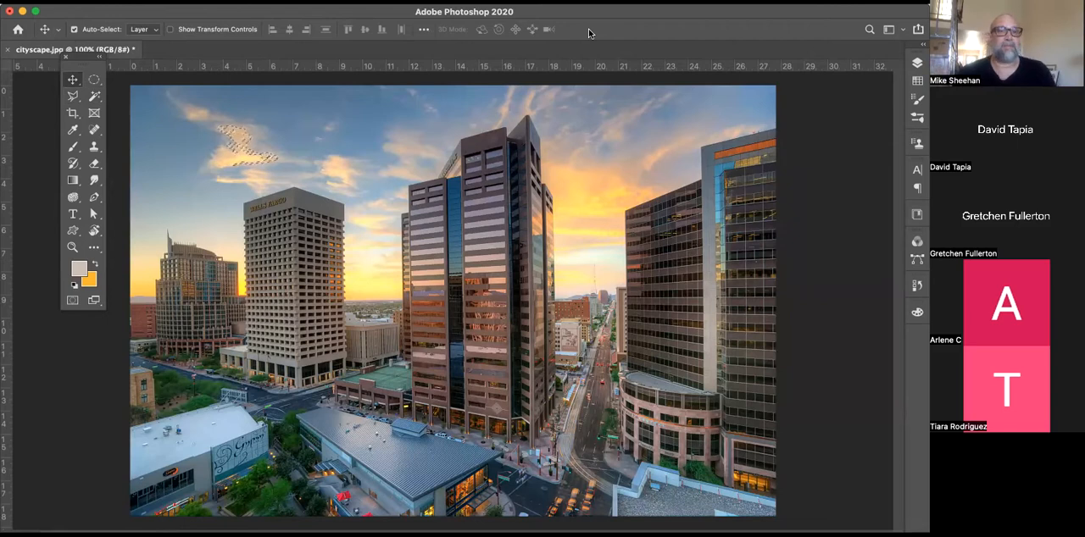
Activate the Type tool and open the Character panel, placing it floating over the sky near the toolbox
left_click(73, 215)
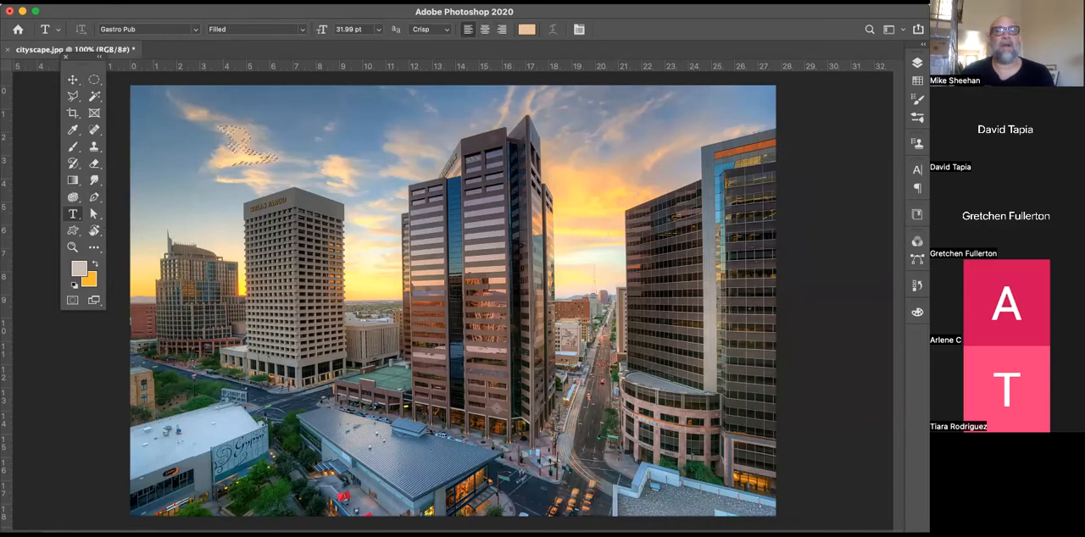
left_click(386, 2)
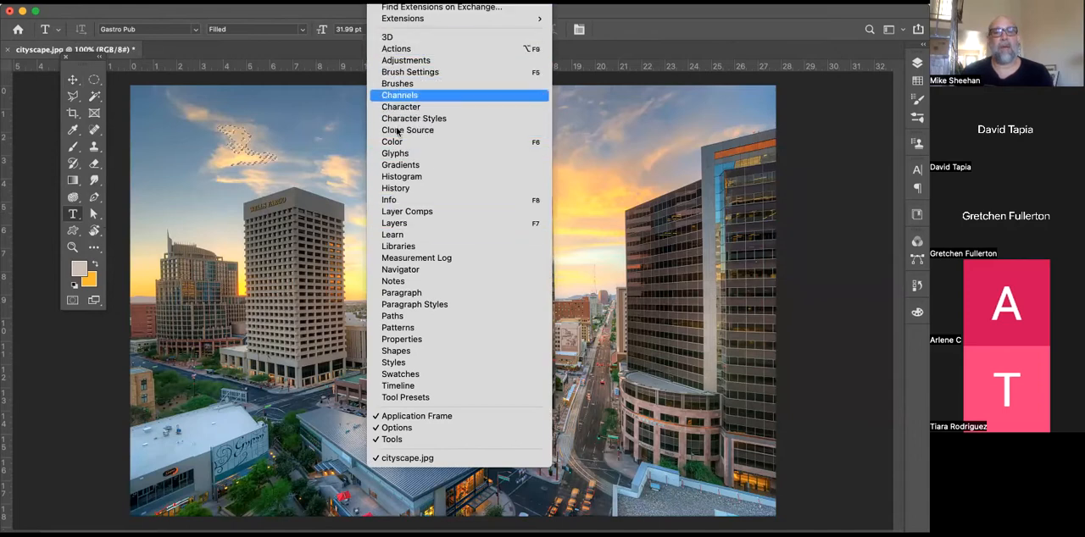
left_click(441, 112)
left_click_drag(860, 165, 307, 121)
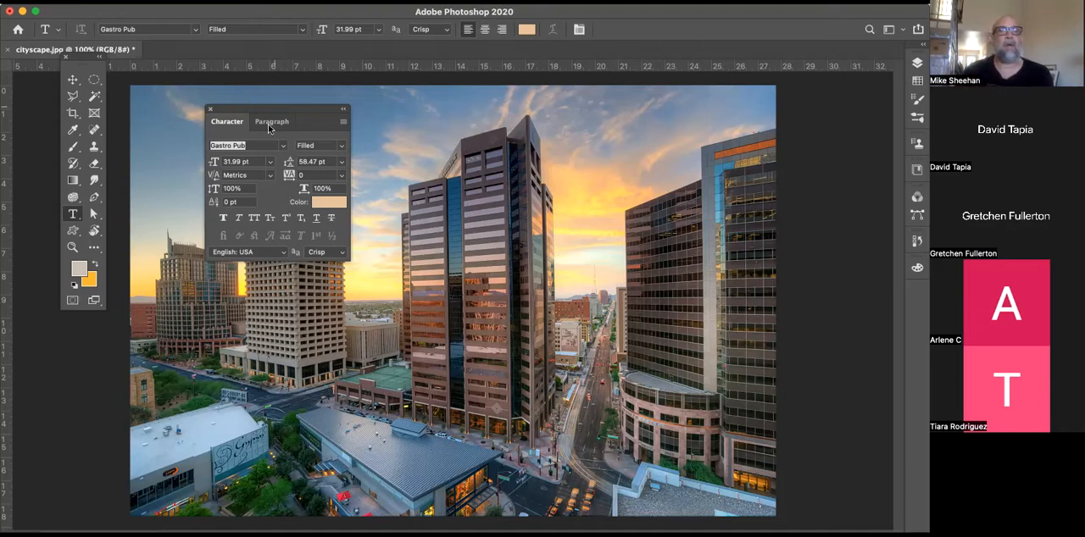
left_click_drag(254, 113, 197, 95)
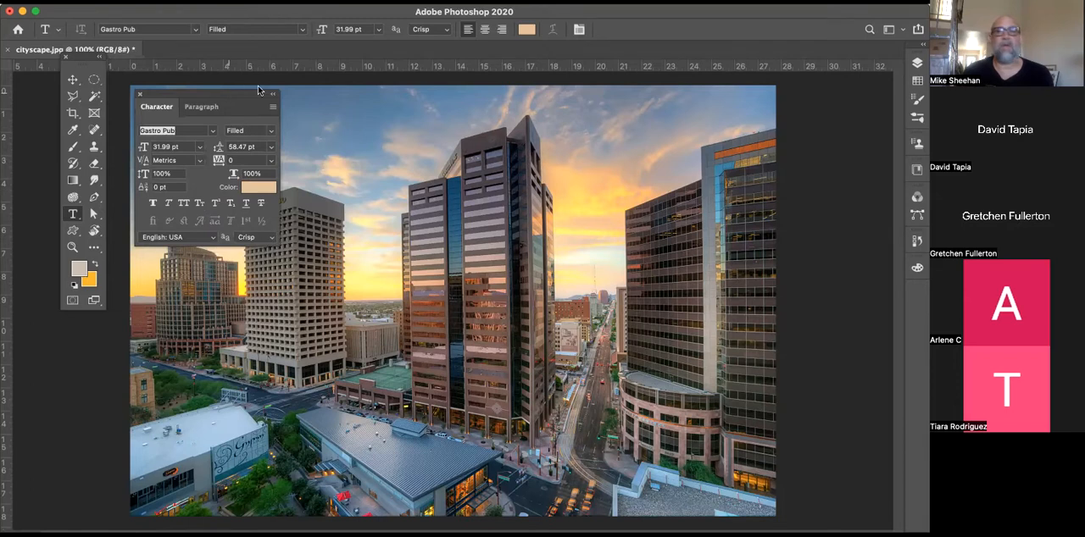
Dock the floating Character and Paragraph panels as icons at the end of the collapsed panel column
left_click_drag(644, 15, 626, 12)
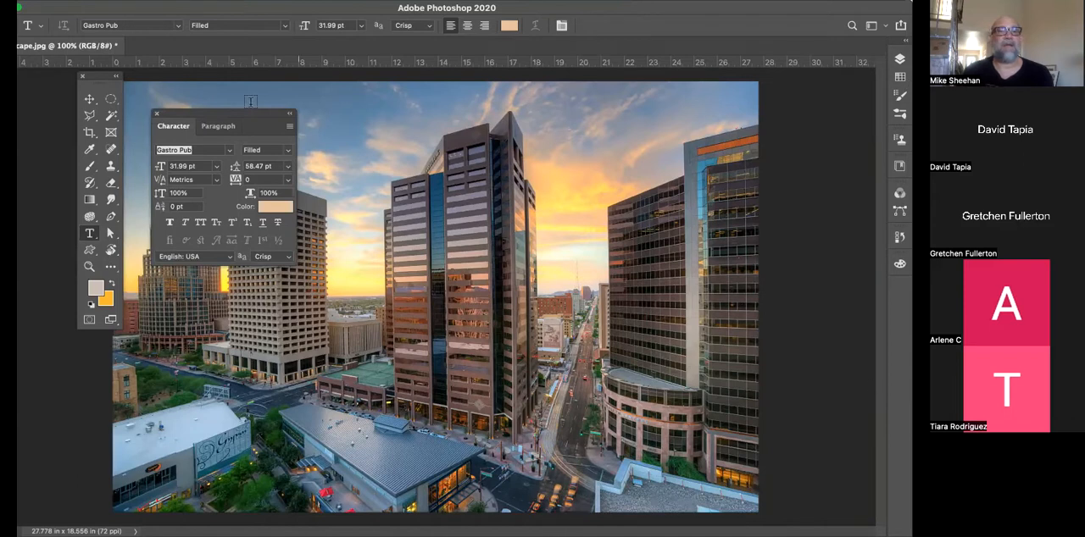
left_click_drag(241, 112, 898, 291)
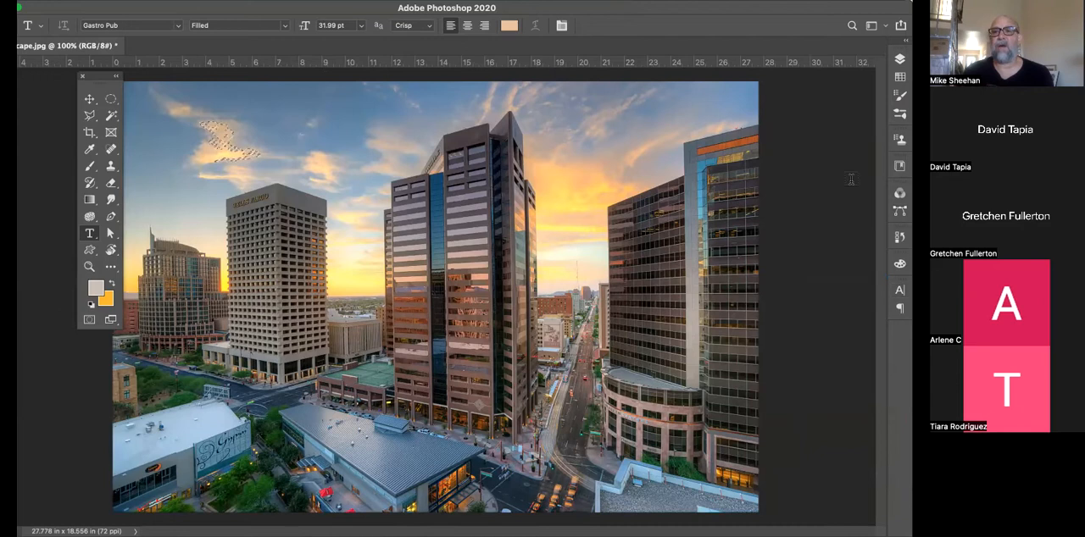
left_click(900, 309)
left_click(900, 309)
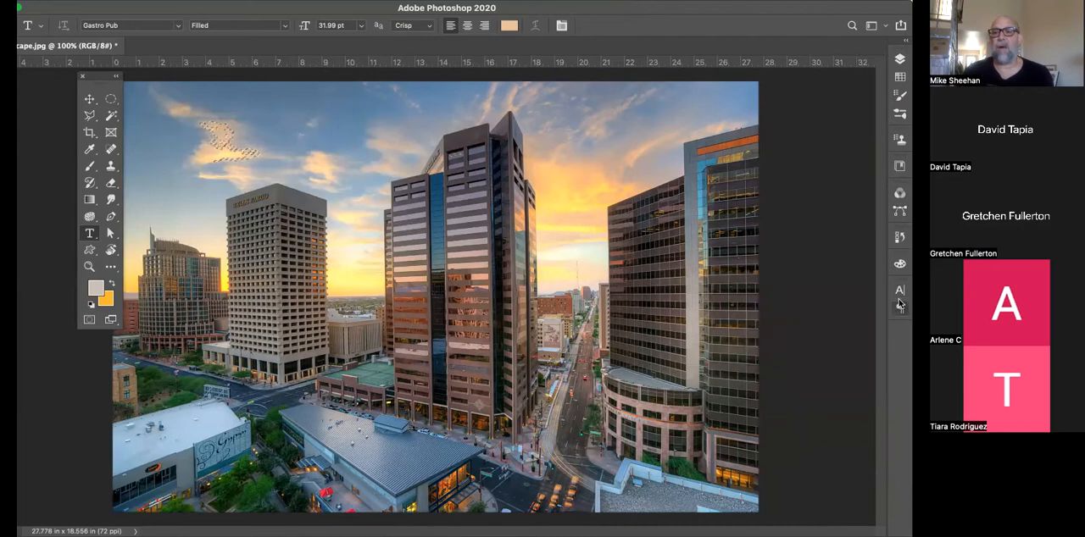
left_click(900, 292)
left_click(899, 291)
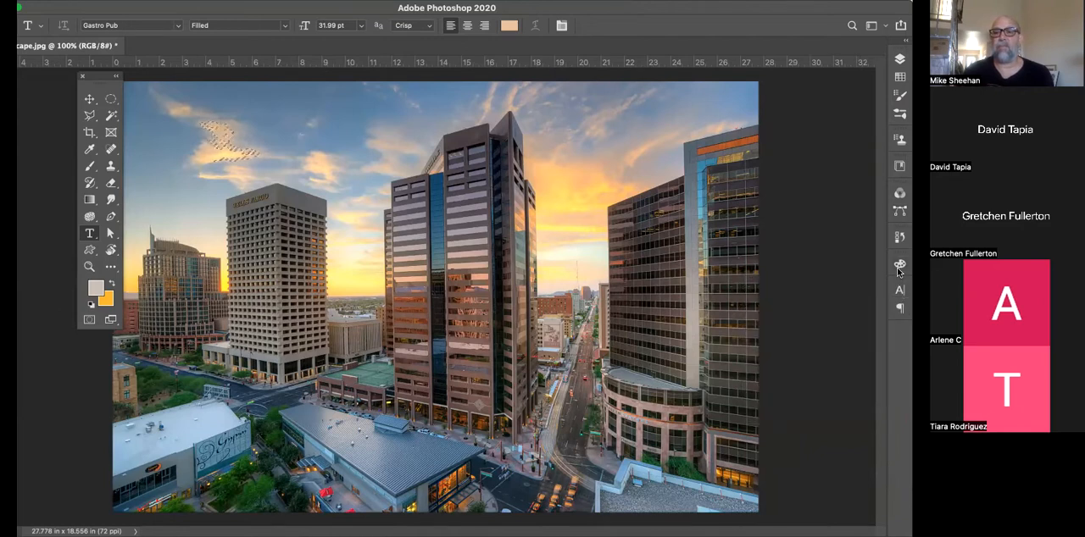
left_click(900, 266)
left_click(899, 267)
left_click_drag(811, 11, 828, 11)
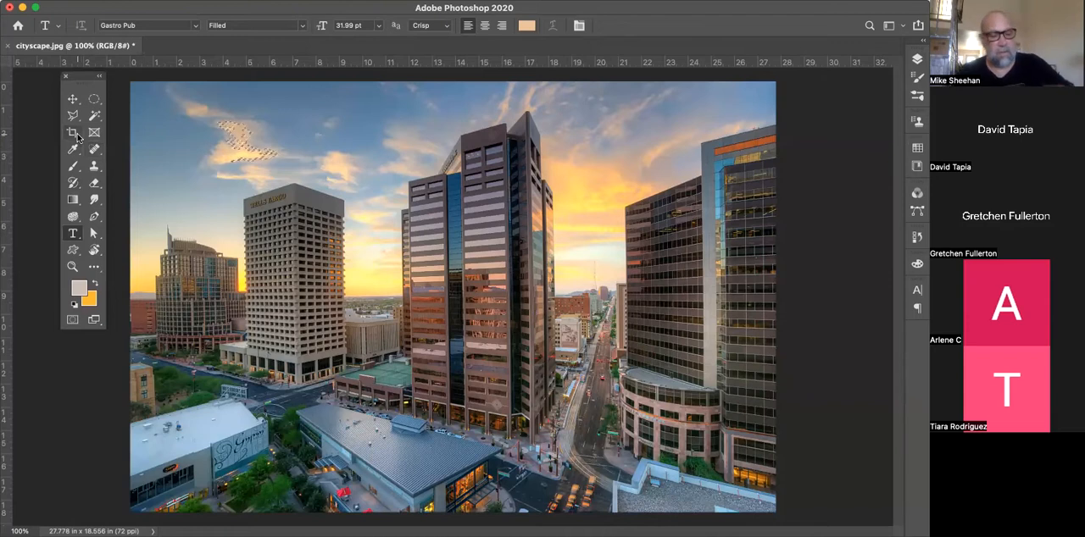
Clear the cloud selection and try cropping the photo to roughly its left third with the Crop tool, undoing the crop
key("super+d")
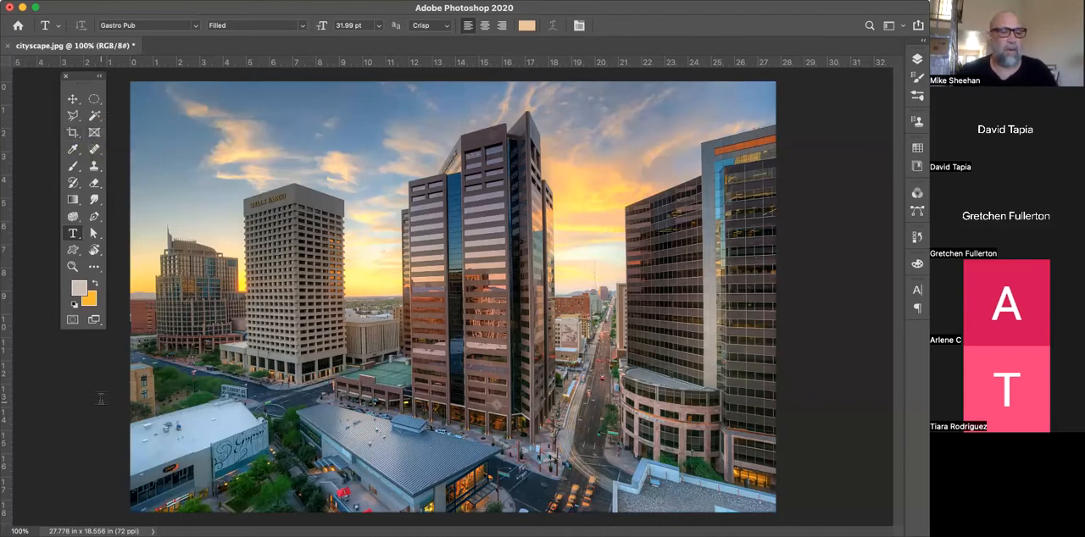
left_click(73, 133)
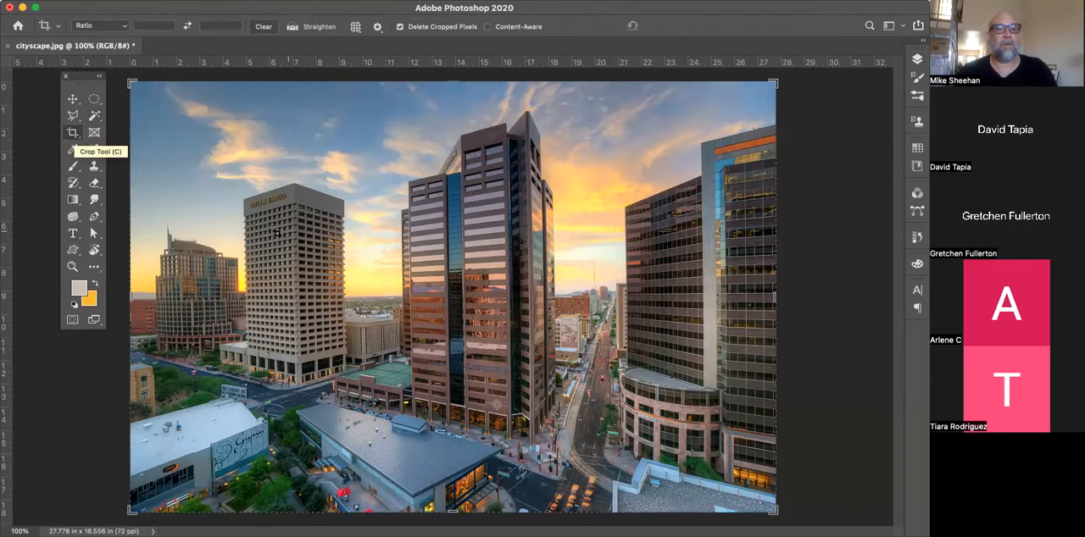
left_click(339, 233)
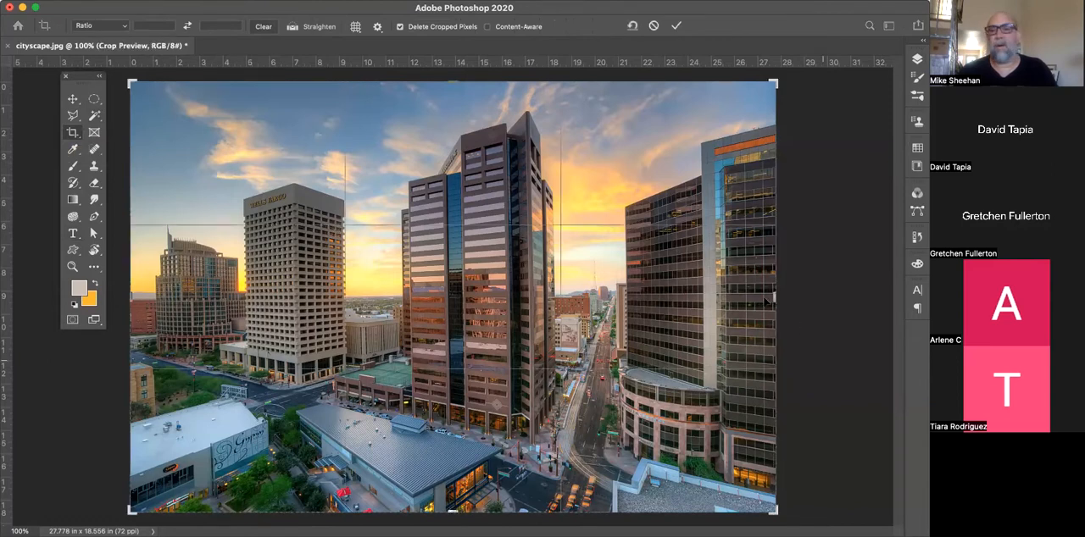
left_click_drag(773, 295, 561, 291)
key("Return")
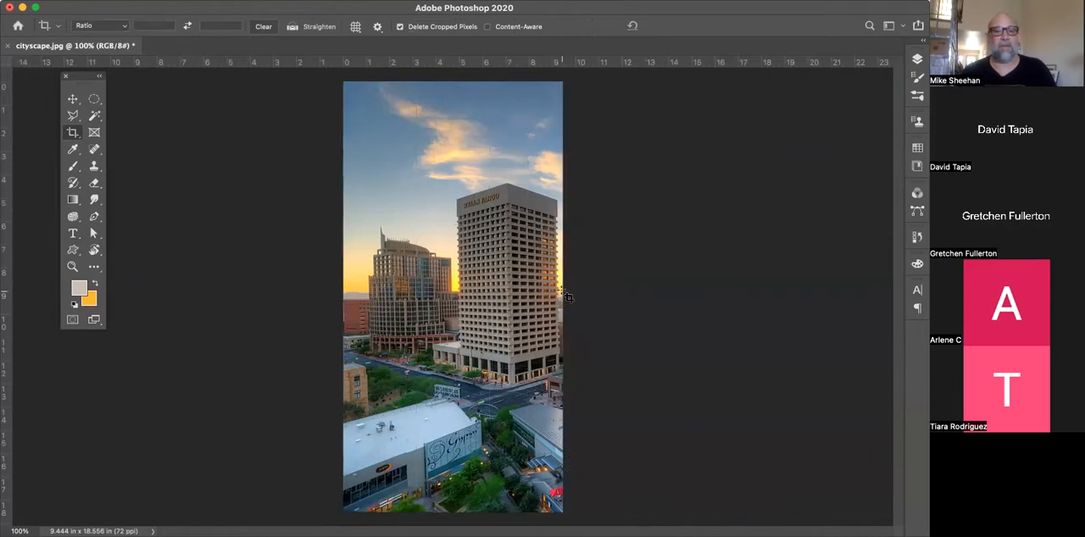
key("super+z")
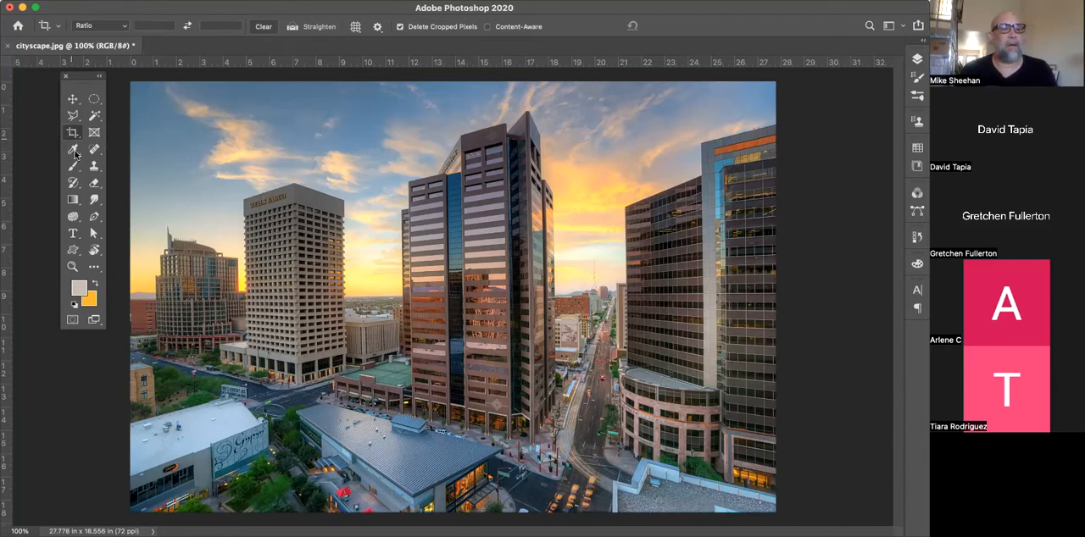
Sample the blue sky with the Eyedropper tool, and replace it with a peach foreground color from the sky near the horizon
left_click(74, 150)
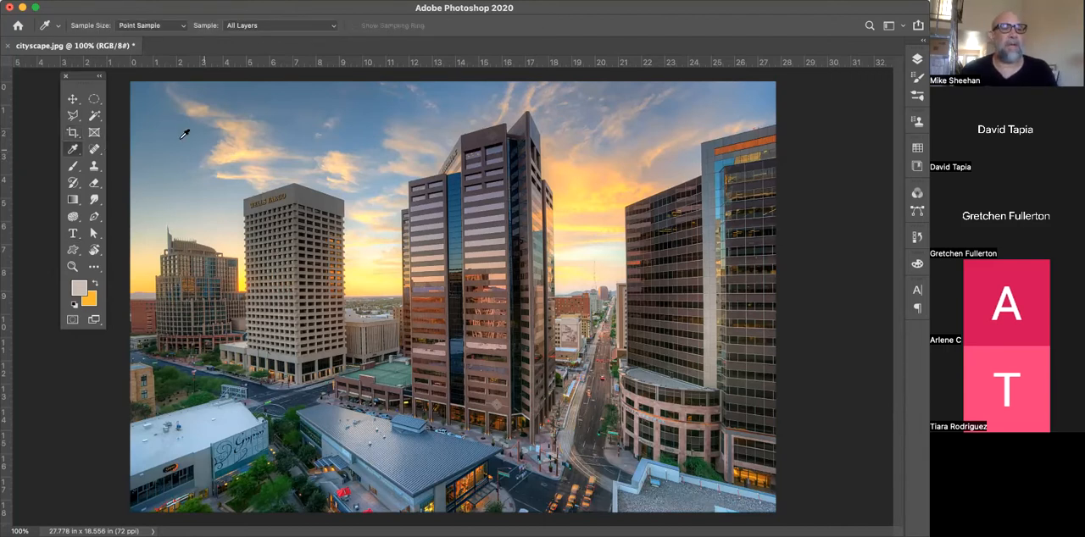
left_click(205, 140)
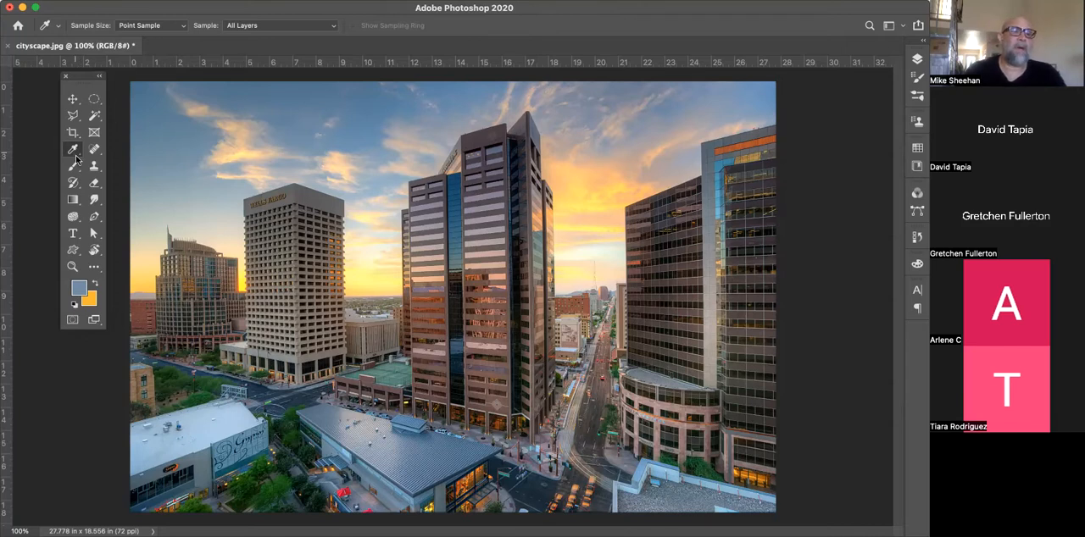
left_click(375, 279)
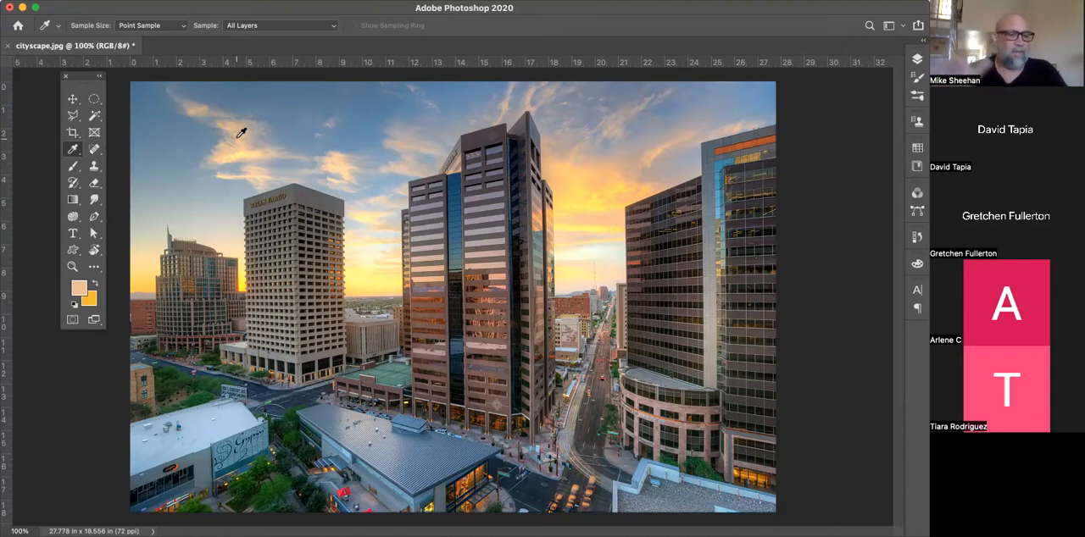
Paint freehand peach strokes across the buildings on a new layer with the Brush tool, and undo the last strokes
key("b")
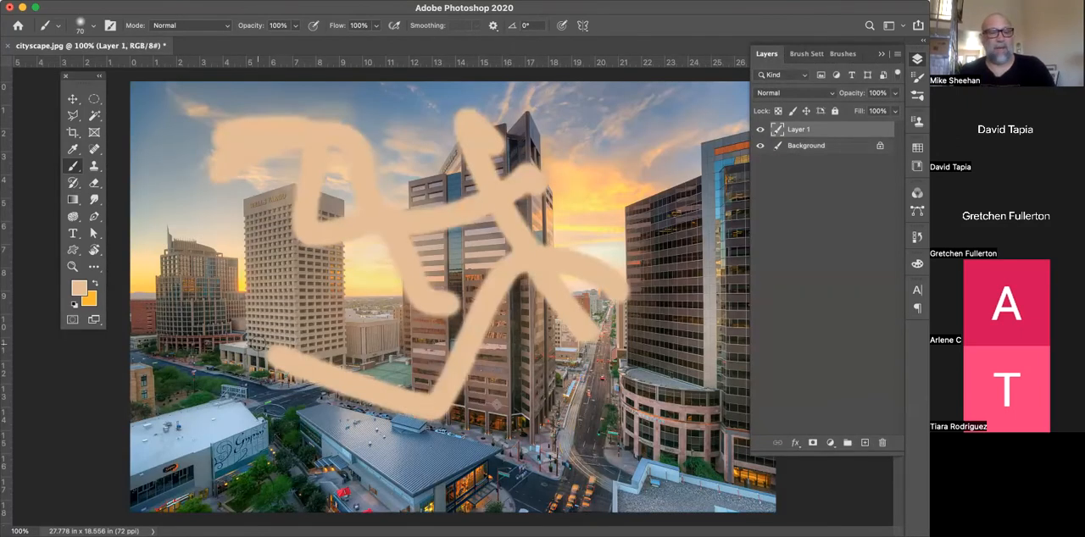
key("super+z")
key("super+z")
key("super+z")
key("super+z")
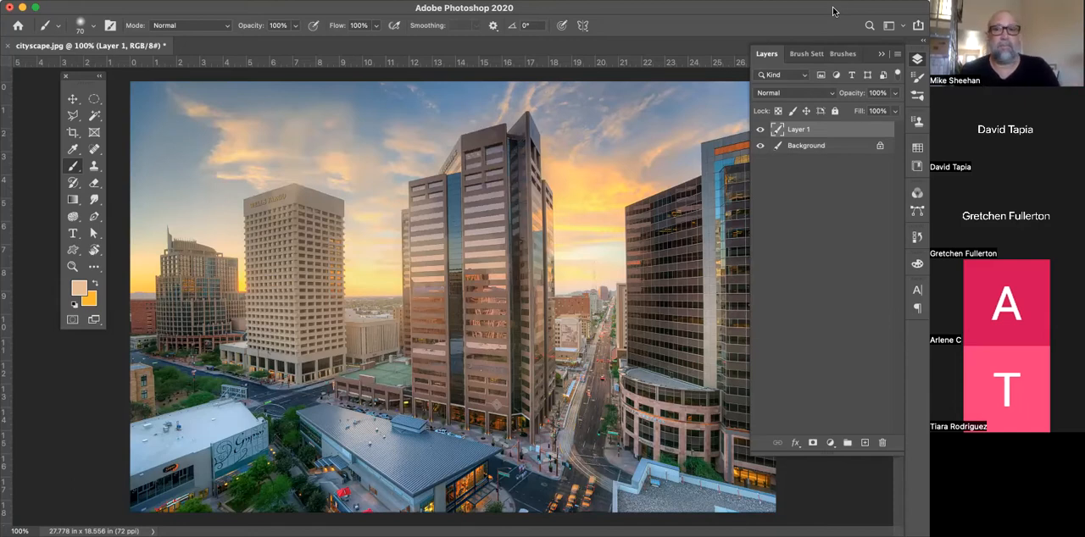
Open the History panel and place it floating over the Wells Fargo building
left_click_drag(836, 11, 839, 30)
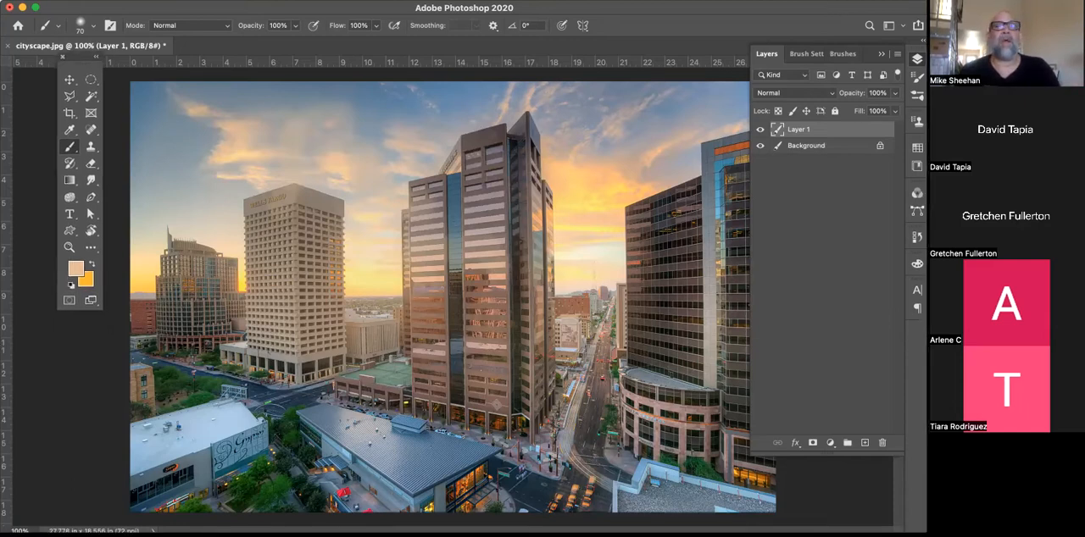
left_click(383, 1)
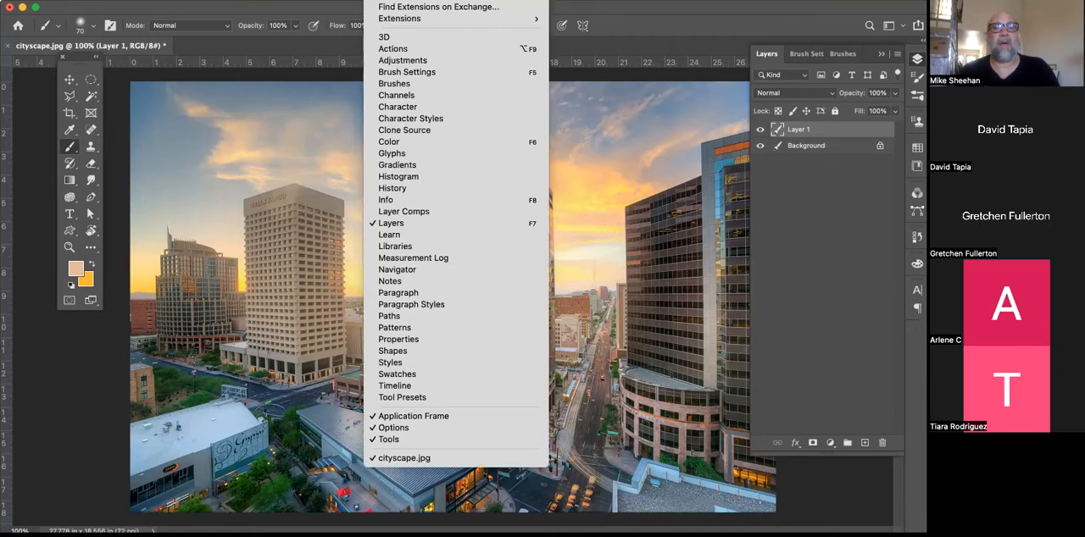
left_click(442, 189)
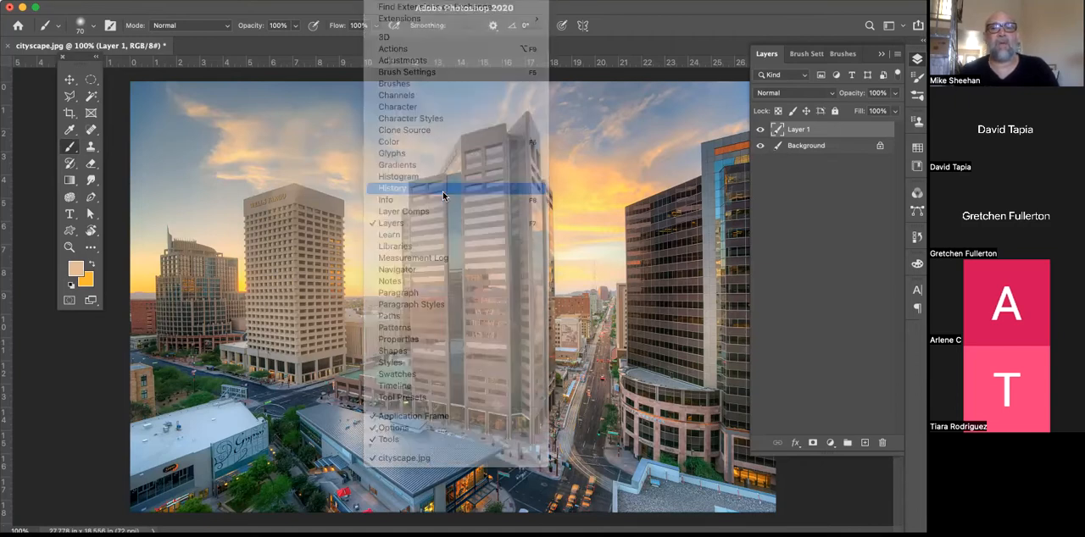
left_click_drag(832, 183, 295, 103)
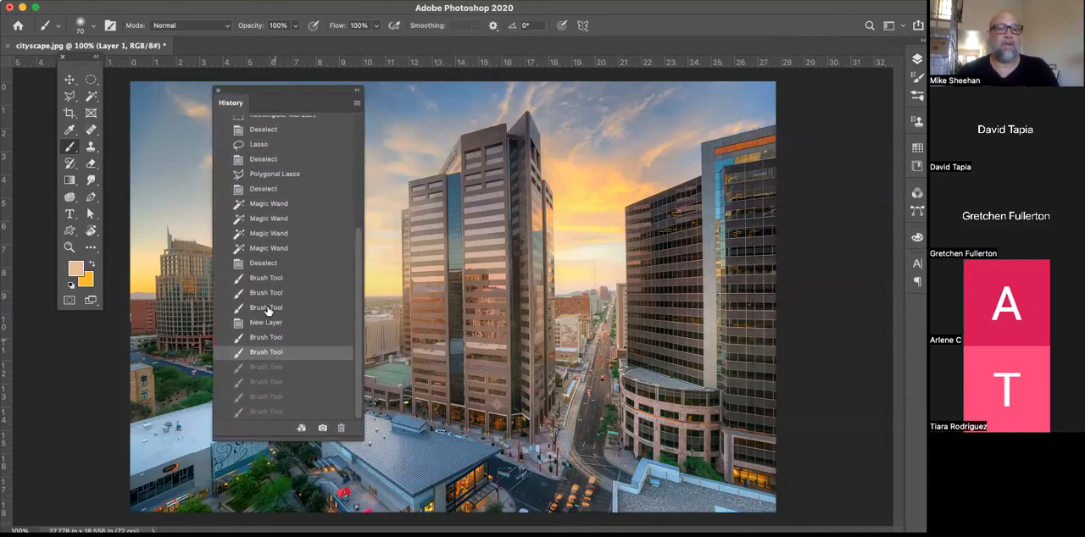
Revert the document to the Deselect state preceding the brush strokes, and further back to the original cityscape.jpg snapshot
left_click(268, 264)
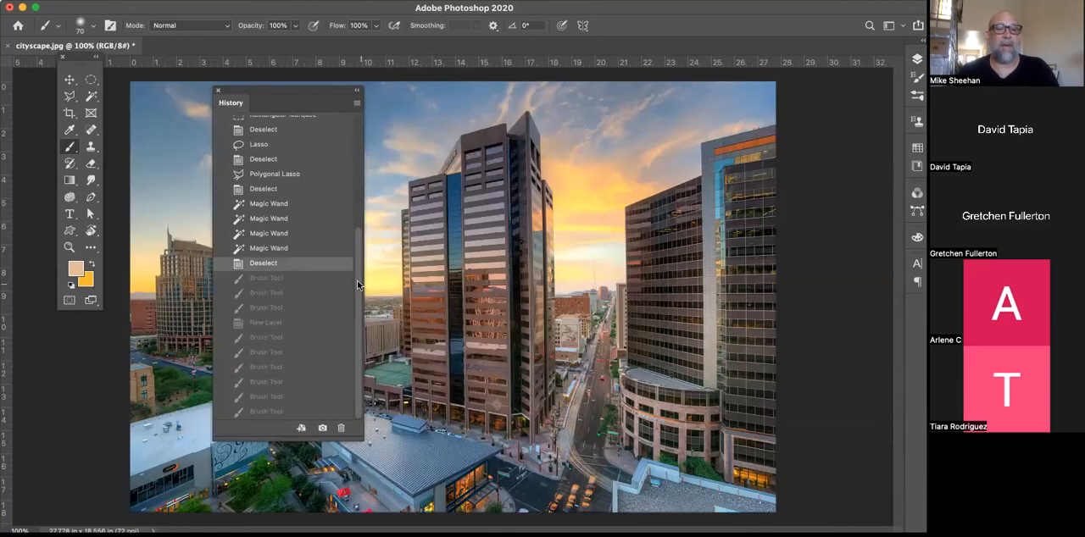
scroll(280, 269, "up", 10)
left_click(264, 125)
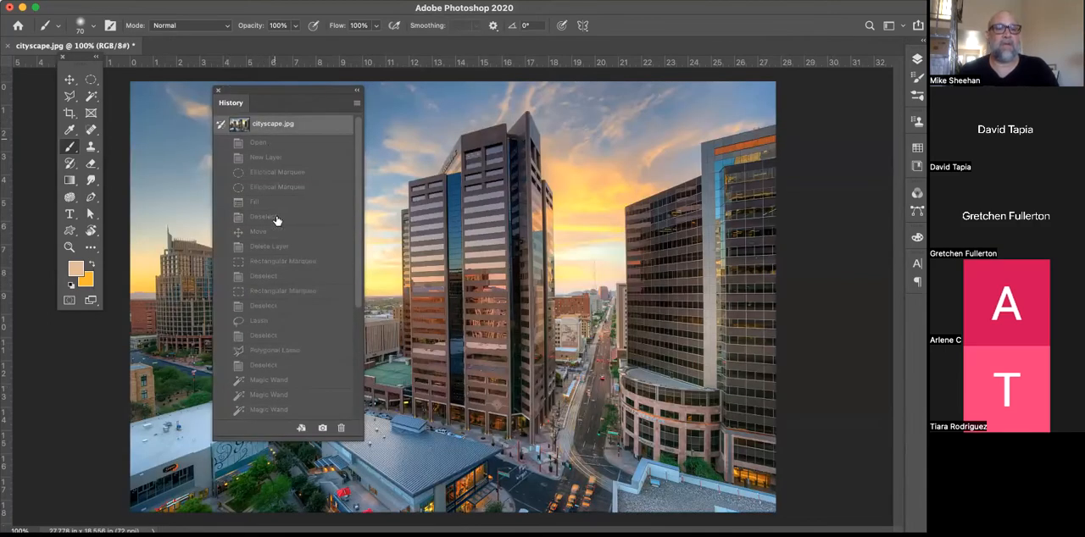
Step forward through the two Elliptical Marquee history states to the Fill state
left_click(289, 173)
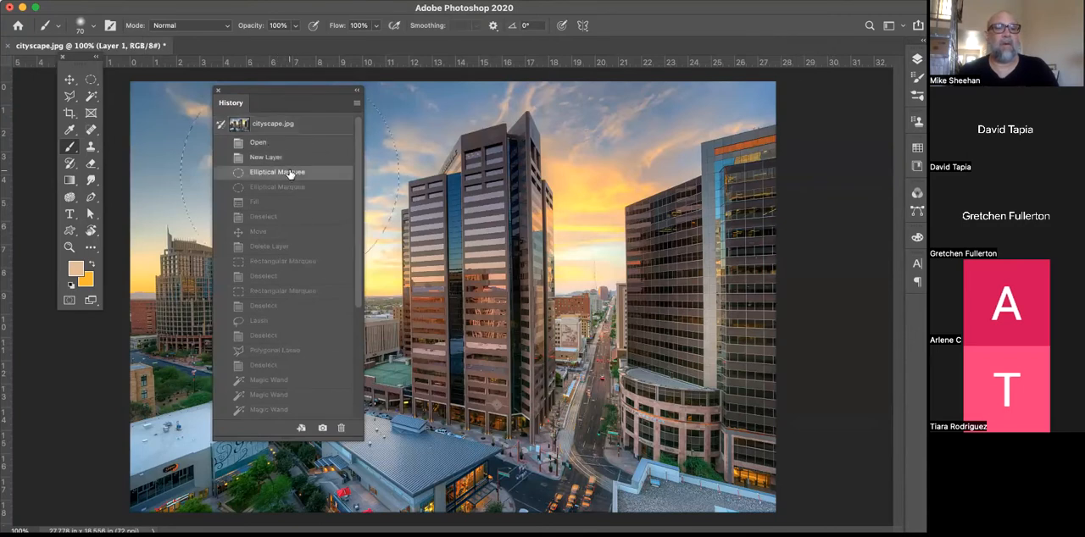
left_click(291, 188)
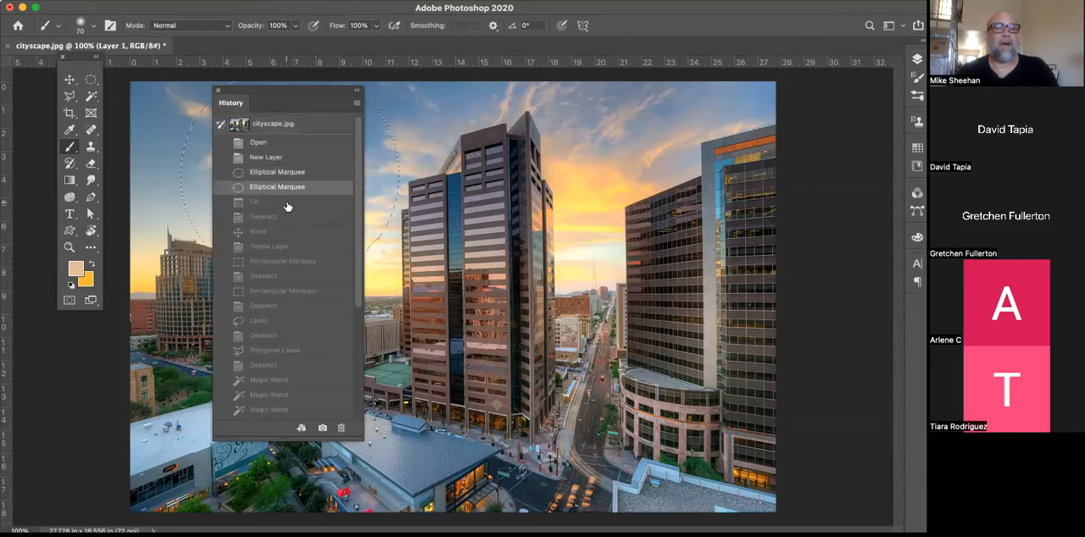
left_click(287, 204)
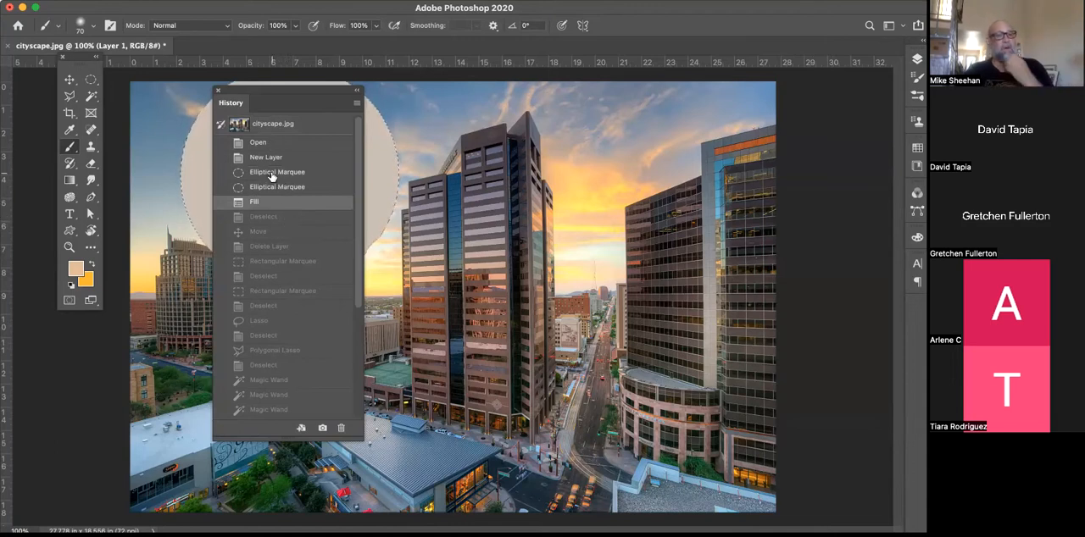
Restore the original cityscape.jpg snapshot and dock the History panel as an icon in the collapsed panel column
left_click(270, 126)
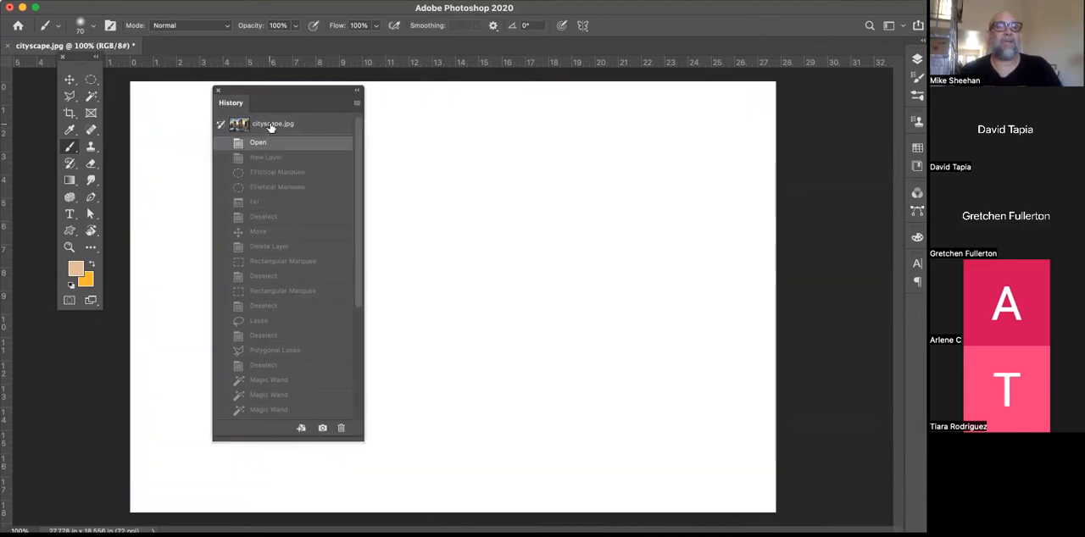
left_click_drag(274, 90, 916, 303)
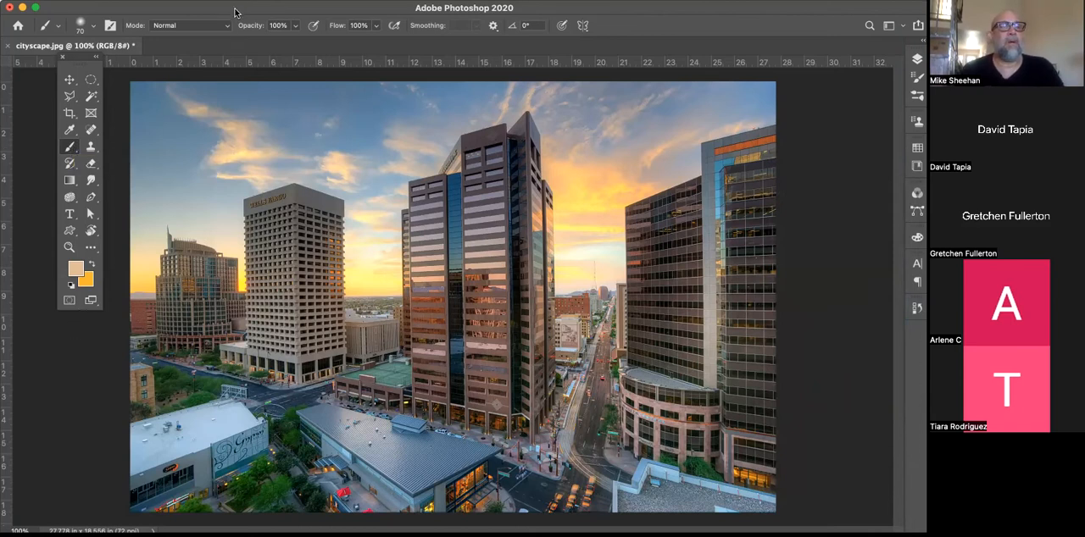
left_click_drag(230, 7, 233, 13)
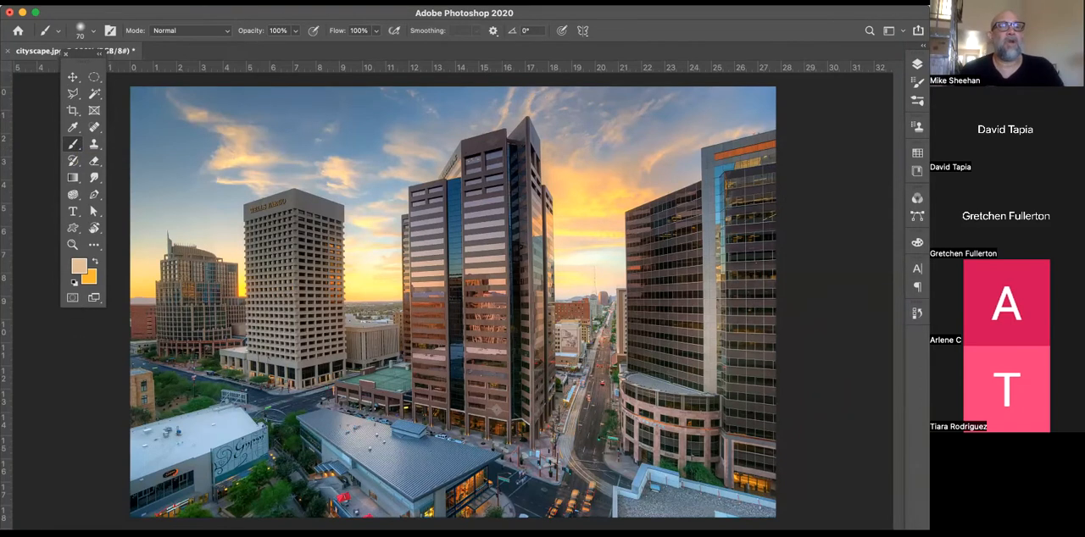
Select the Pencil Sketch 2 brush preset, and browse the preset list with the G-Rutkowski brushes_1 folder collapsed
left_click(95, 35)
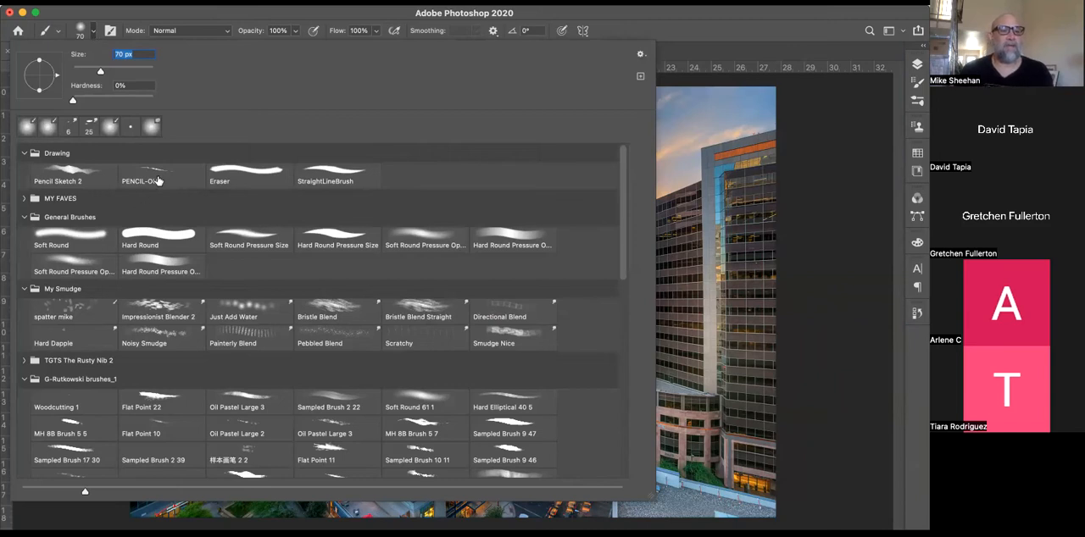
left_click(51, 182)
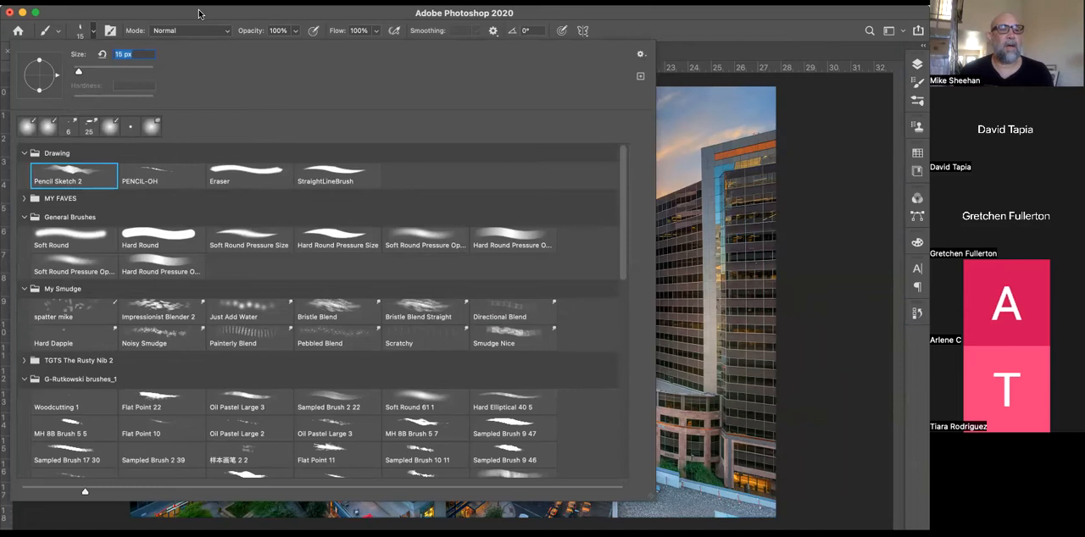
scroll(250, 272, "down", 3)
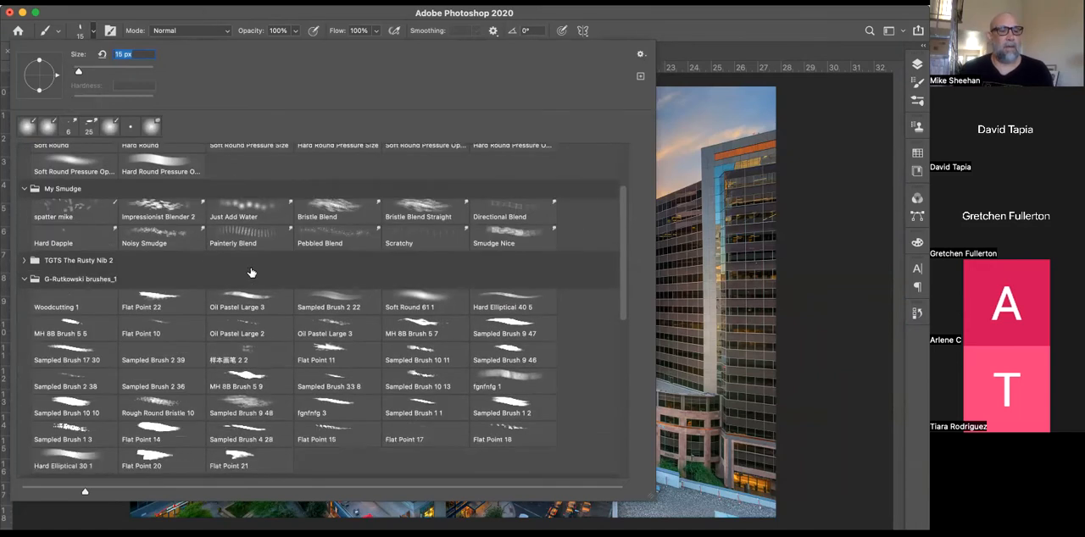
scroll(250, 272, "down", 2)
left_click(24, 226)
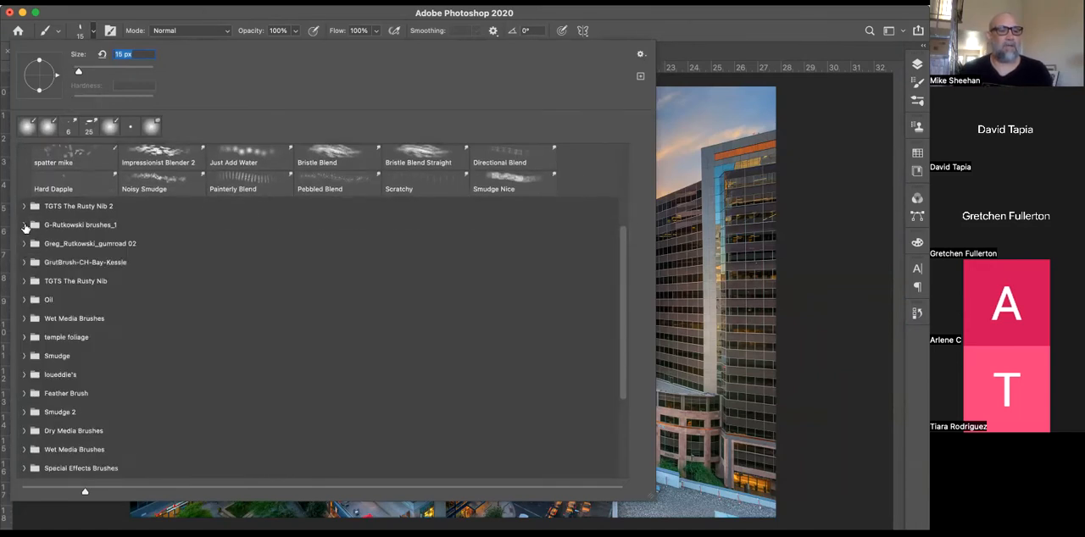
scroll(221, 325, "down", 5)
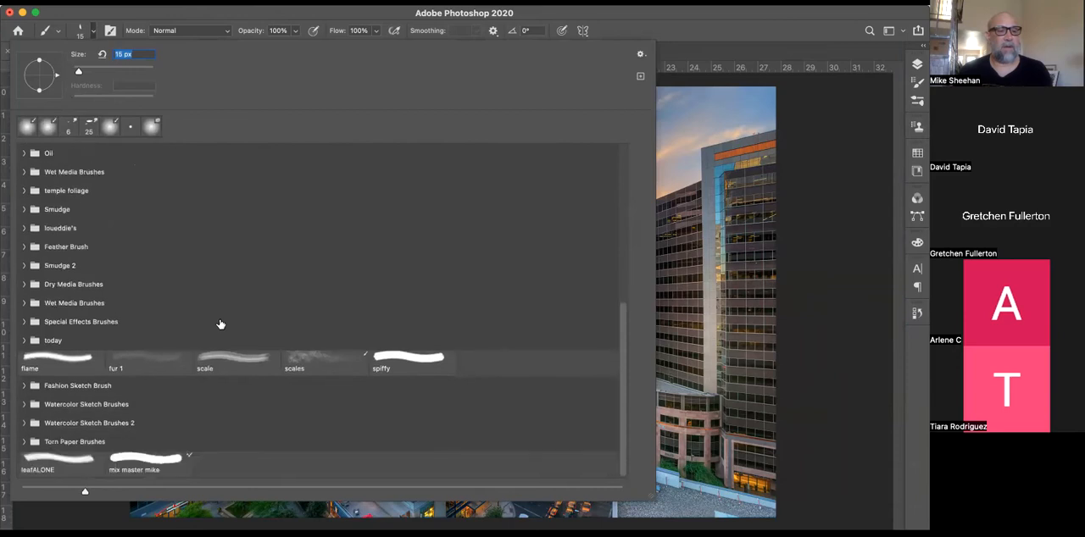
scroll(220, 325, "up", 8)
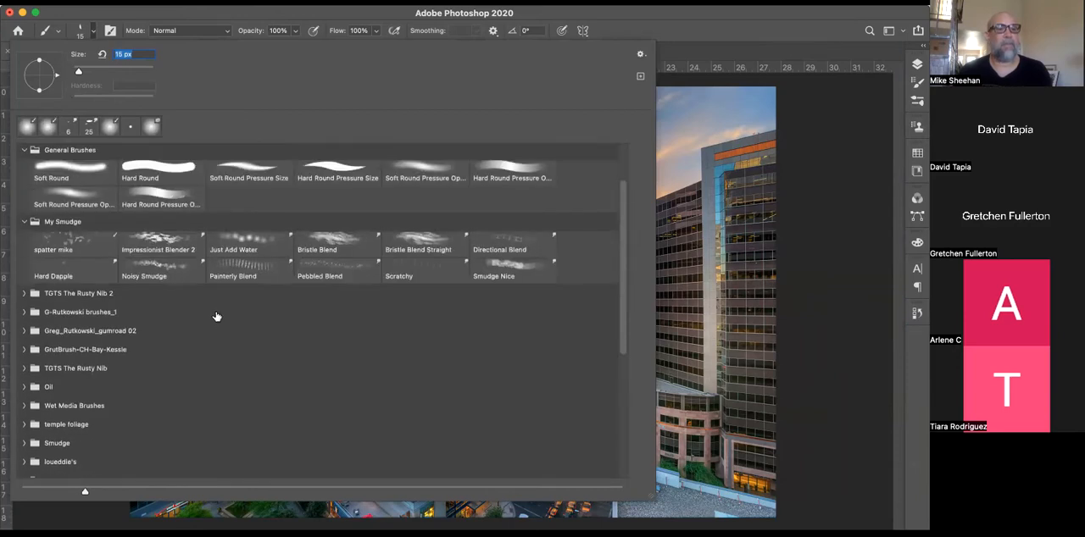
left_click(116, 14)
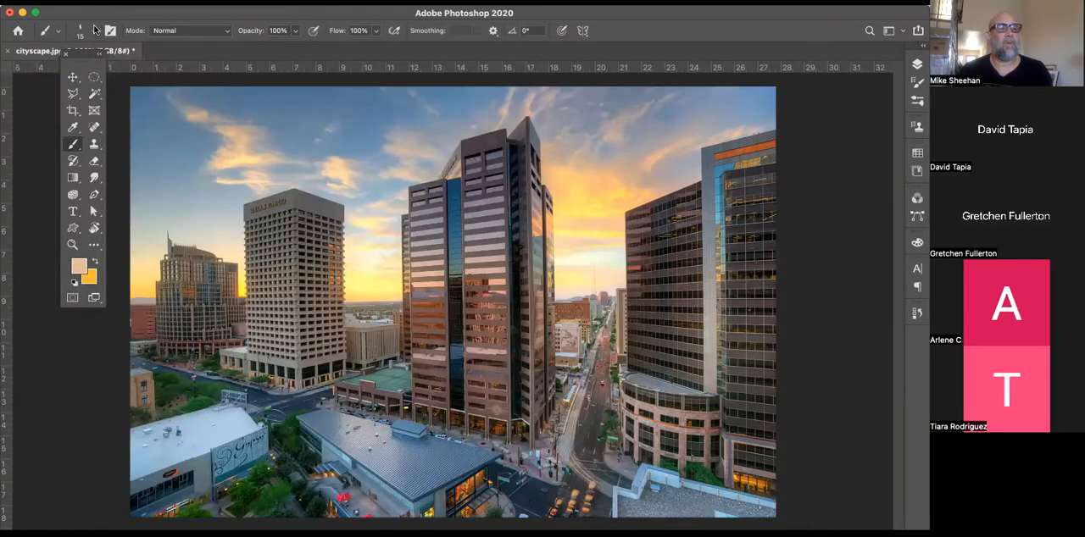
Enlarge the Pencil Sketch 2 brush to 86 px and show the Brush Settings panel
left_click(94, 32)
left_click_drag(79, 71, 106, 72)
left_click(156, 14)
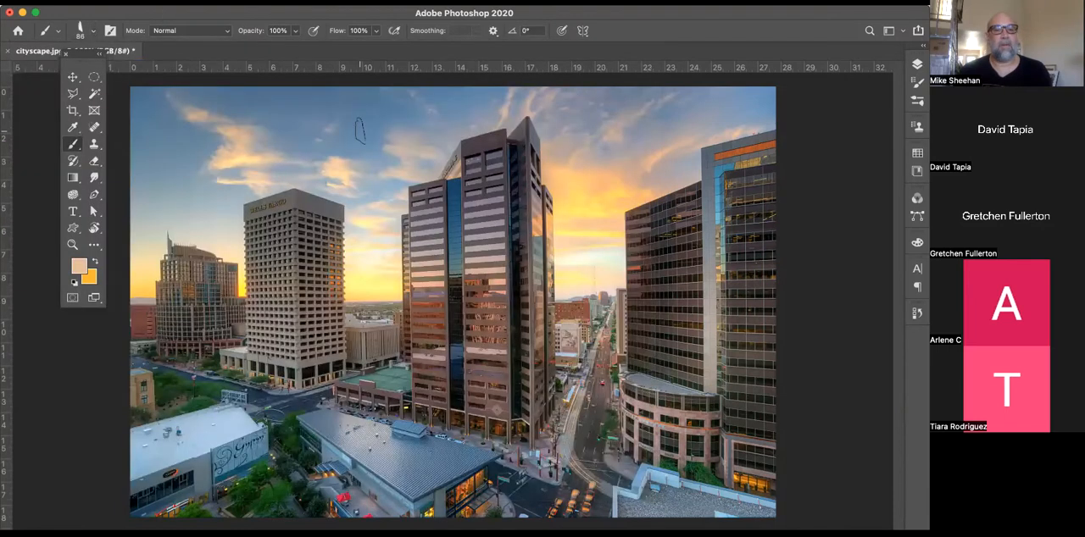
left_click(110, 31)
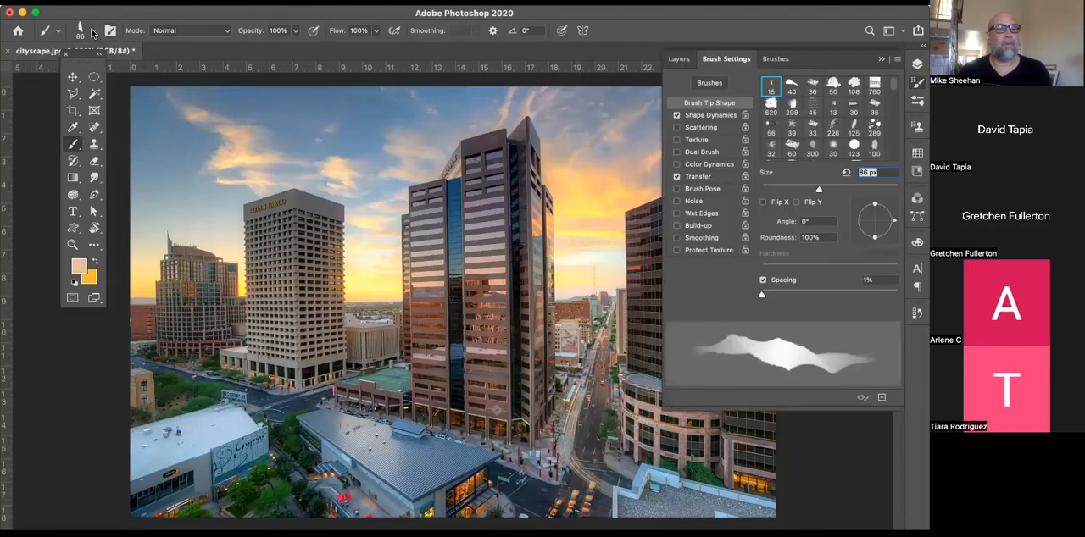
Choose the Soft Round brush with 100% hardness and paint a hard-edged stroke from the sky down to the central tower
left_click(94, 32)
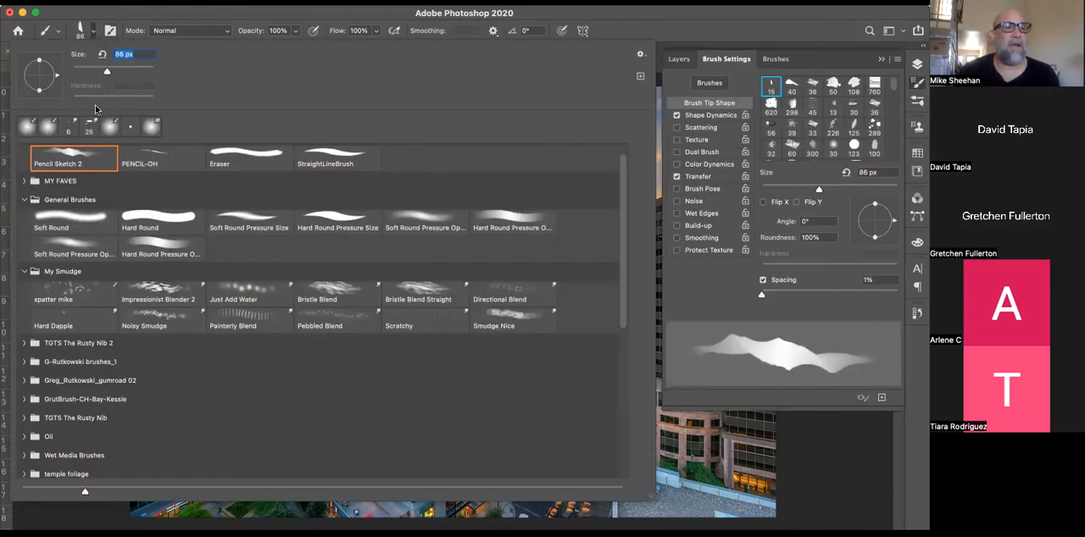
left_click(74, 218)
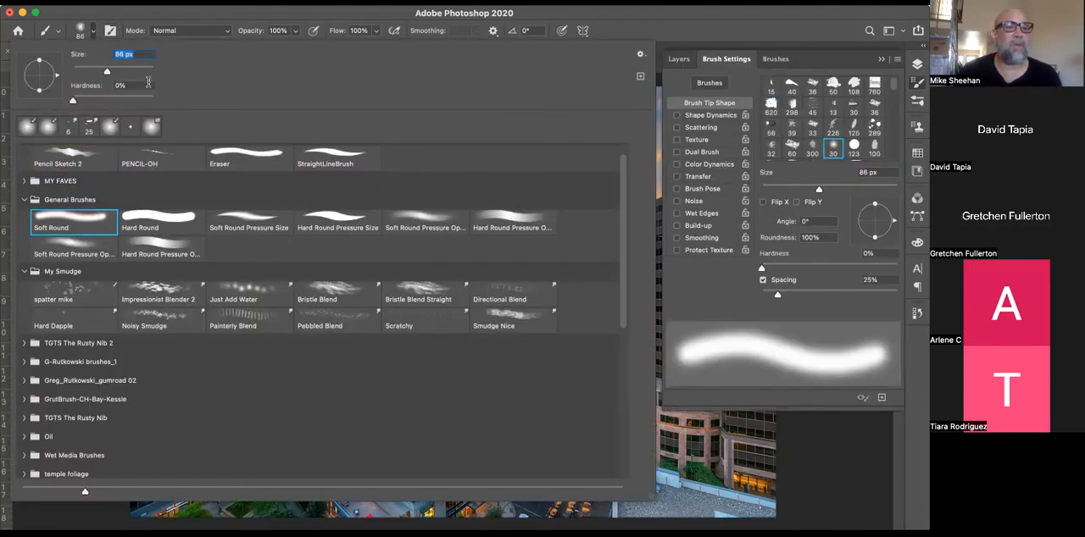
left_click_drag(73, 100, 189, 101)
left_click(203, 22)
left_click_drag(227, 151, 415, 213)
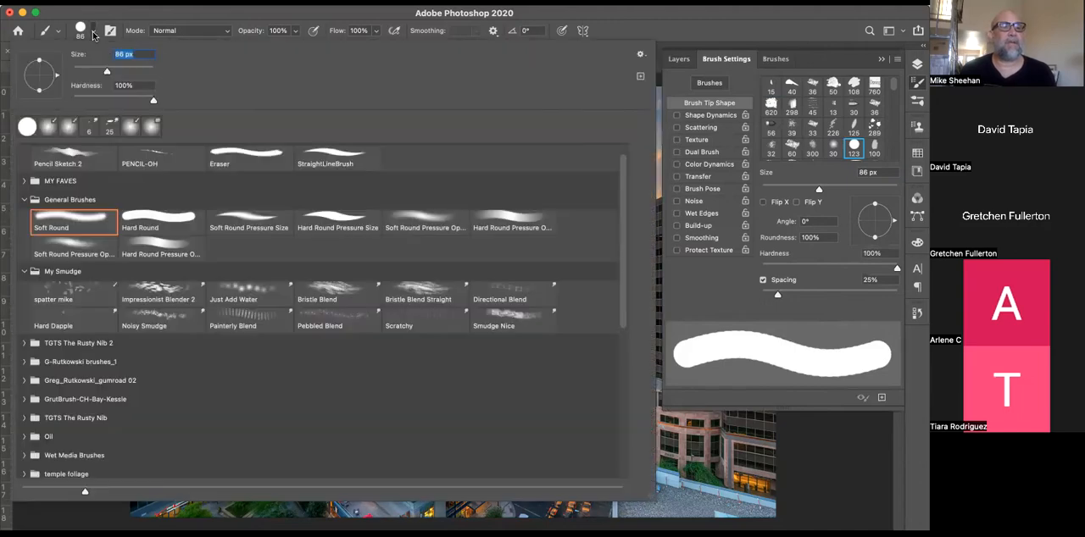
Paint a soft stroke at 0% hardness beneath the hard-edged one, and undo both strokes
left_click(93, 32)
left_click_drag(154, 102, 20, 101)
left_click(133, 13)
left_click_drag(220, 188, 412, 286)
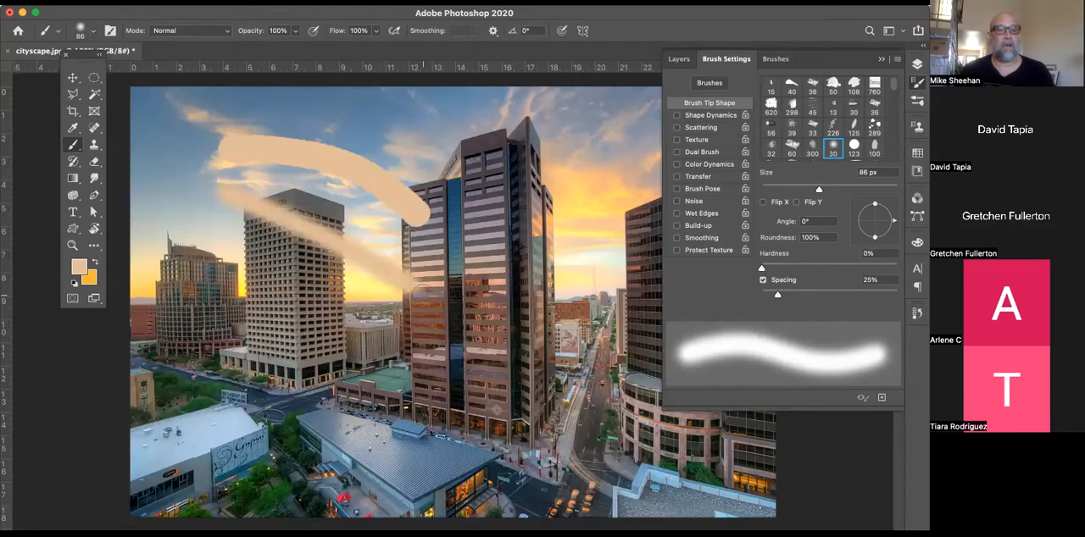
key("super+z")
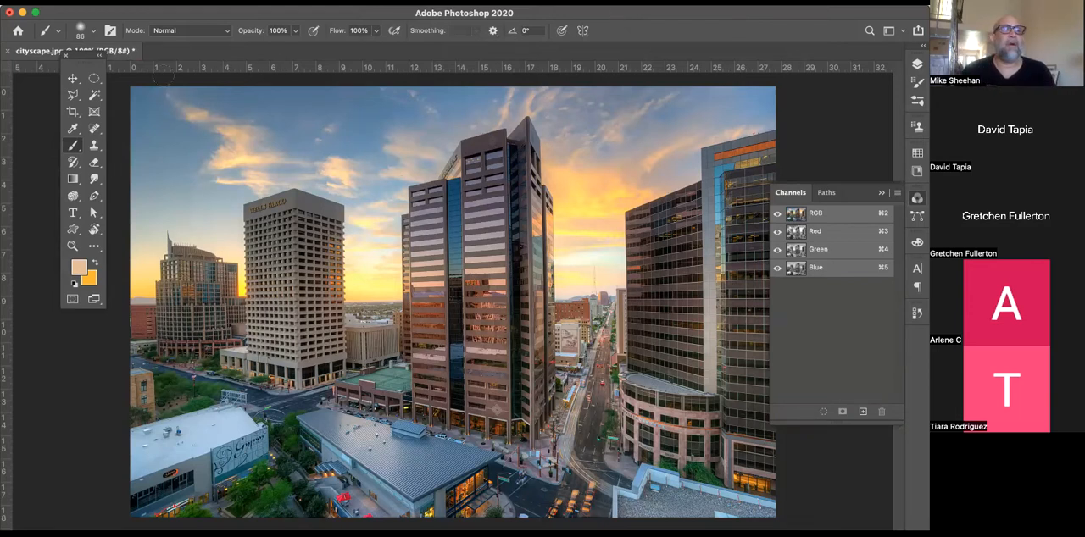
Set the brush opacity to 33%, and paint translucent strokes over the central tower and undo them
left_click(295, 34)
left_click_drag(295, 47, 255, 48)
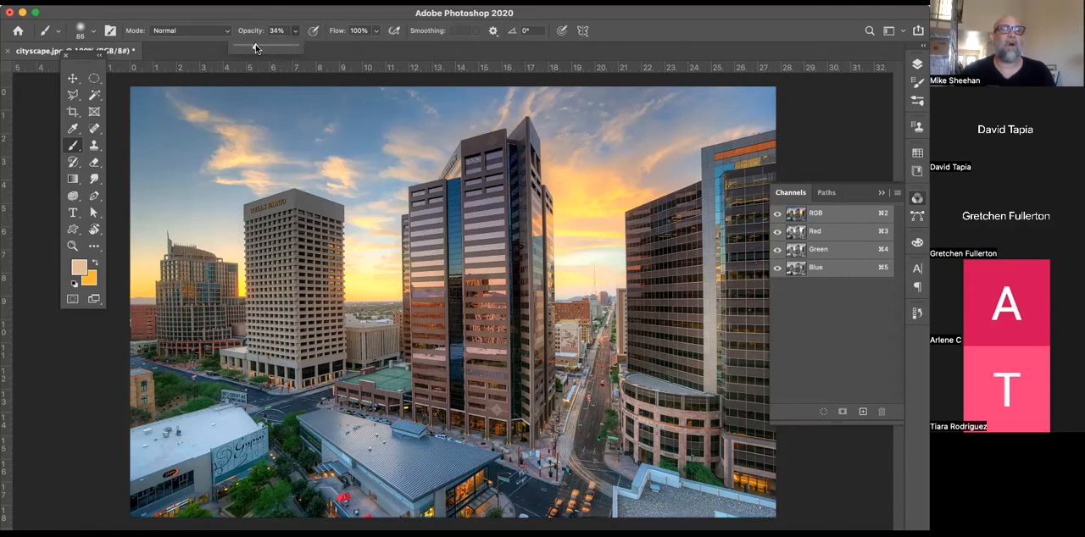
left_click(75, 139)
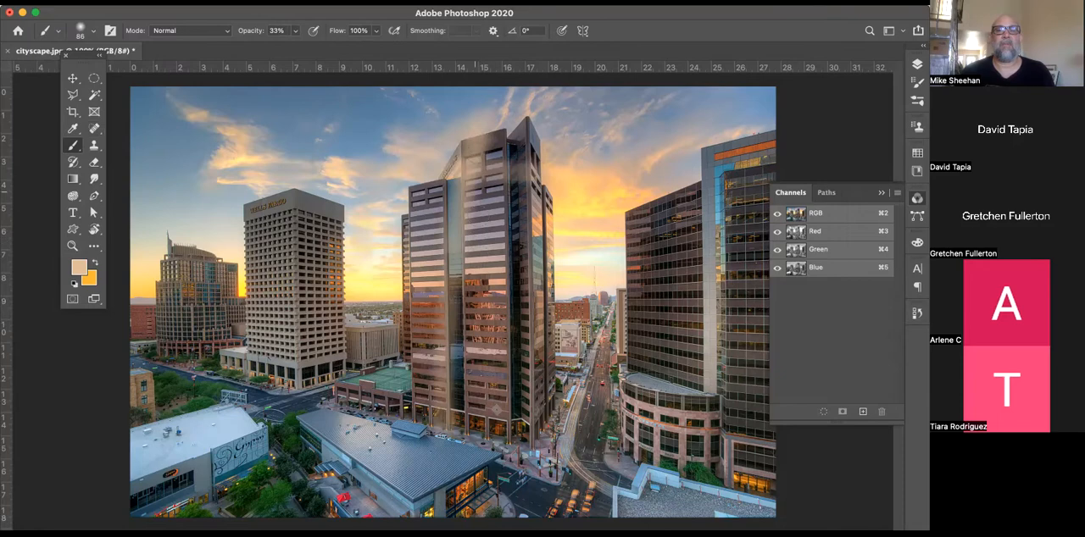
mouse_move(477, 143)
left_mouse_down()
mouse_move(438, 296)
mouse_move(458, 117)
left_mouse_up()
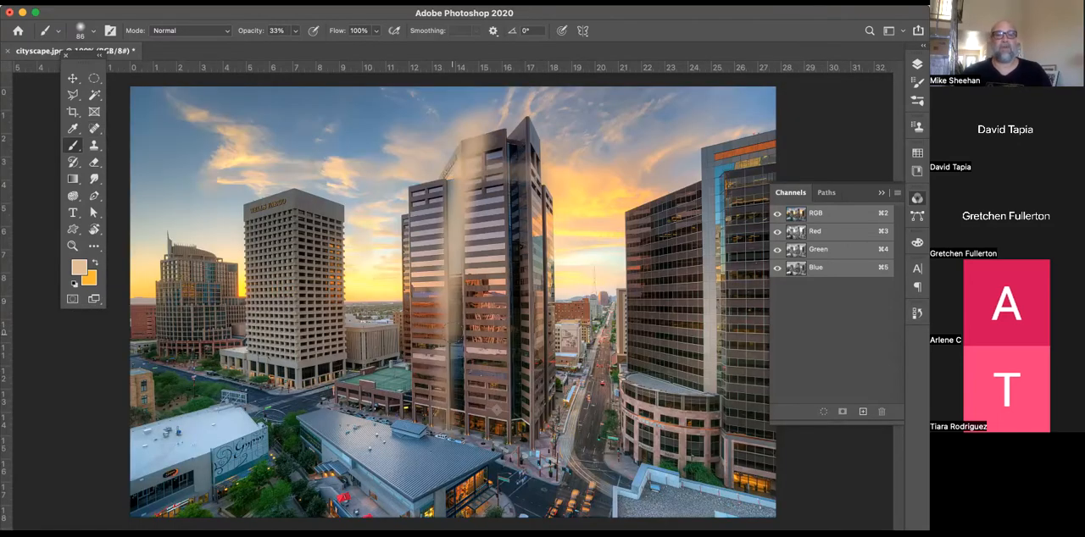
key("super+z")
key("super+z")
key("super+z")
key("super+z")
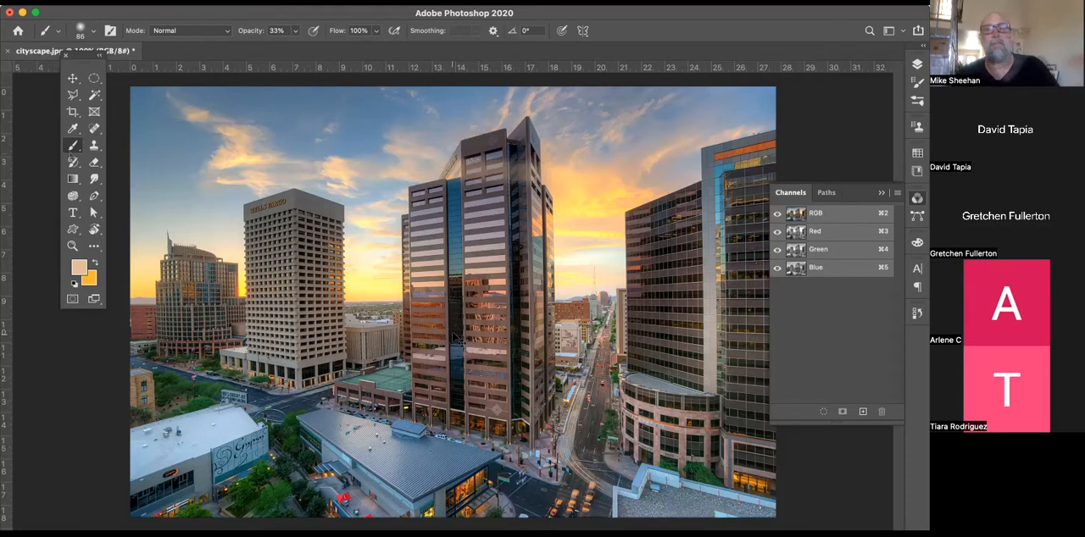
Activate the Clone Stamp tool and enlarge its brush to 100 px
left_click(93, 146)
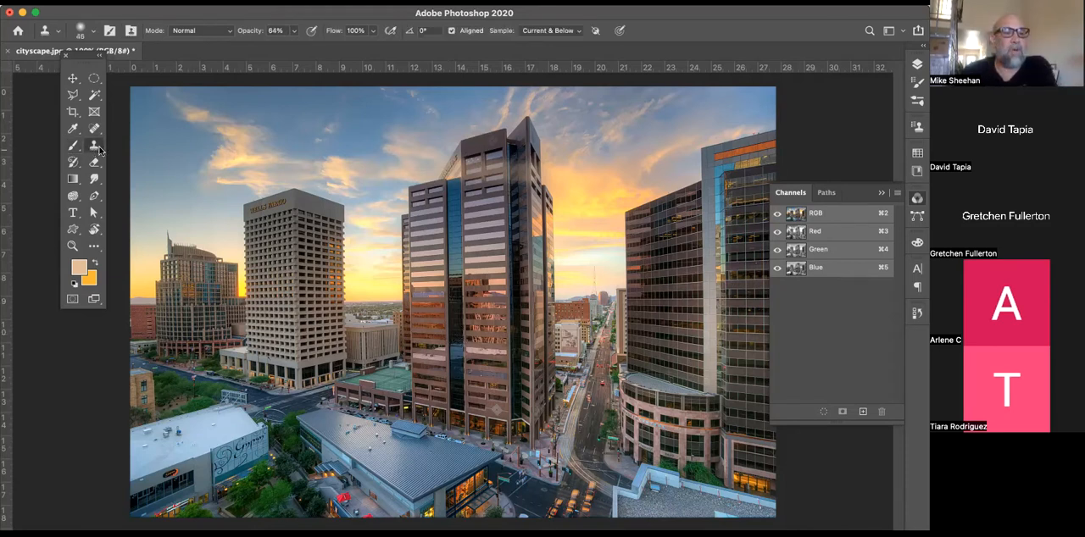
right_click(100, 147)
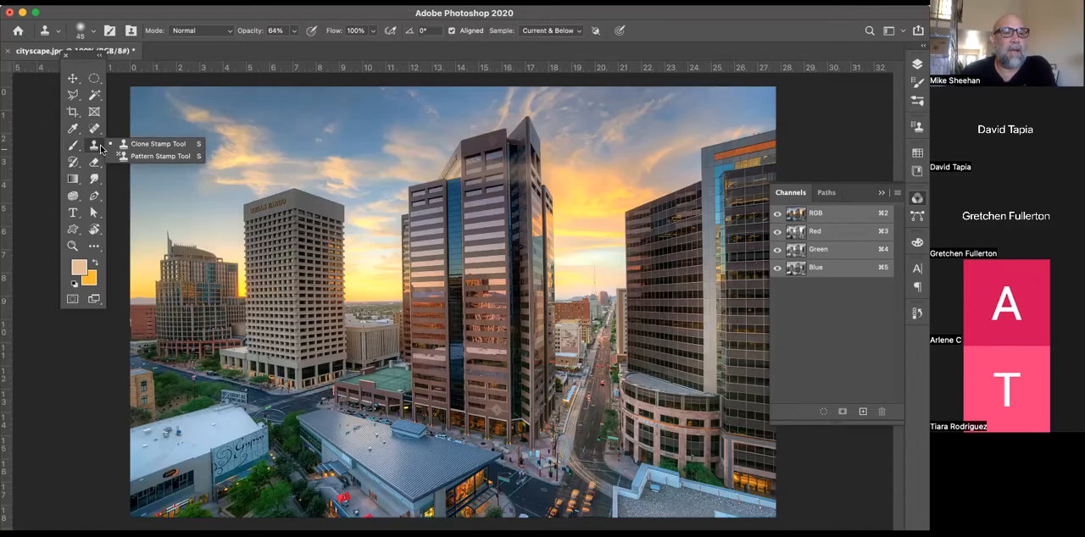
left_click(153, 144)
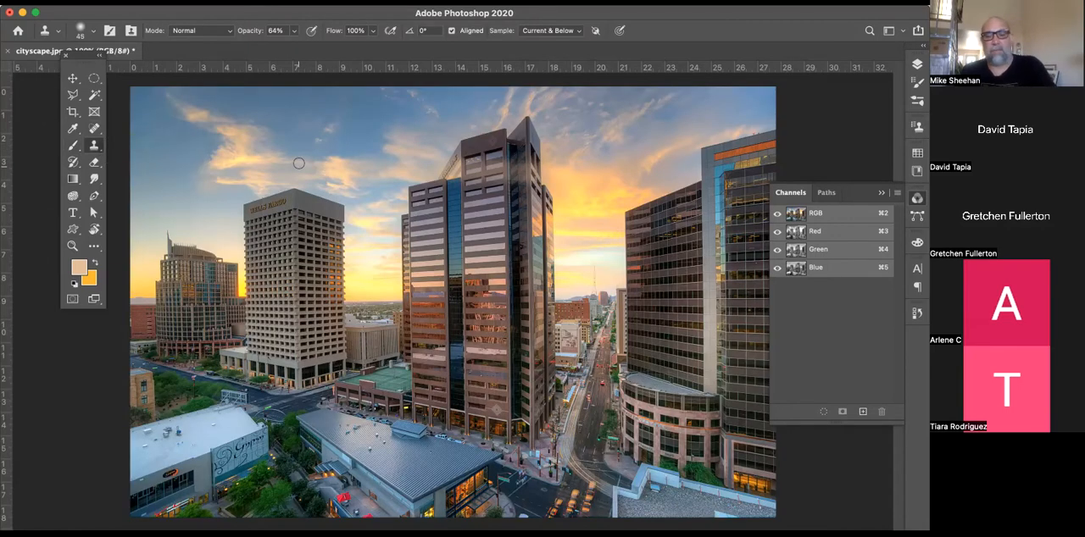
key("bracketright")
key("bracketright")
key("bracketright")
key("bracketright")
key("bracketright")
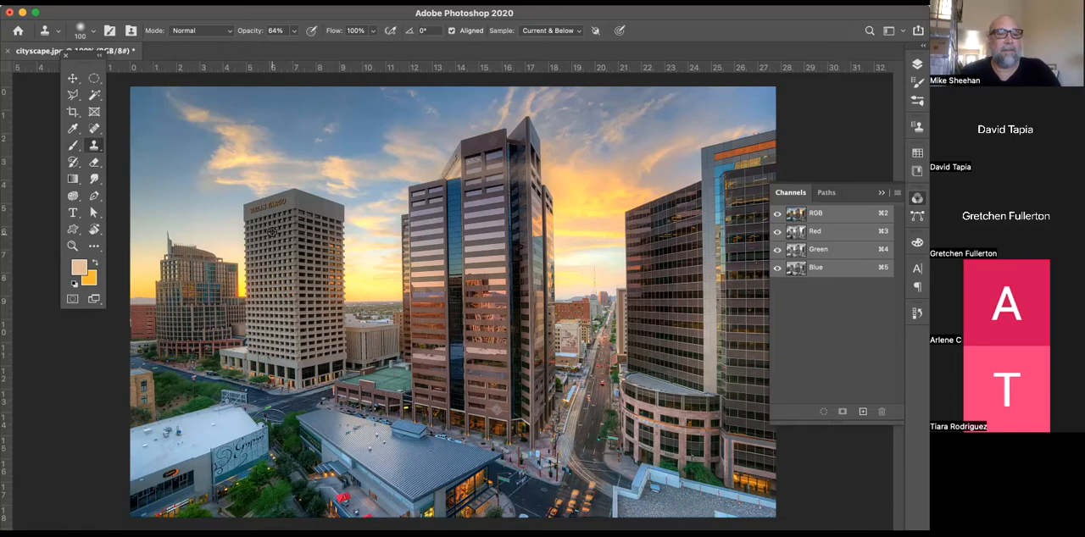
Sample the upper Wells Fargo building and clone it into the sky between that building and the central tower
left_click(272, 232, "alt")
left_click_drag(353, 153, 372, 153)
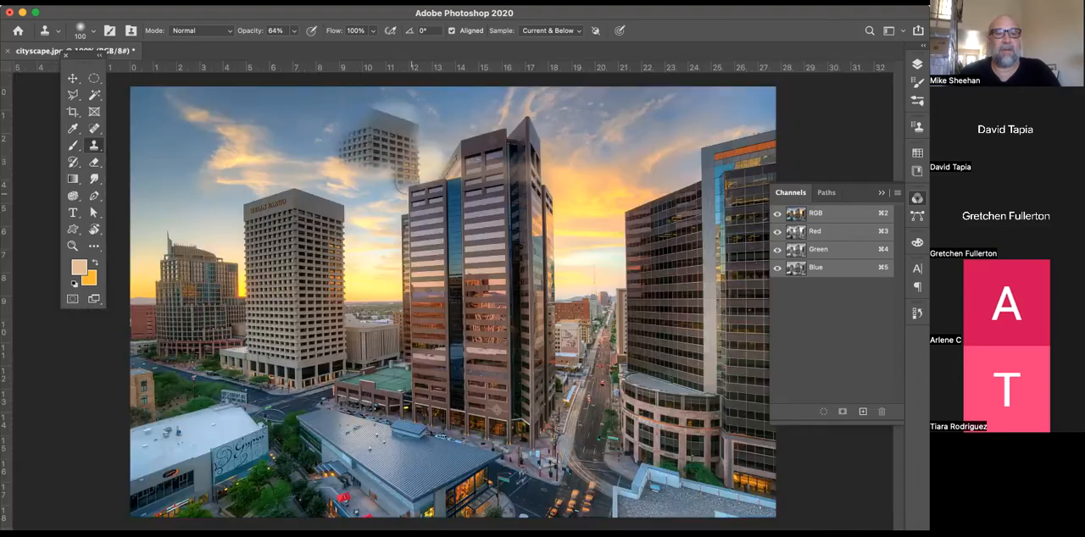
mouse_move(408, 181)
left_mouse_down()
mouse_move(382, 210)
mouse_move(366, 166)
mouse_move(363, 76)
mouse_move(323, 148)
mouse_move(324, 181)
left_mouse_up()
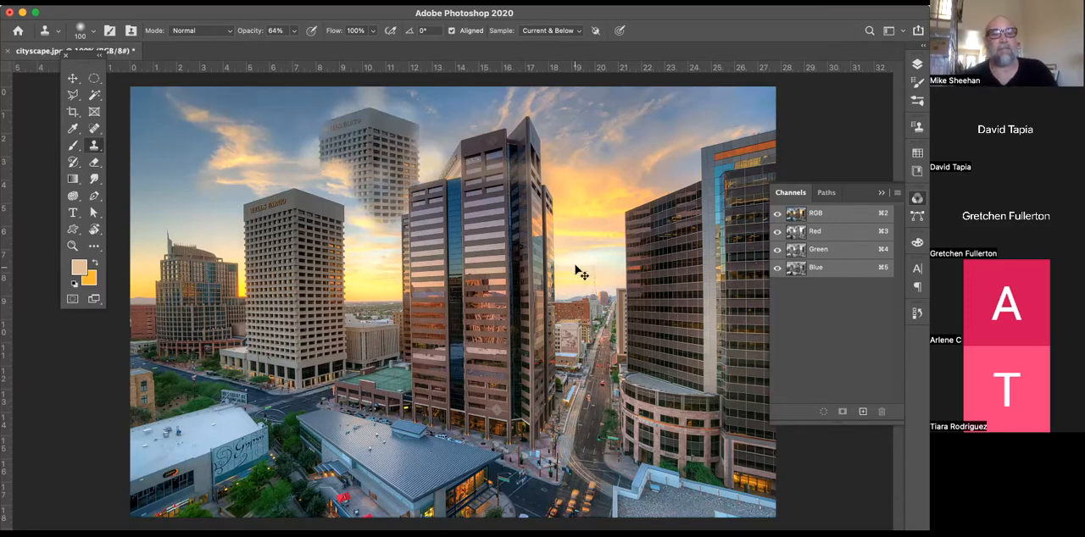
Undo all the Clone Stamp strokes in the sky
key("super+z")
key("super+z")
key("super+z")
key("super+z")
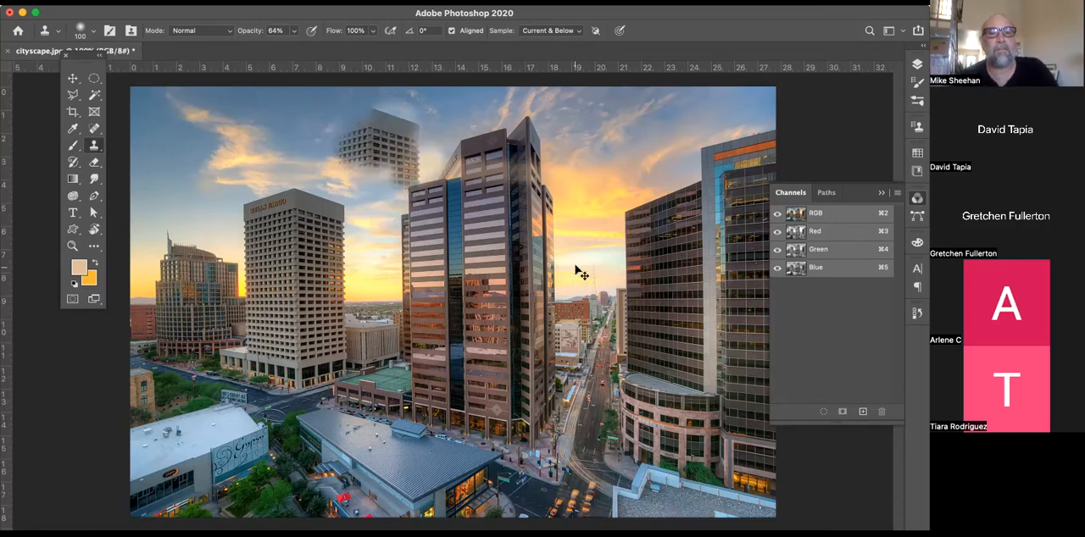
key("super+z")
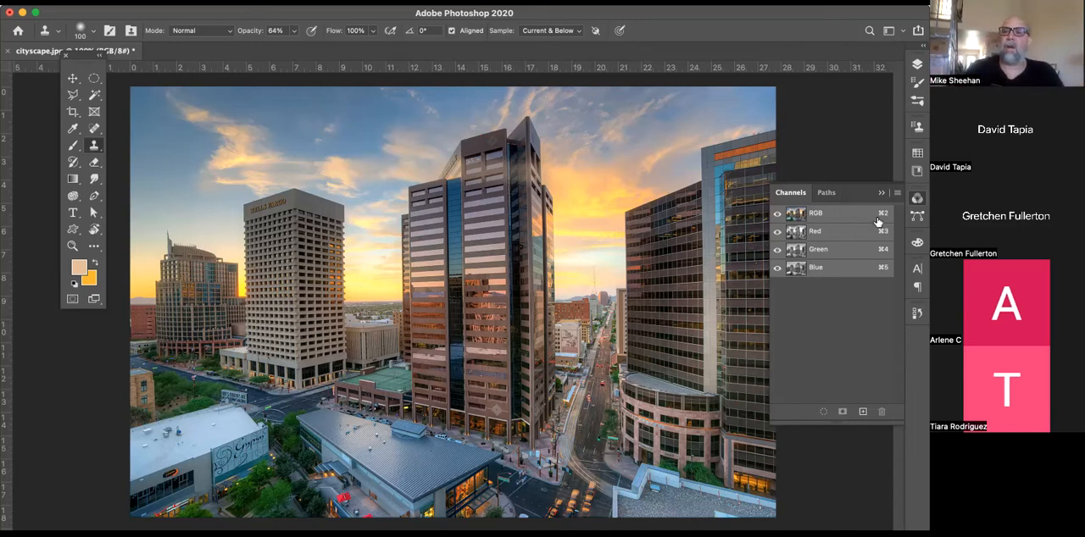
Collapse the Channels panel and keep the Clone Stamp tool active
left_click(918, 198)
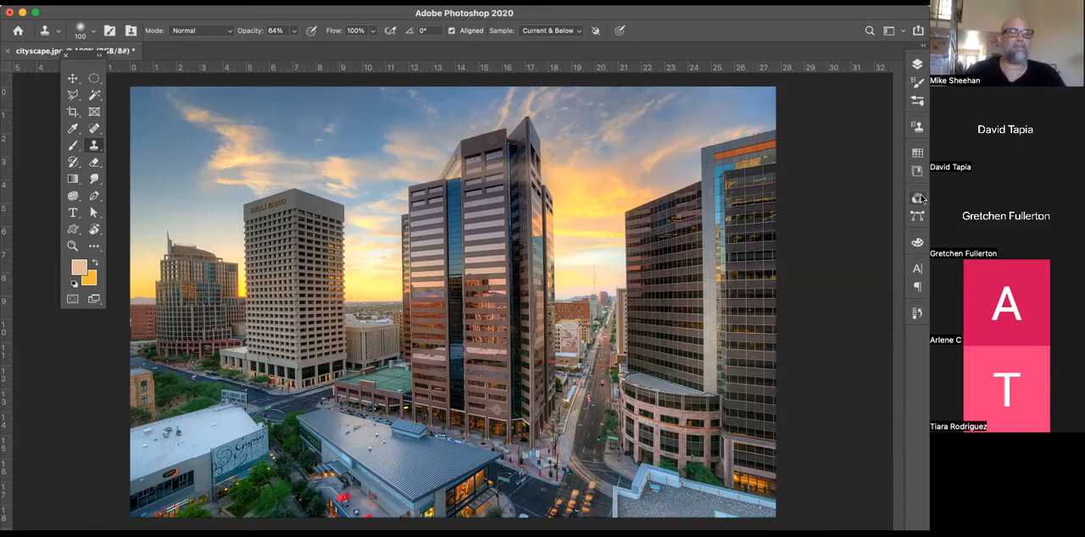
left_click(93, 149)
left_click(91, 150)
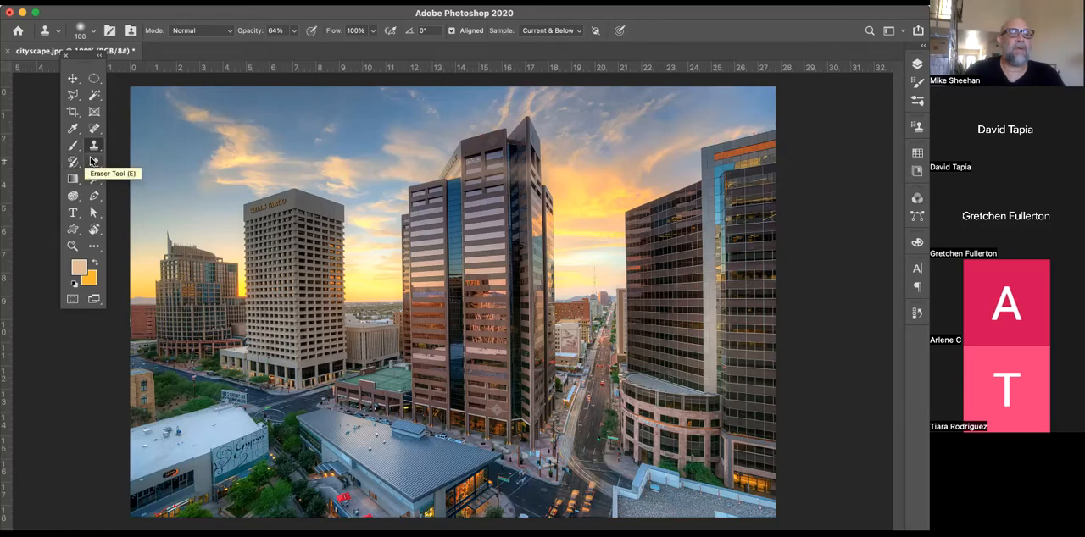
Switch to the Eraser tool, and erase freehand strokes across the Wells Fargo building and central tower and undo them
left_click(93, 162)
left_click_drag(203, 210, 479, 273)
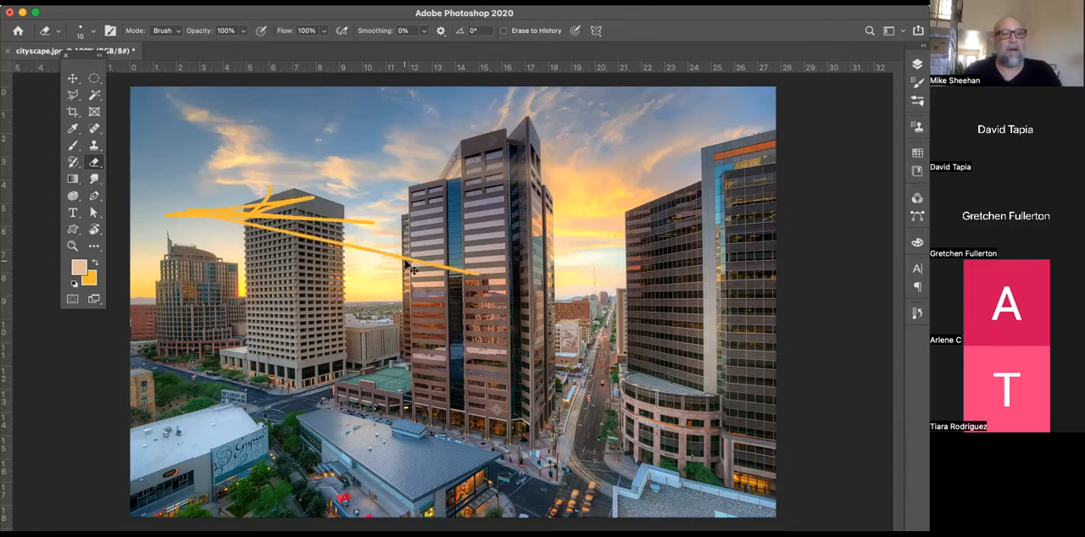
key("super+z")
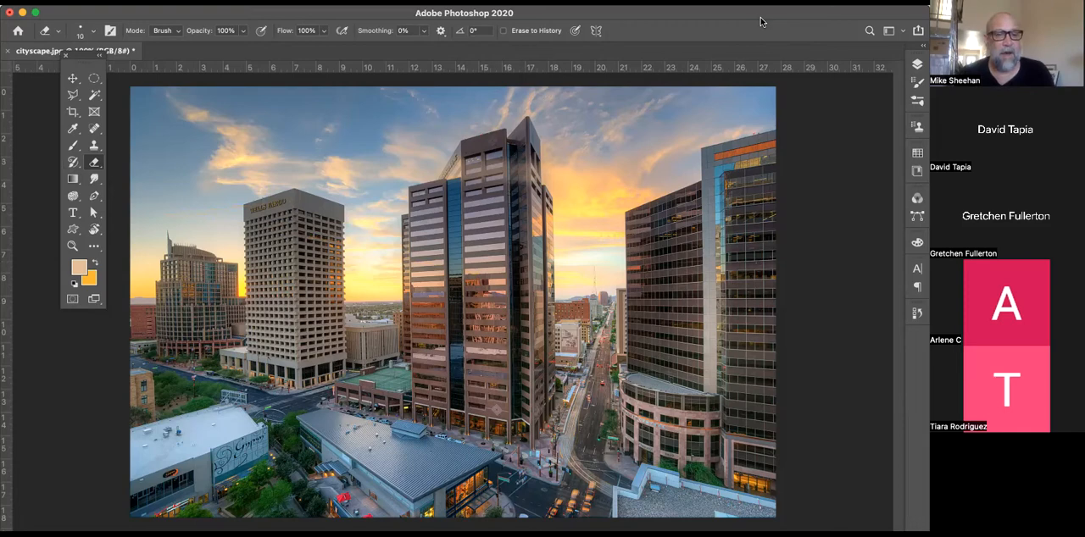
Show the Layers panel and shift the application window sideways
left_click(917, 64)
left_click_drag(848, 14, 692, 9)
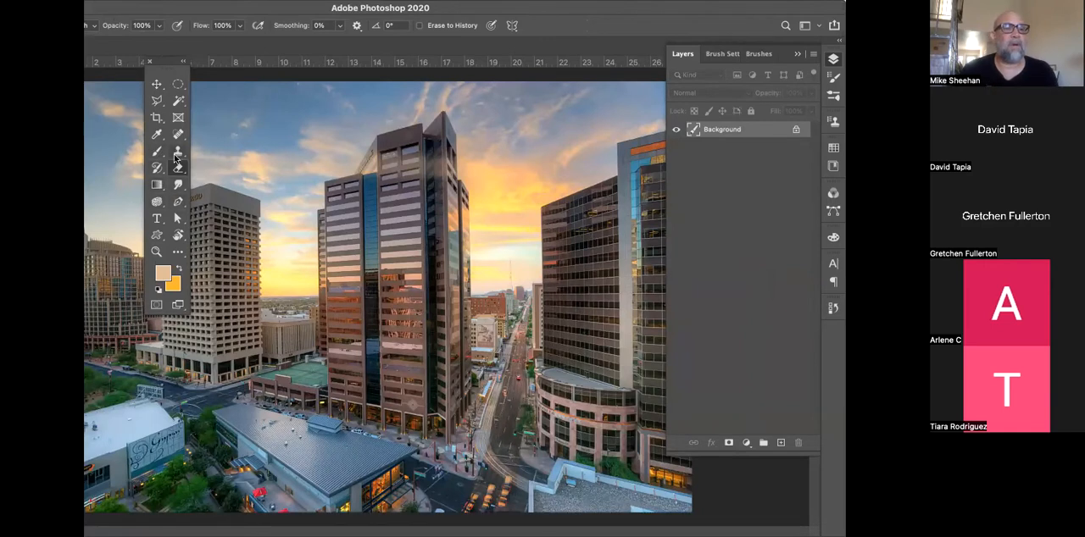
Return from the Smudge tool to the Eraser, and erase zigzag strokes across the upper central tower and undo them
left_click(175, 181)
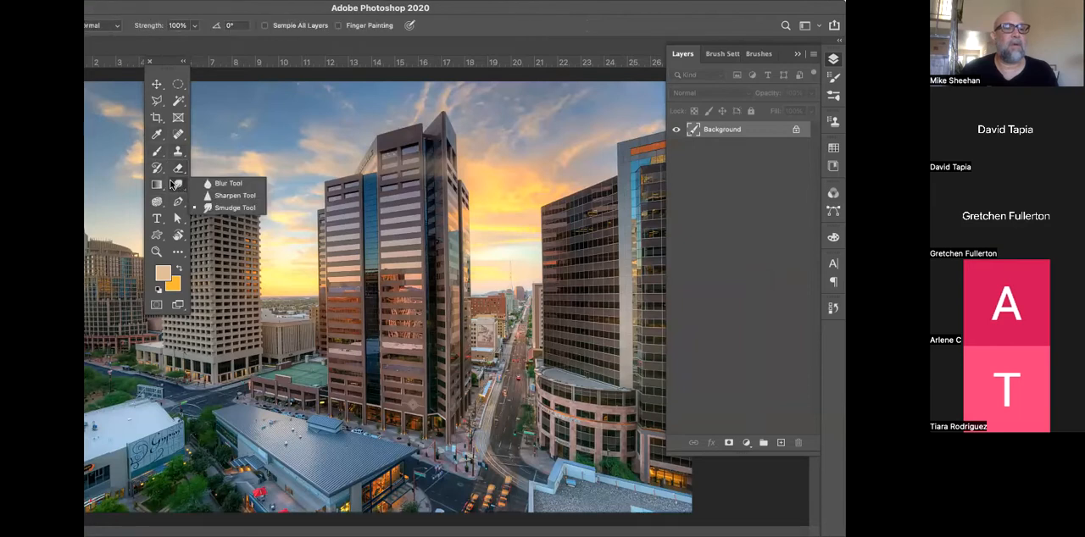
left_click(175, 170)
mouse_move(391, 203)
left_mouse_down()
mouse_move(489, 208)
mouse_move(409, 242)
left_mouse_up()
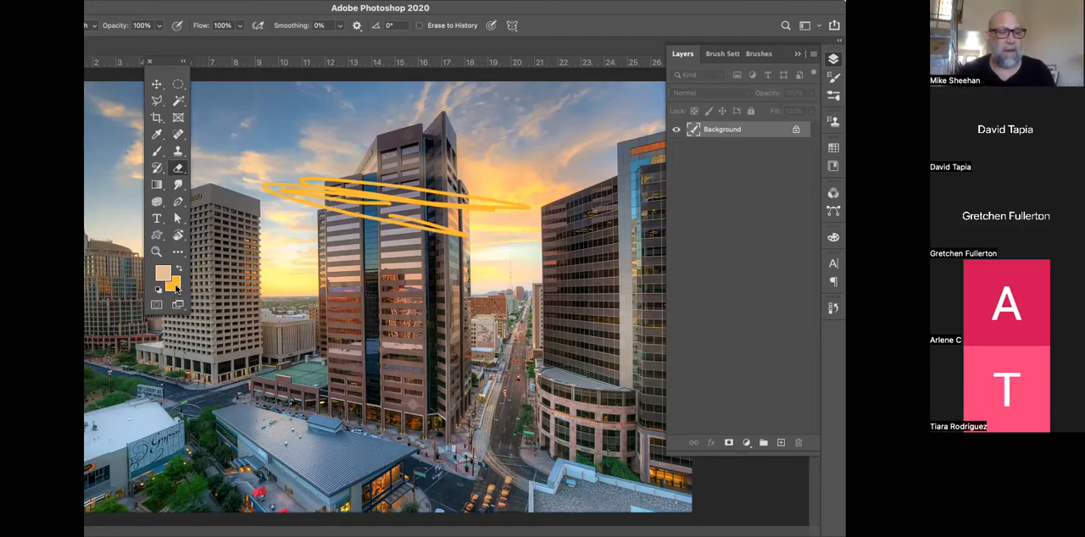
key("super+z")
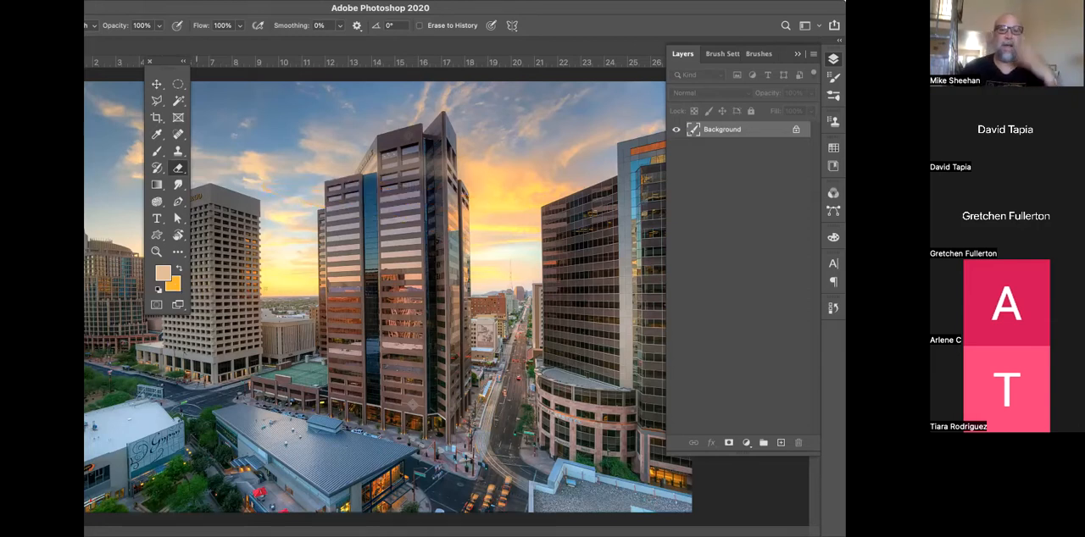
Unlock the Background layer so it becomes a regular layer
left_click(797, 132)
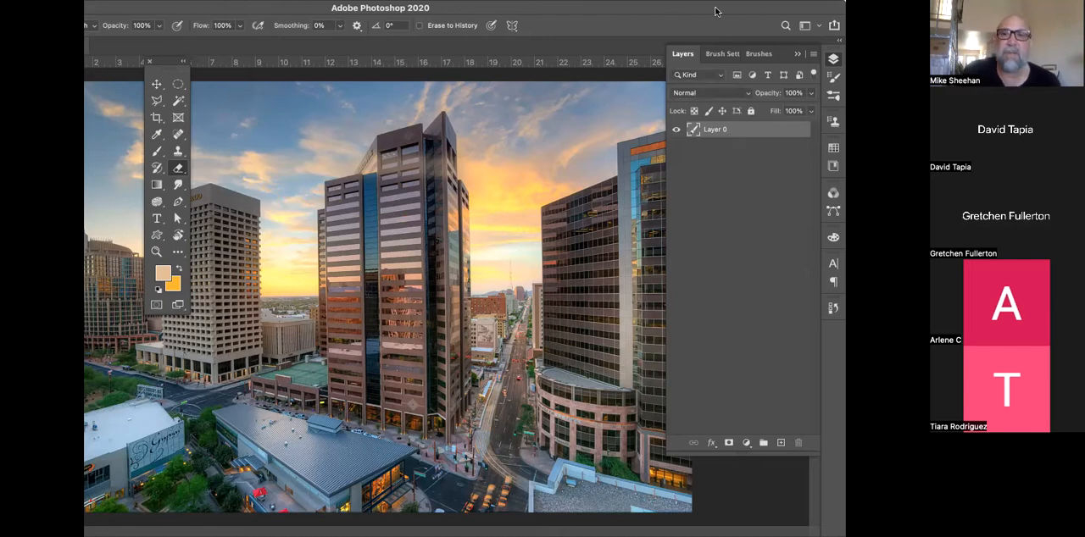
left_click_drag(712, 13, 691, 15)
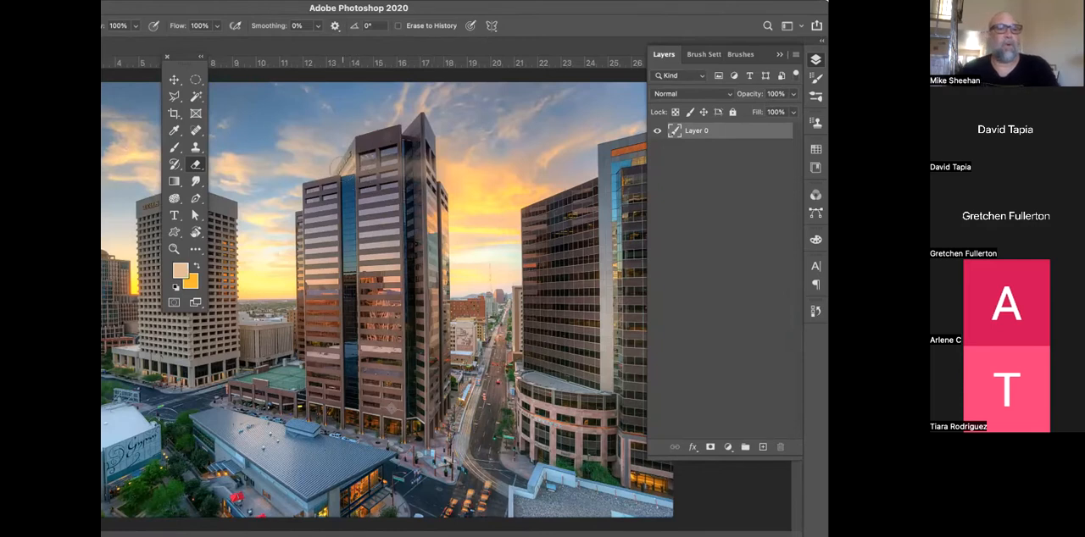
Erase broad freehand strokes to transparency across the sky and central tower, and undo them
key("ctrl+Tab")
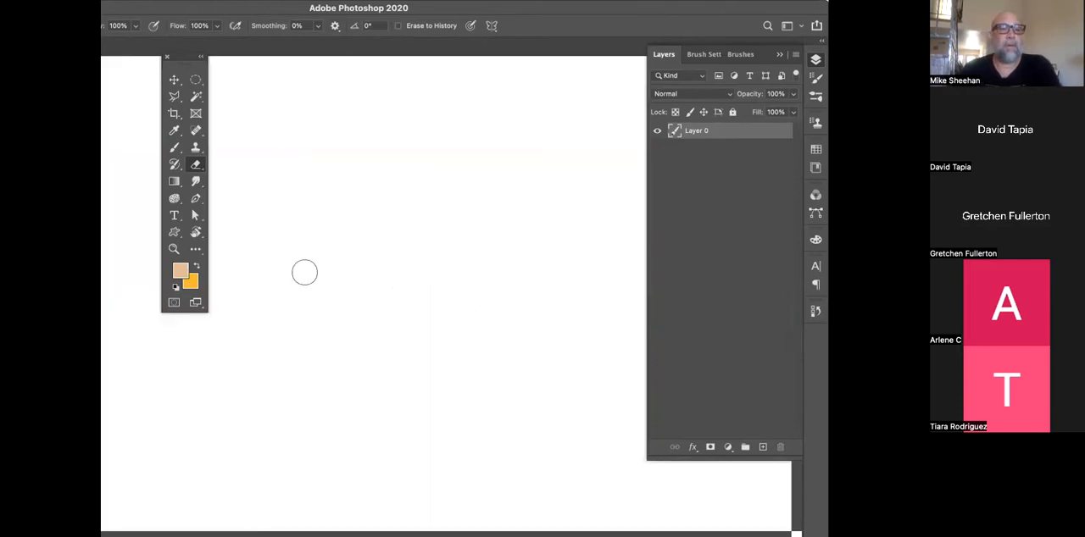
left_click_drag(305, 272, 446, 323)
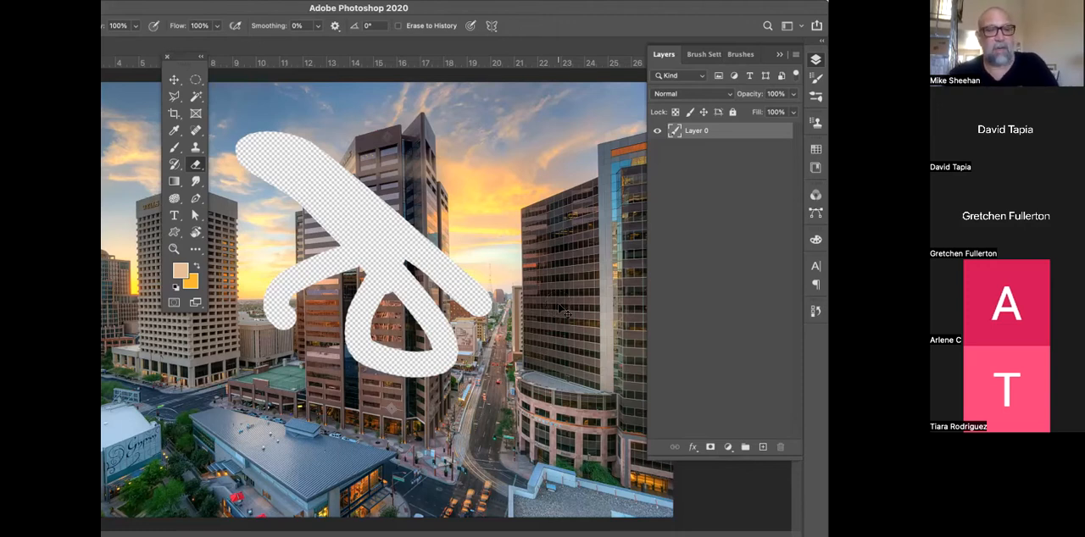
key("super+z")
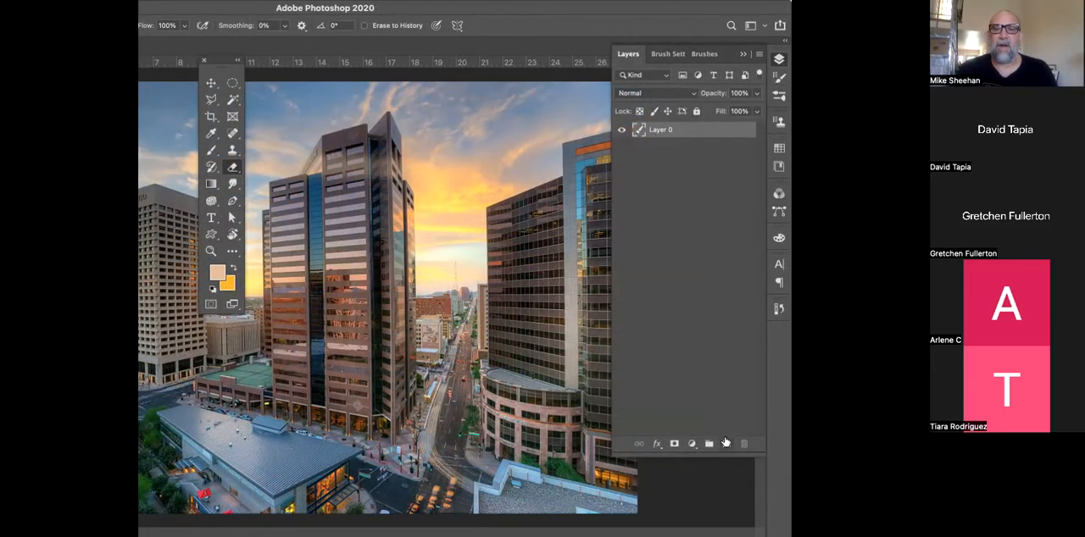
Add an empty layer above Layer 0 and duplicate Layer 0
left_click(725, 442)
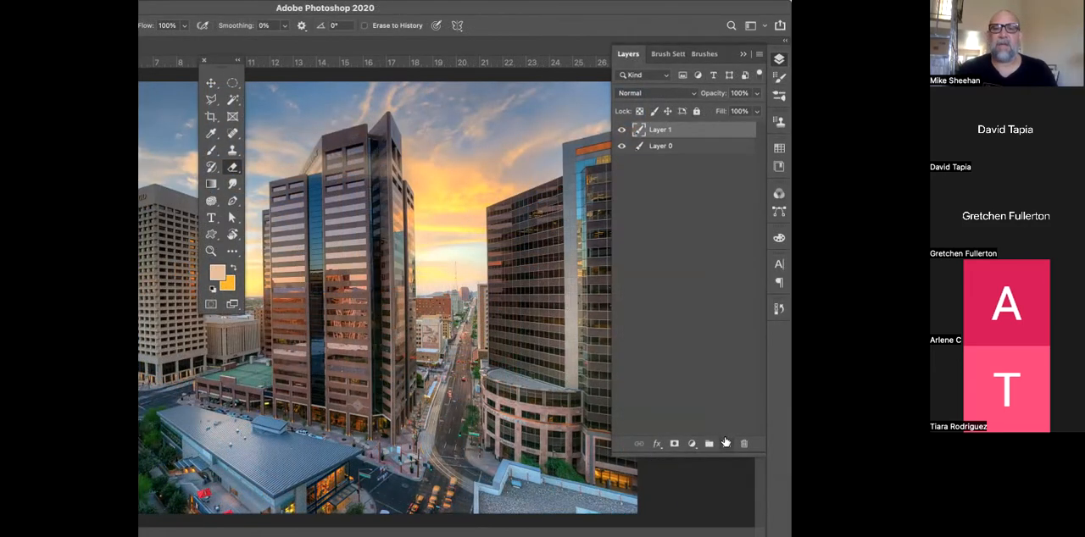
left_click(697, 148)
left_click_drag(703, 149, 723, 439)
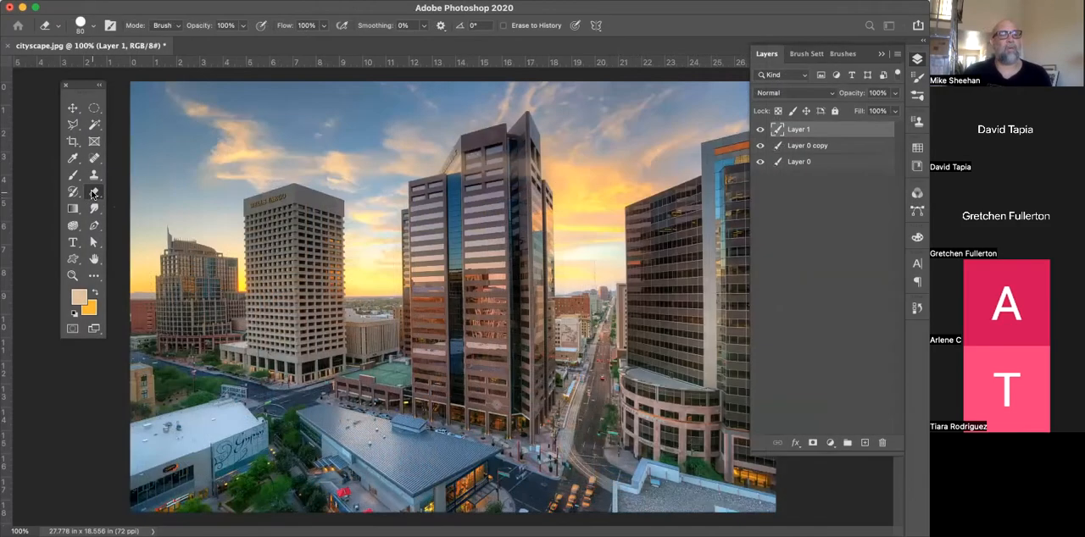
key("super+z")
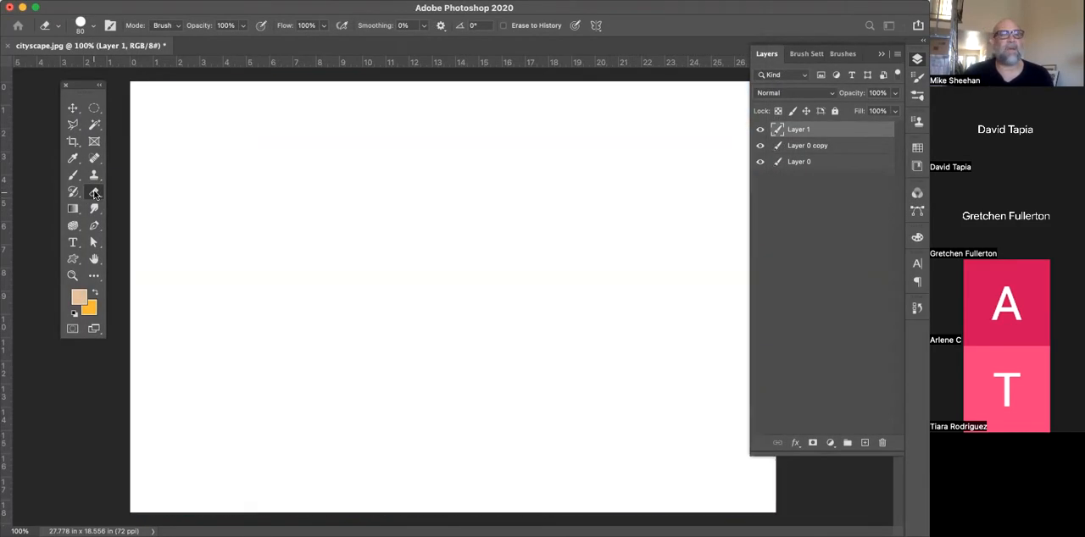
key("super+z")
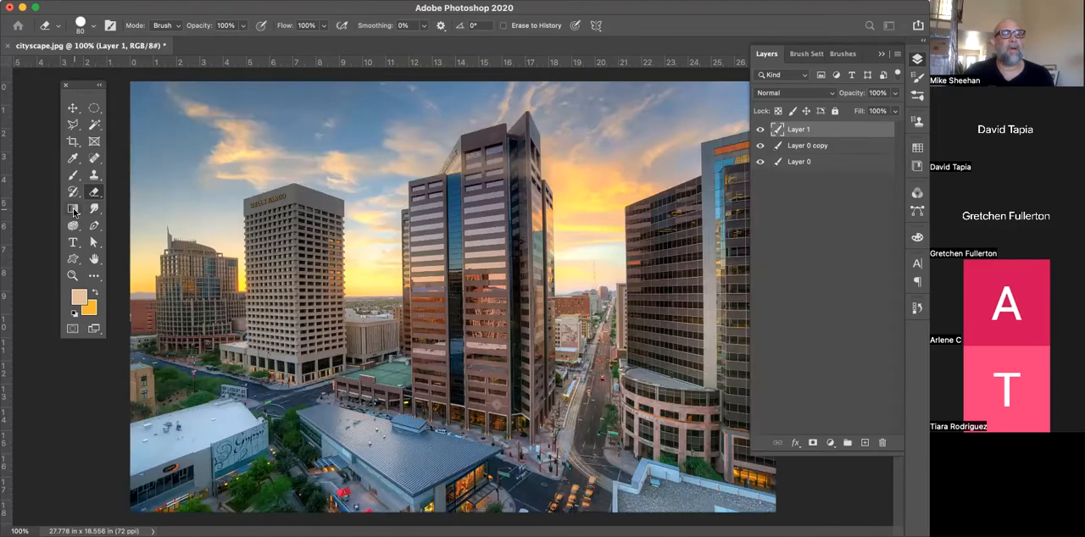
Activate the Gradient tool and set the foreground colour to the orange-red swatch after trying the teal one
left_click(72, 209)
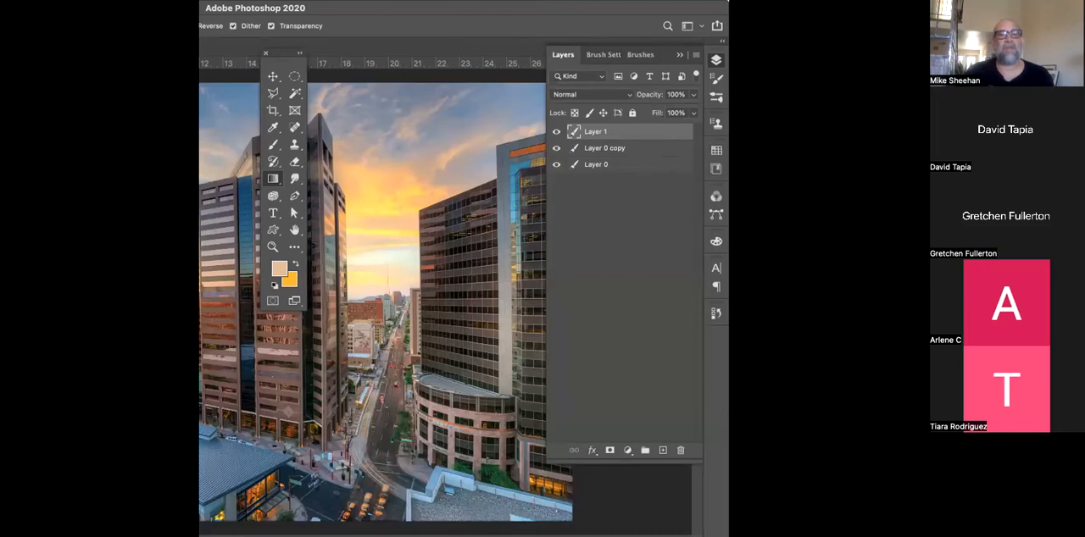
left_click(712, 151)
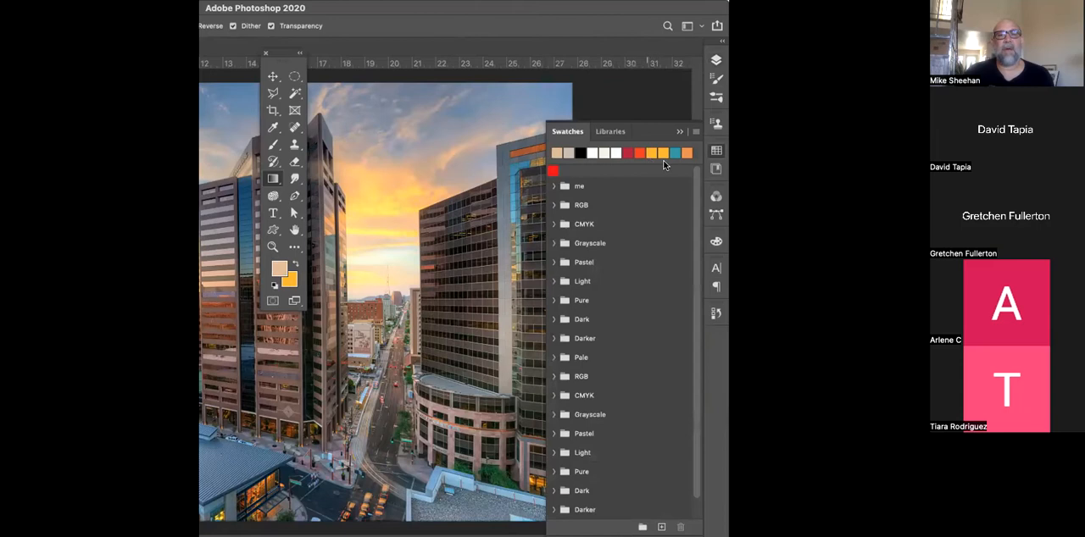
left_click(675, 152)
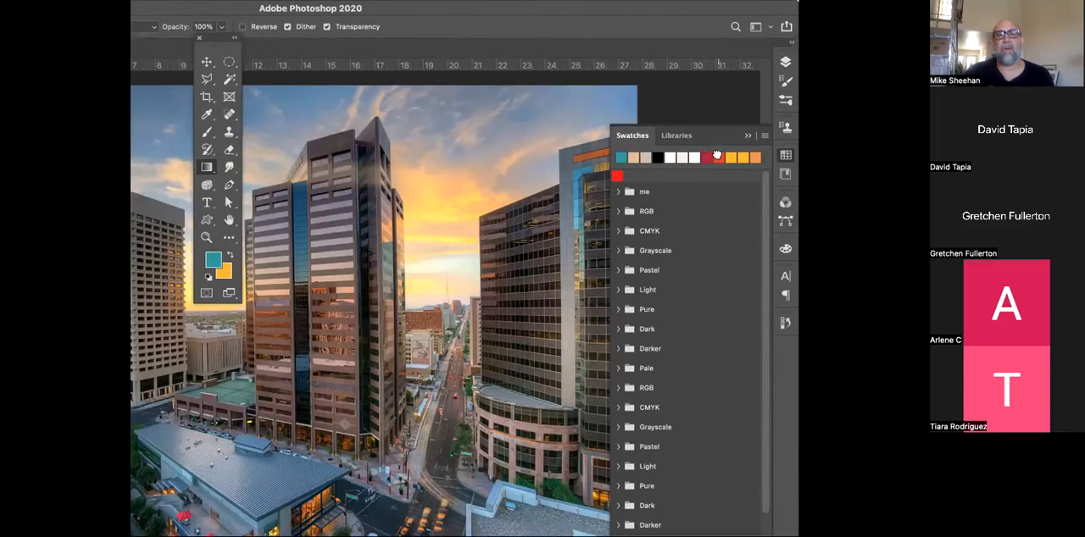
left_click(719, 157)
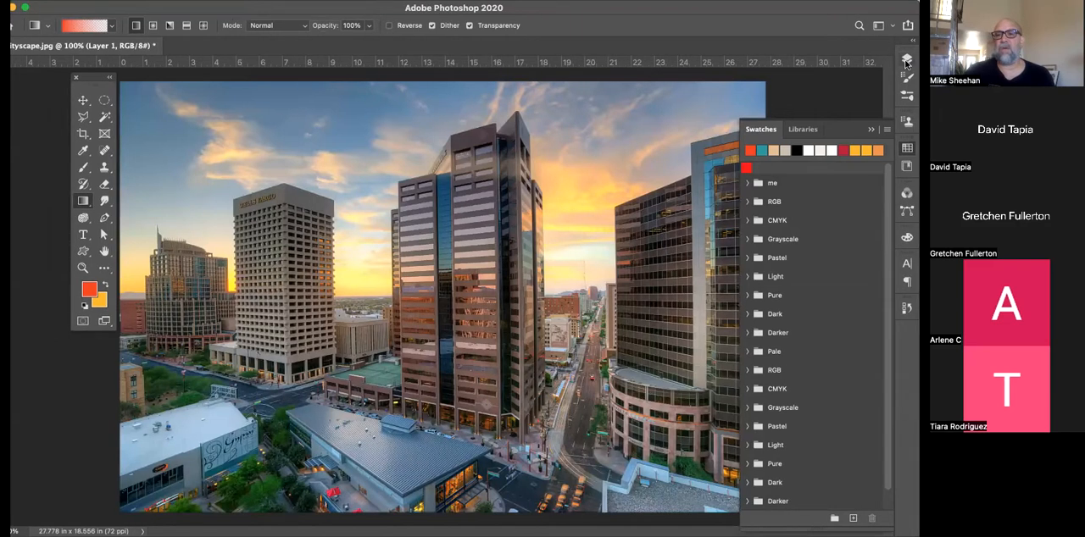
Return to the layers list and add another empty layer above Layer 1
left_click(920, 61)
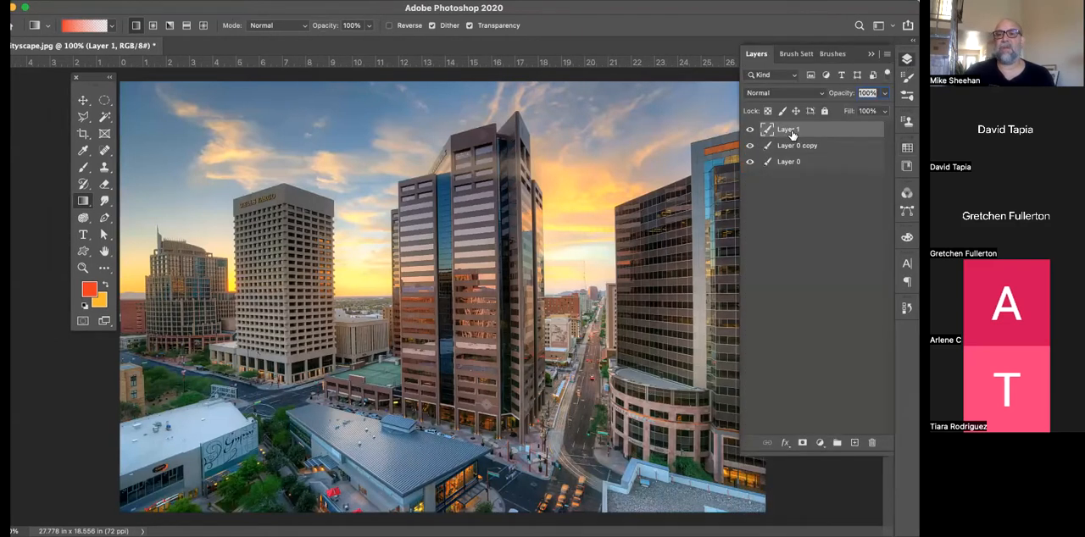
left_click(855, 442)
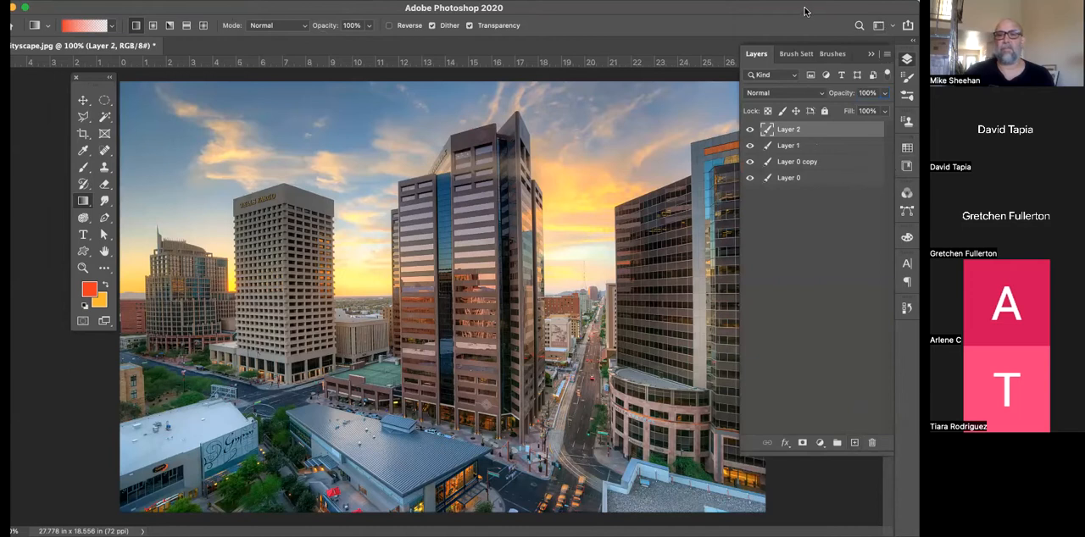
left_click_drag(806, 12, 781, 12)
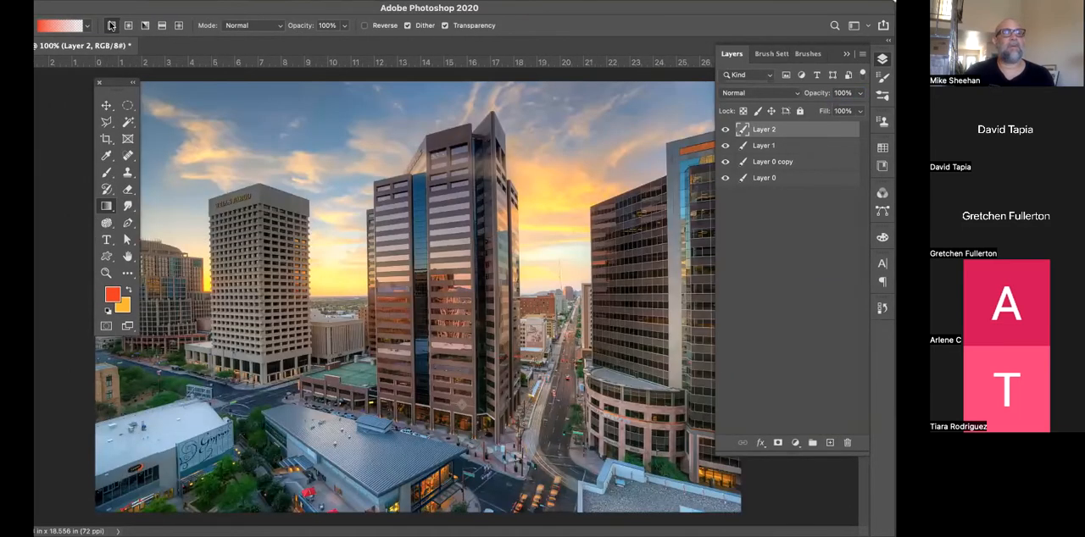
Draw a vertical linear gradient from orange-red to transparent down from the top of the photo on Layer 2, and undo it
left_click_drag(83, 16, 126, 24)
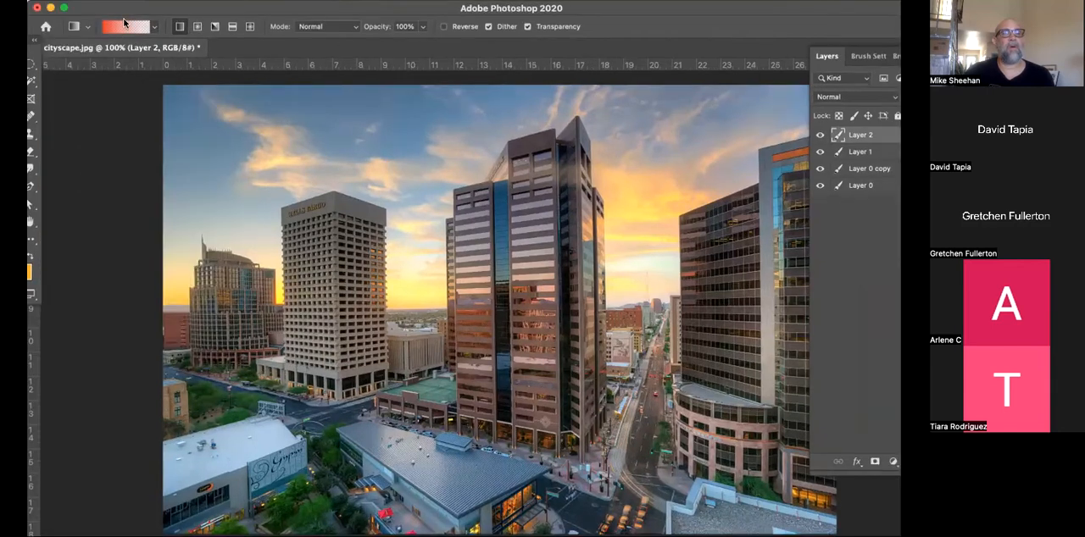
double_click(303, 13)
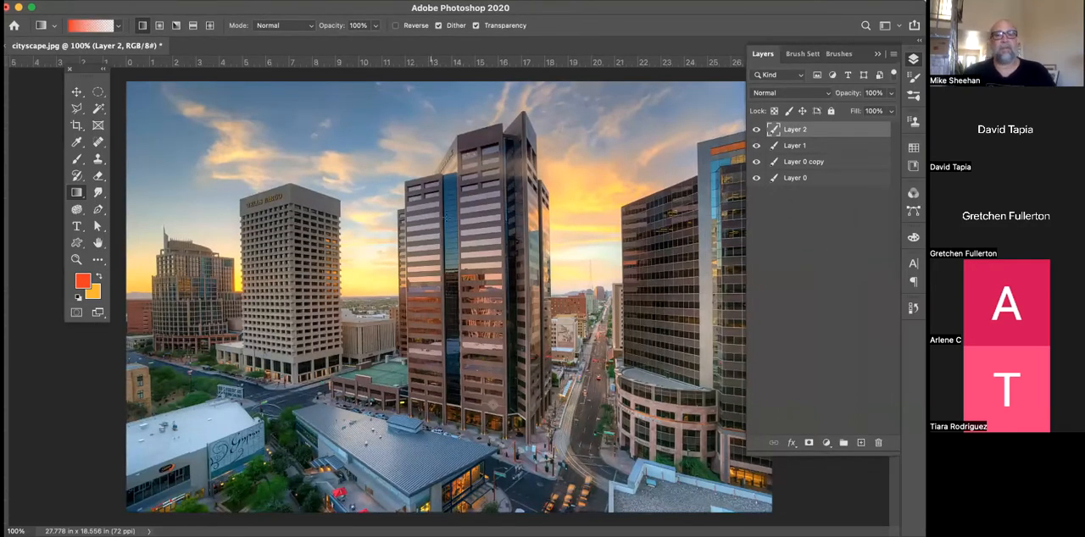
left_click_drag(449, 83, 449, 320)
key("super+z")
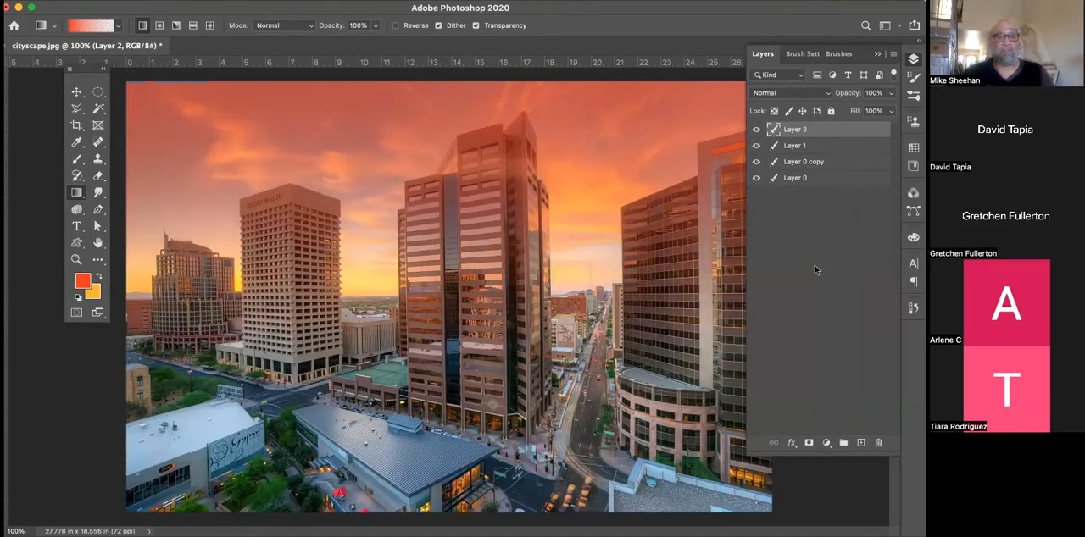
Switch to the Smudge tool with a brush size of 45 and make Layer 0 copy the active layer
left_click(99, 193)
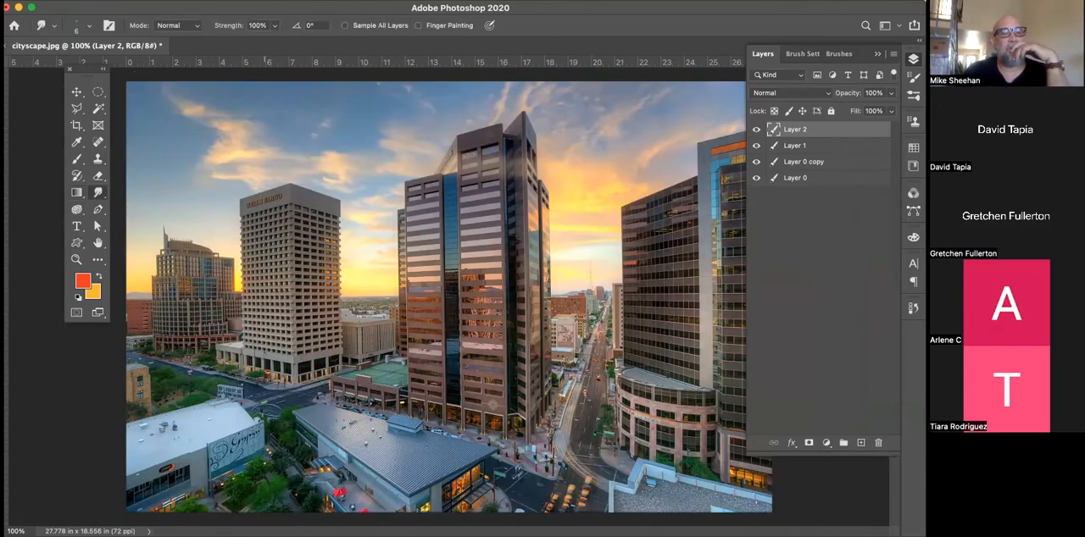
key("]")
key("]")
key("]")
key("]")
key("]")
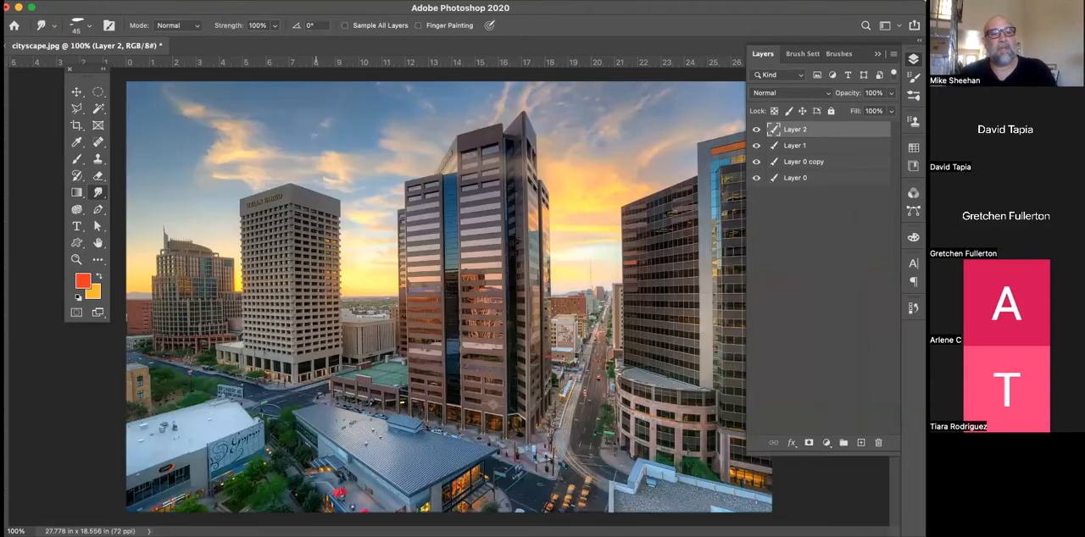
left_click(798, 162)
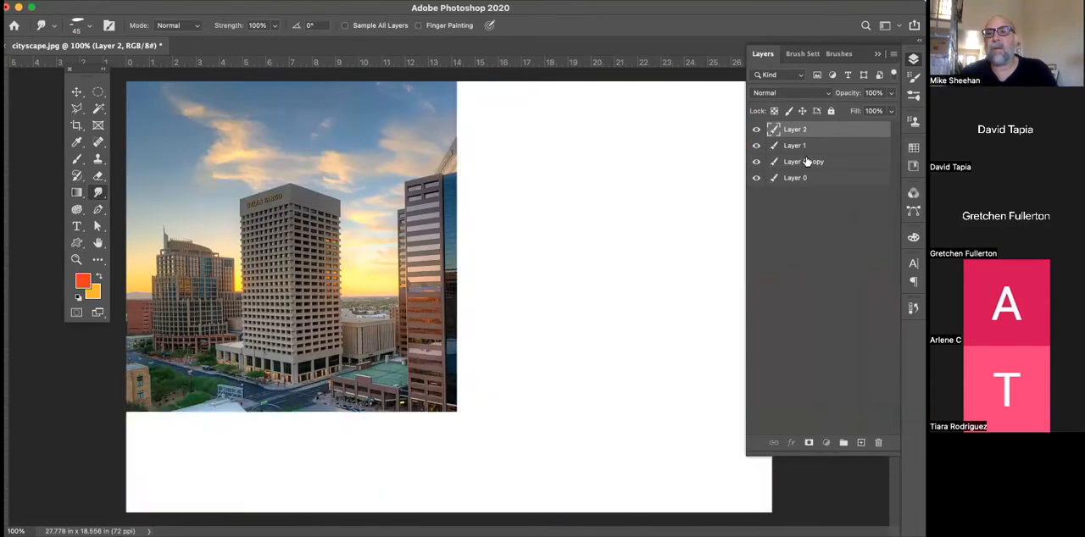
Smudge the roof of the Wells Fargo building into the sky and undo the smudging
mouse_move(337, 195)
left_mouse_down()
mouse_move(273, 201)
mouse_move(313, 176)
left_mouse_up()
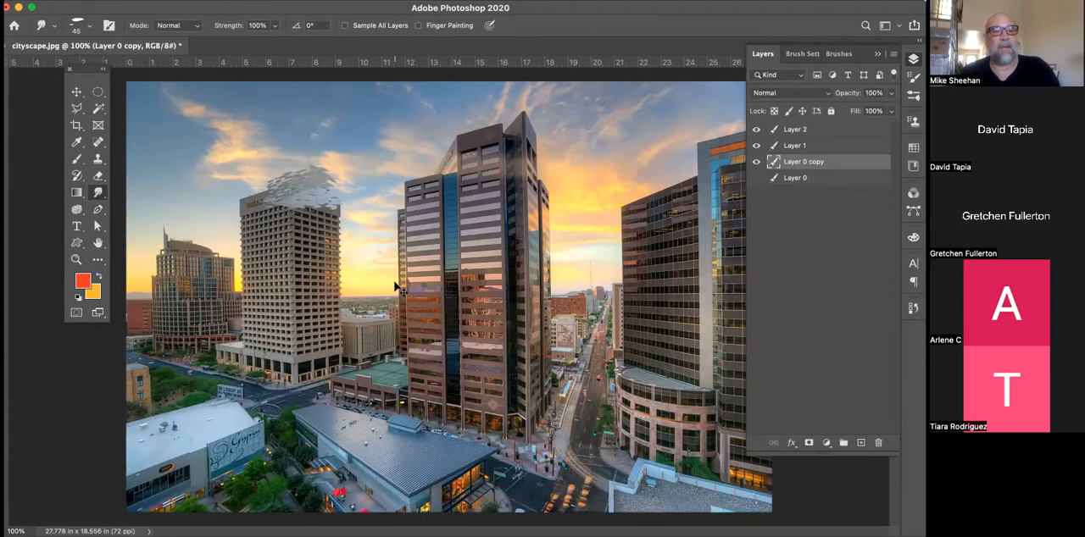
key("super+z")
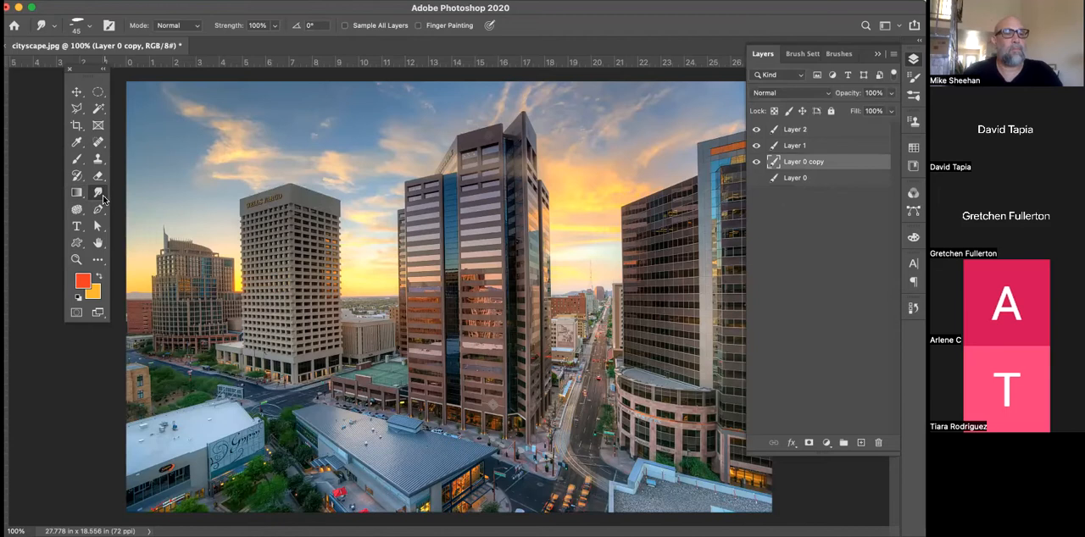
Replace the Smudge tool with the Blur tool
left_click(102, 198)
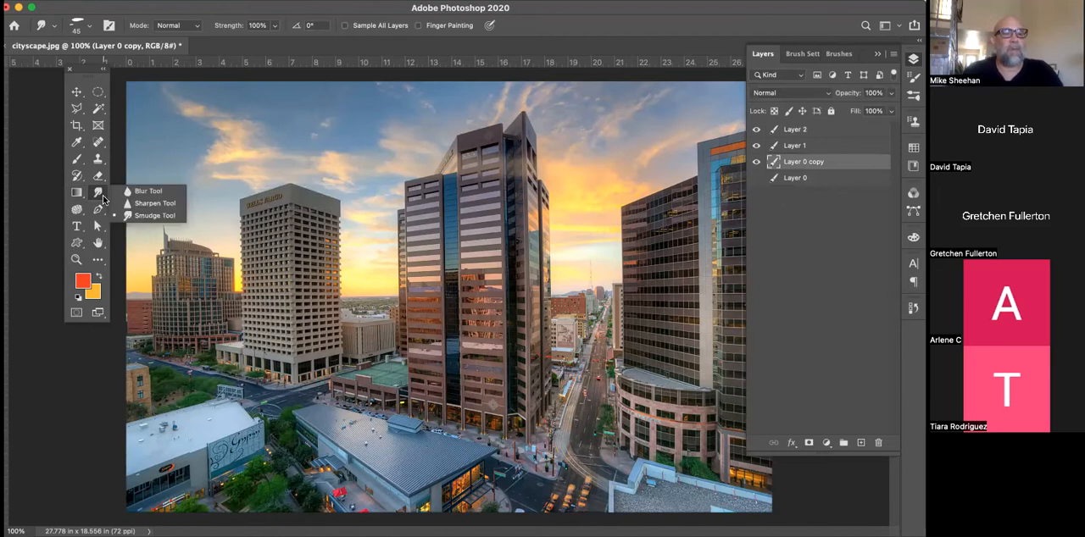
left_click(147, 191)
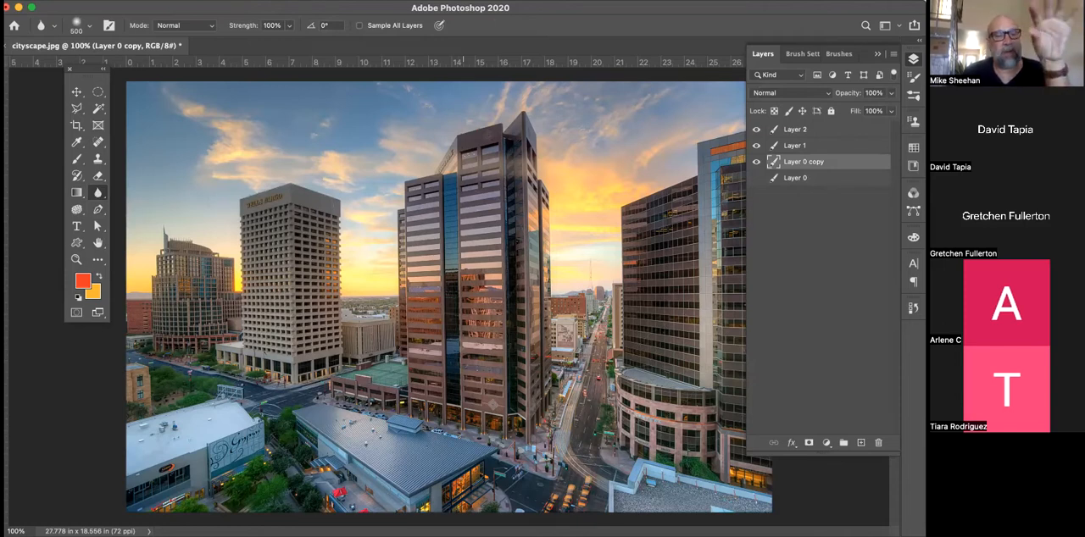
Switch to the Sponge tool and set its brush size to 250 and its flow to 100%
left_click(78, 210)
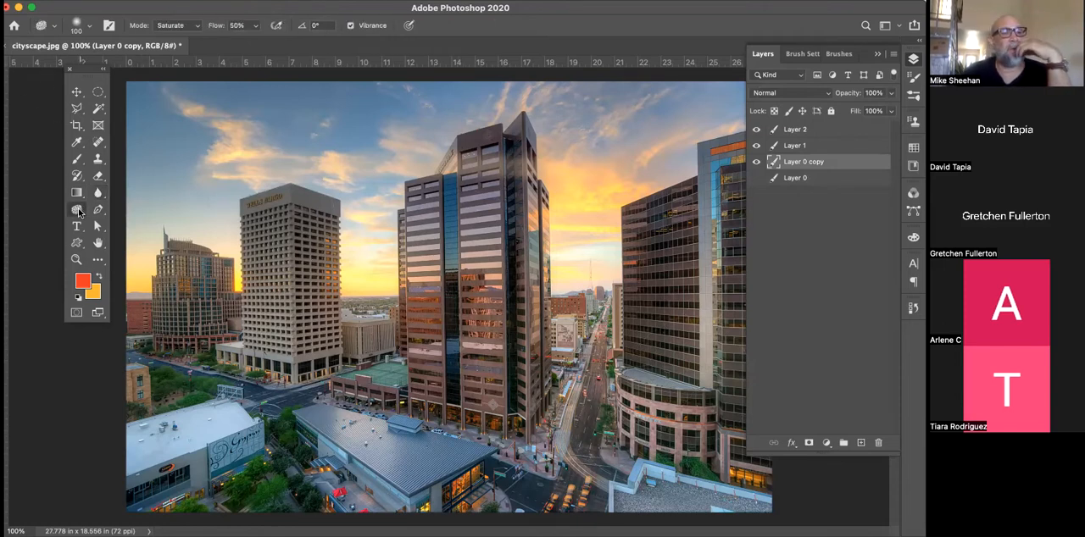
right_click(78, 209)
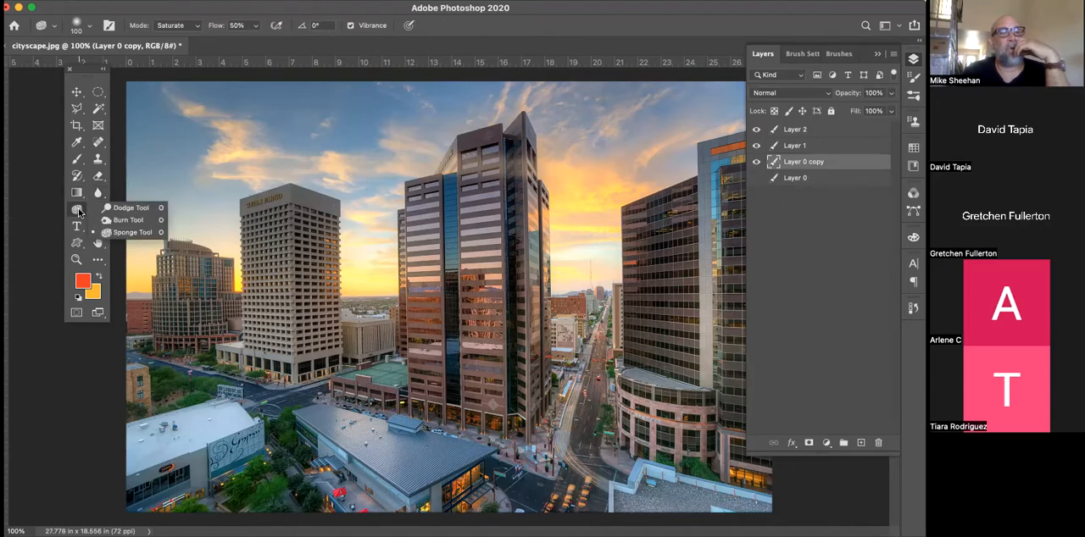
left_click(127, 232)
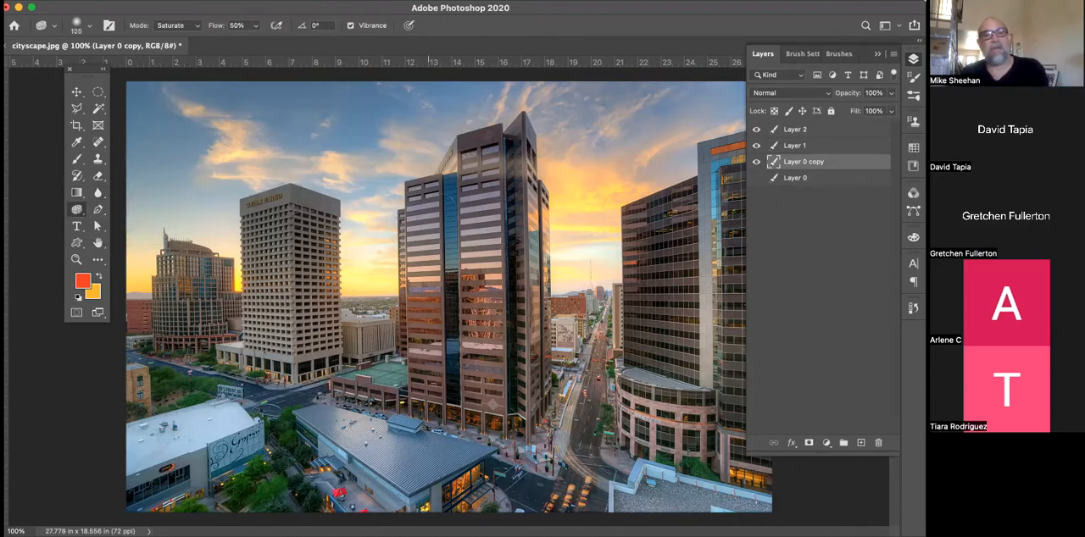
key("bracketright")
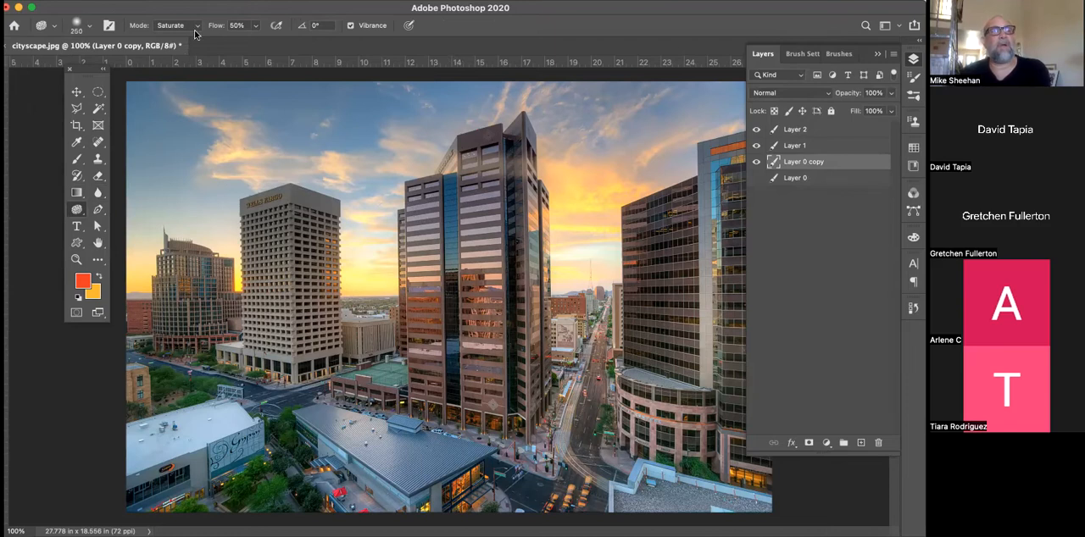
left_click(257, 26)
left_click_drag(256, 43, 290, 44)
Saturate the central tower with freehand Sponge strokes and undo them
mouse_move(445, 203)
left_mouse_down()
mouse_move(435, 268)
mouse_move(397, 175)
mouse_move(442, 212)
mouse_move(442, 154)
mouse_move(469, 282)
mouse_move(430, 308)
mouse_move(469, 349)
mouse_move(456, 359)
mouse_move(435, 282)
left_mouse_up()
key("super+z")
key("super+z")
key("super+z")
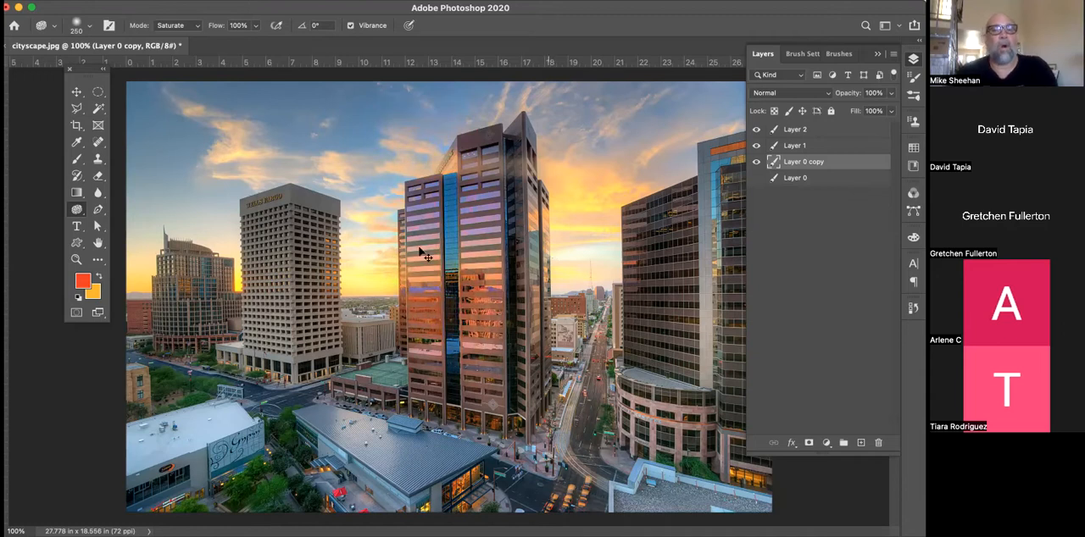
Set the Sponge tool's mode to Desaturate
left_click(176, 27)
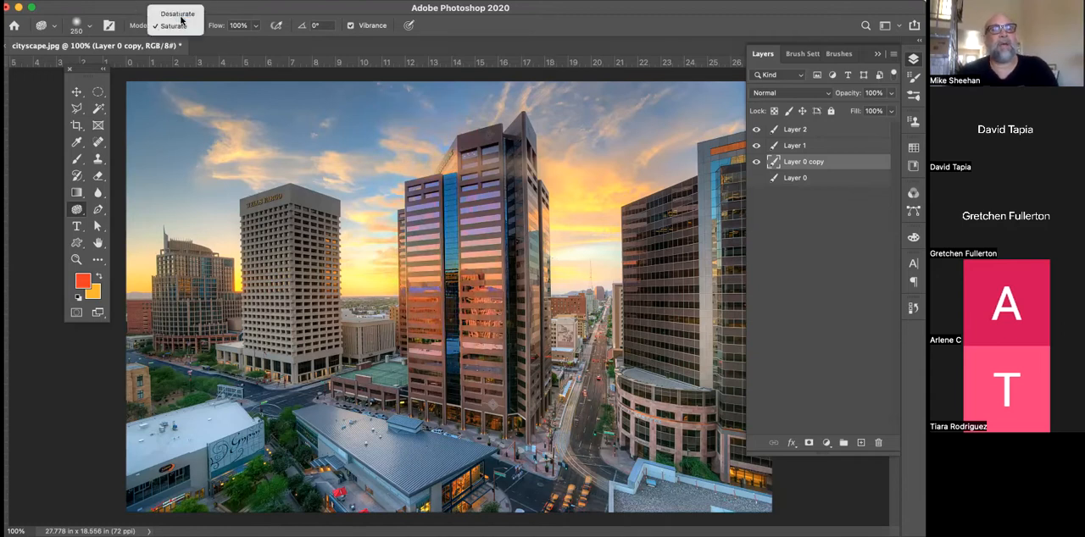
left_click(173, 15)
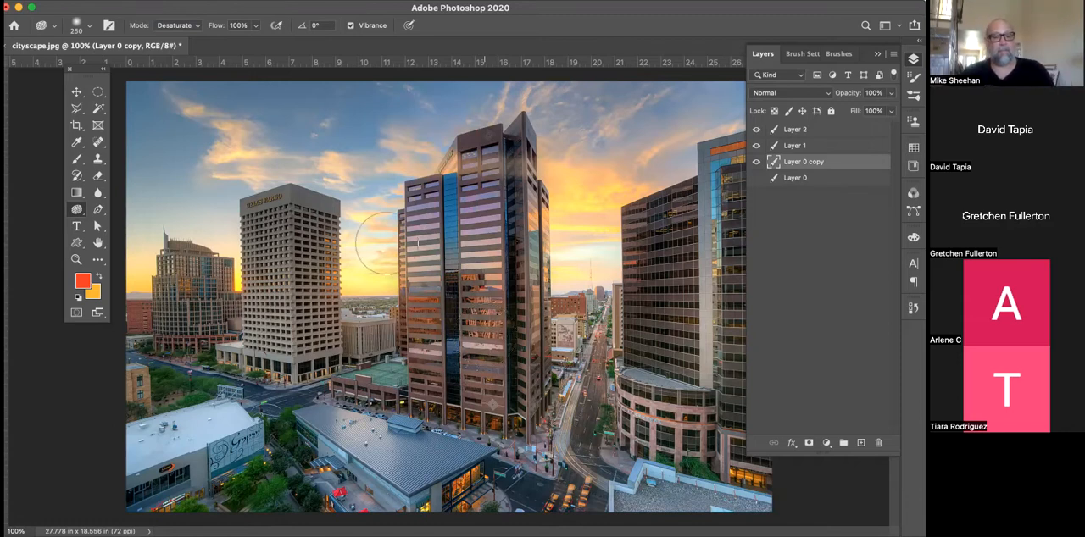
Switch to the Burn tool, darken the Wells Fargo building with freehand strokes, and undo them
right_click(76, 210)
left_click(119, 220)
mouse_move(295, 185)
left_mouse_down()
mouse_move(299, 226)
mouse_move(361, 364)
left_mouse_up()
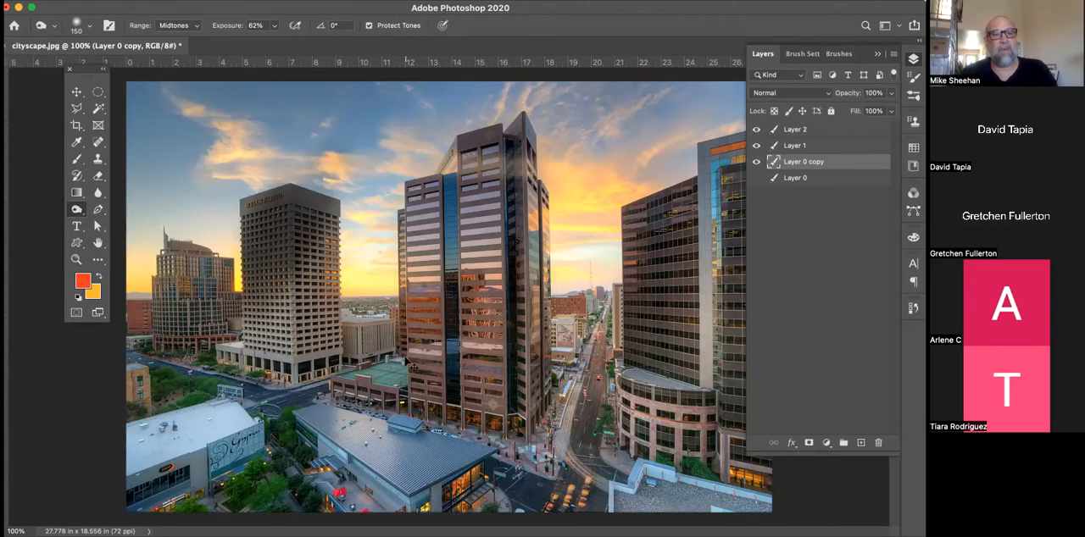
key("super+z")
key("super+z")
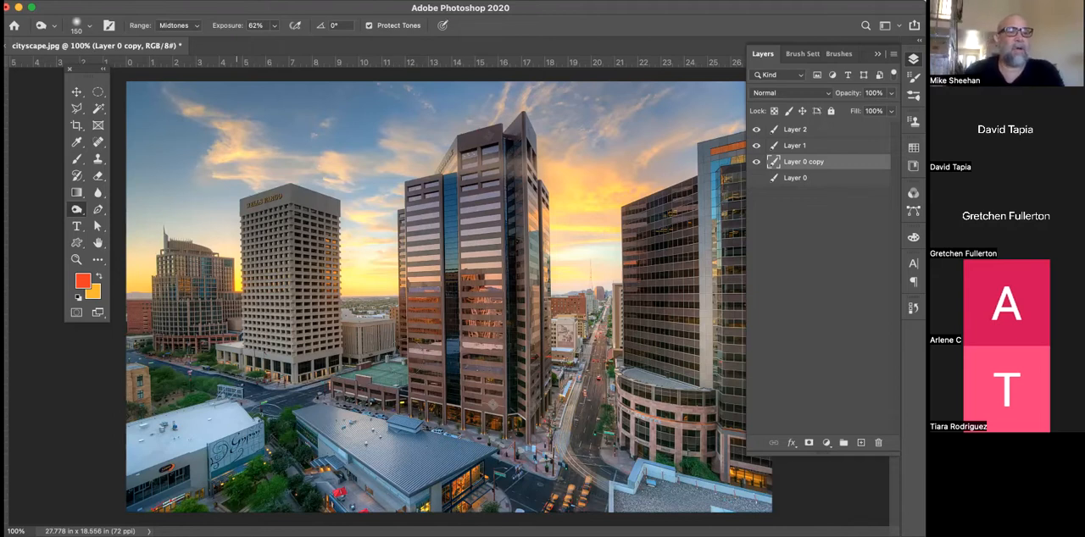
Switch to the Dodge tool
left_click(76, 209)
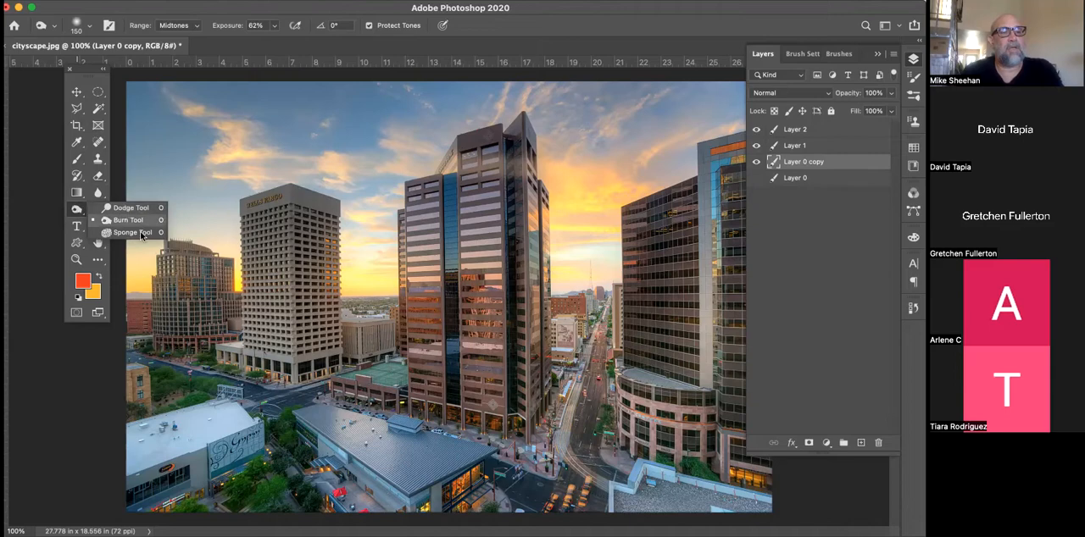
left_click(127, 207)
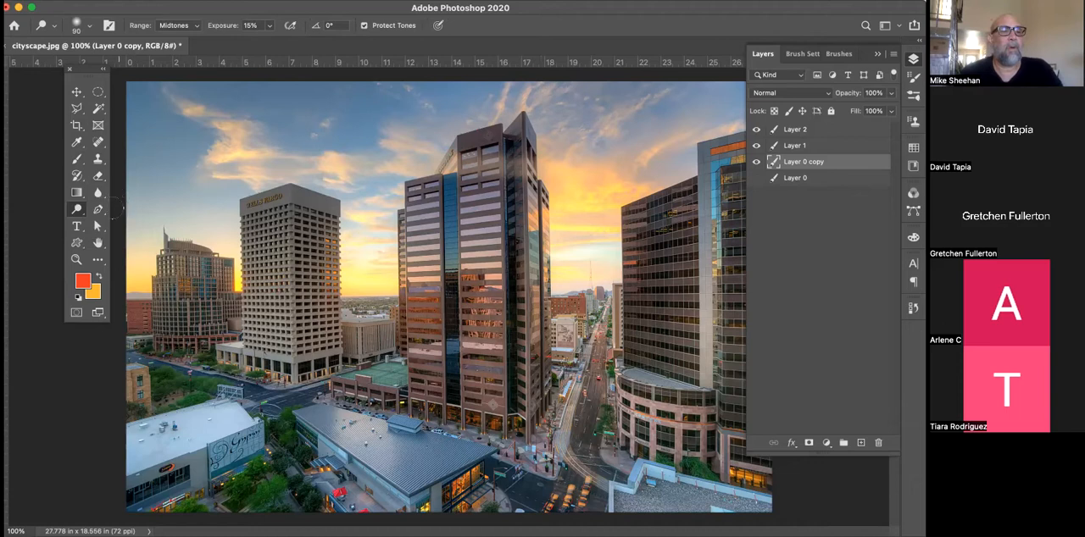
Switch to the standard Pen tool, undoing the accidental clearing of the layer
left_click(98, 211)
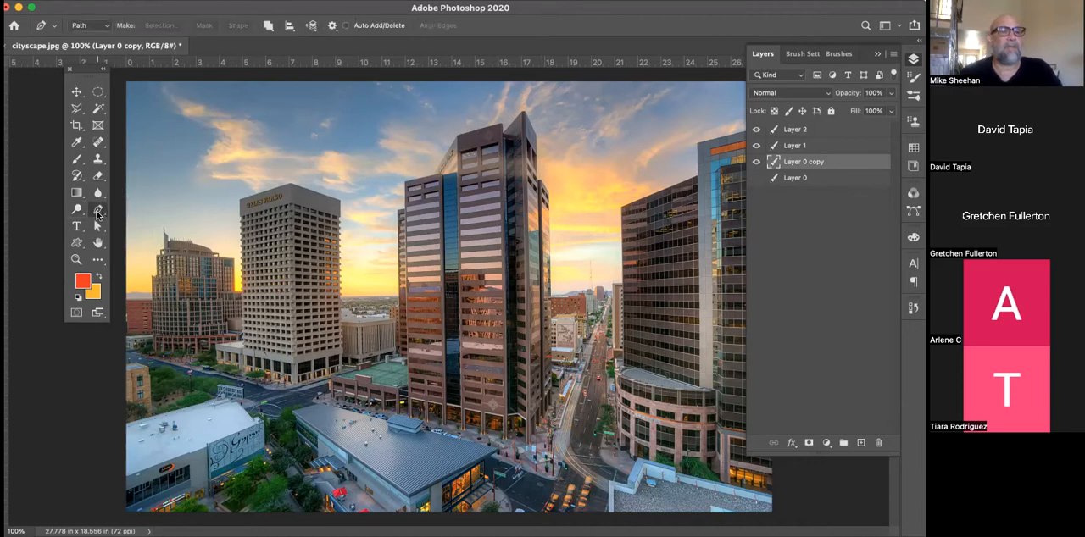
key("Delete")
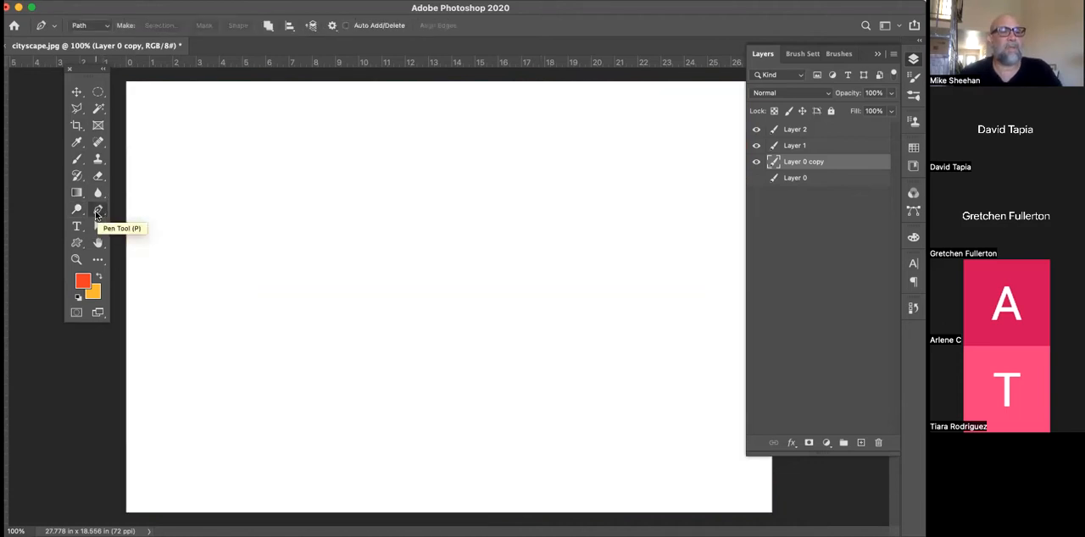
key("super+z")
left_click(103, 213)
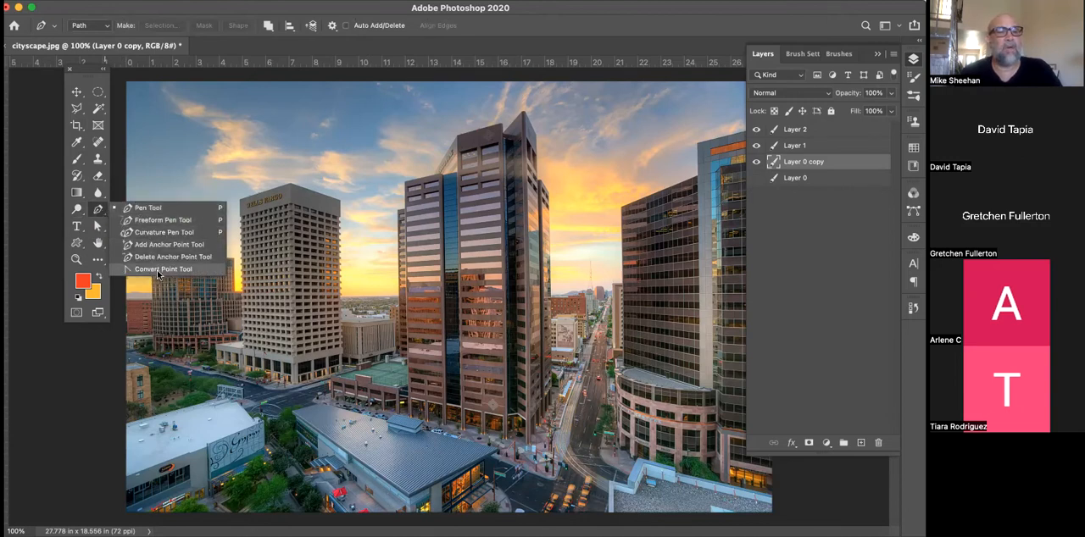
left_click(154, 208)
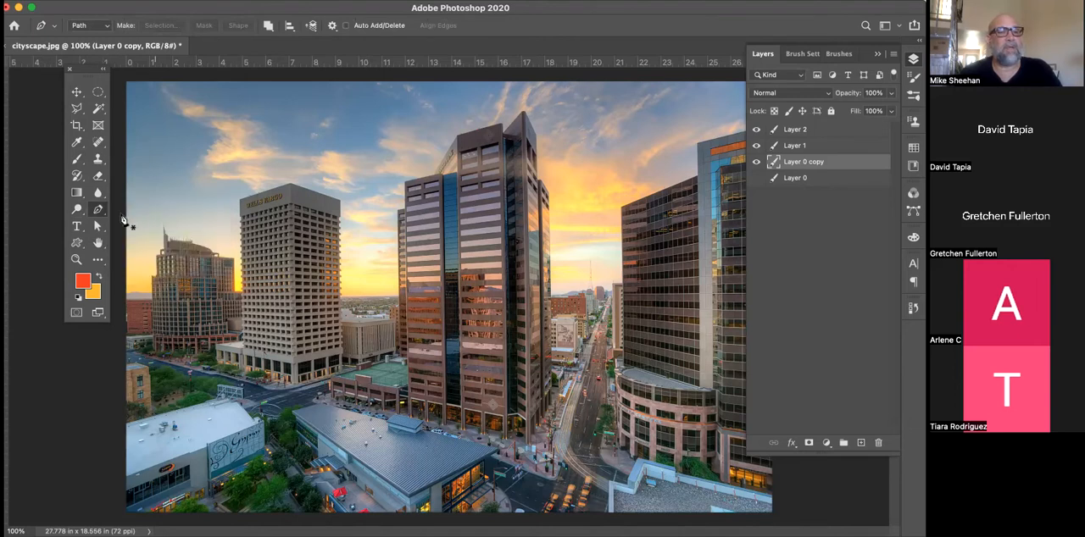
Draw a freehand curved path across the sky and buildings with the Pen tool, and delete it
left_click(201, 191)
left_click_drag(415, 155, 583, 309)
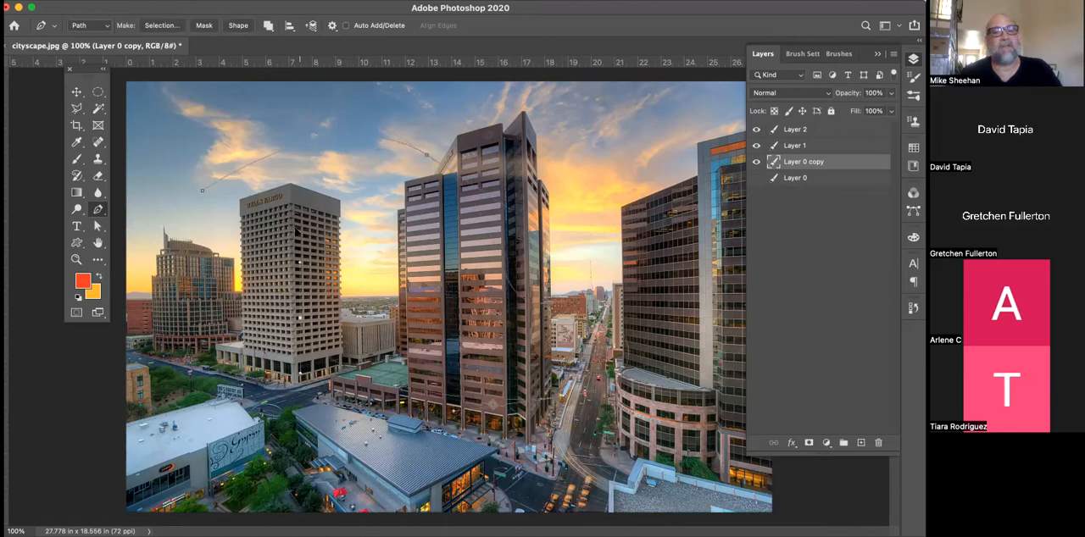
left_click_drag(202, 190, 227, 152)
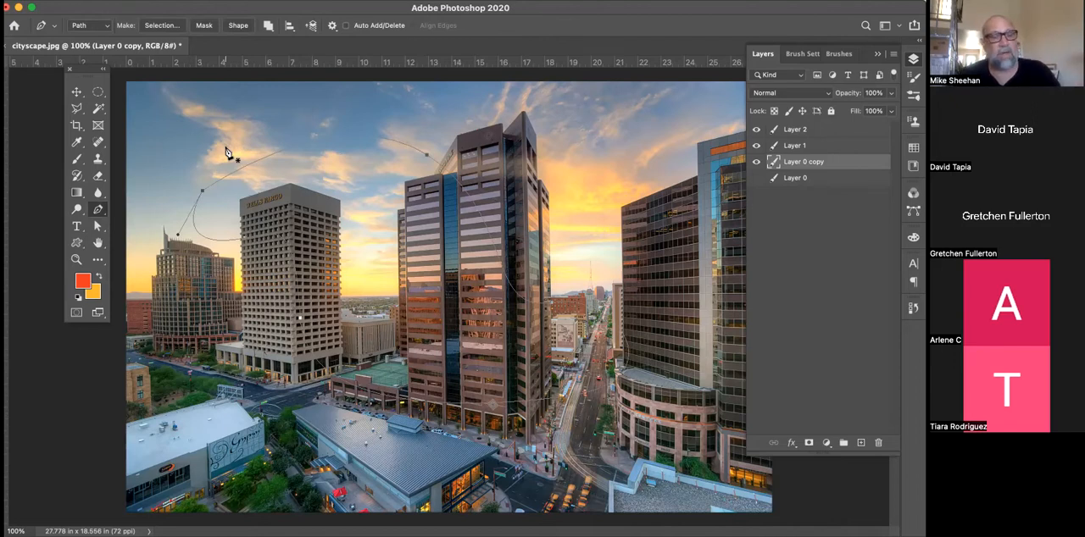
key("Delete")
key("Delete")
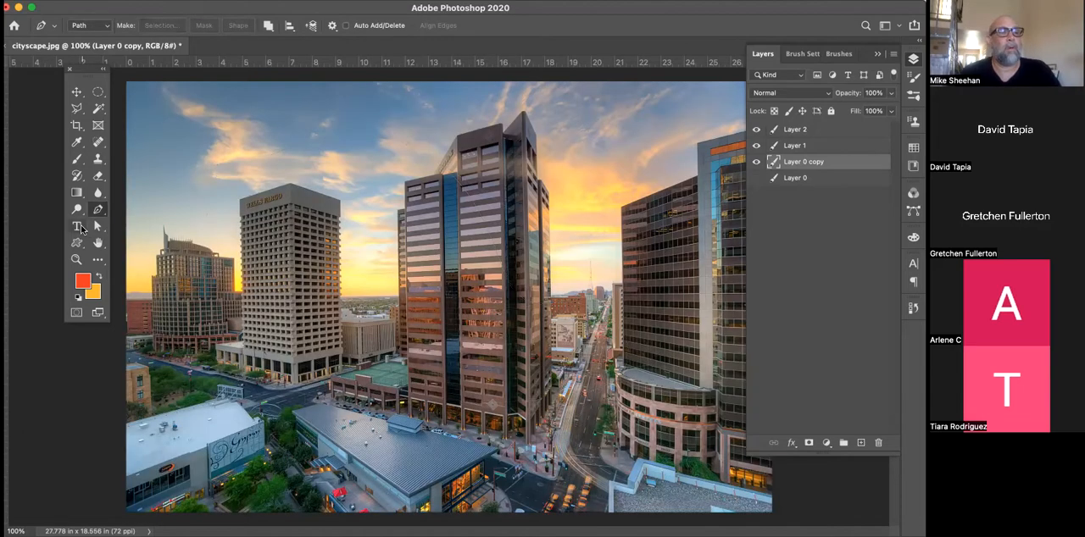
Add horizontal text in the sky above the Wells Fargo building, reading the presenter's first name followed by "blah blah"
left_click(77, 226)
left_click(188, 141)
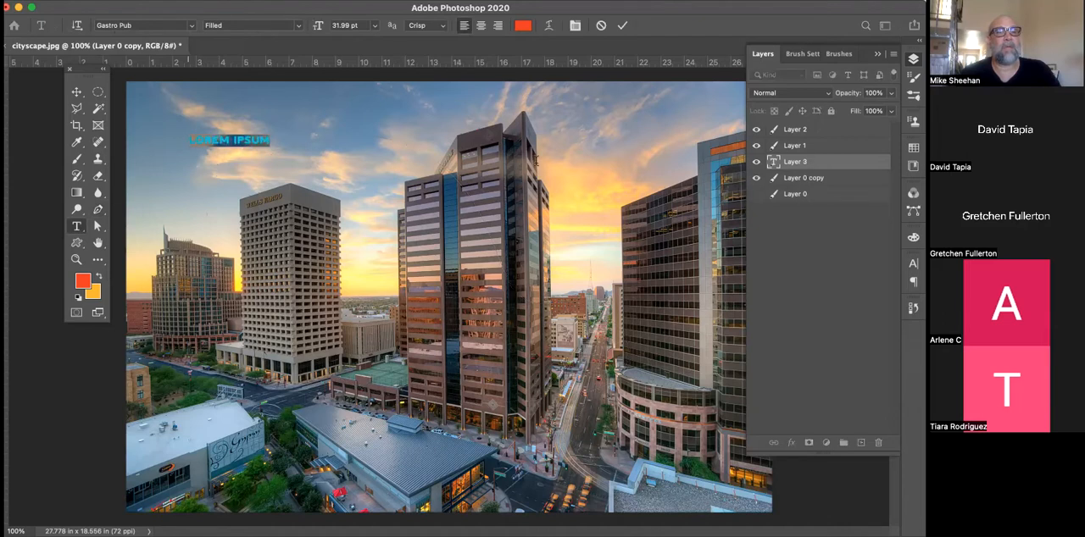
type("PH")
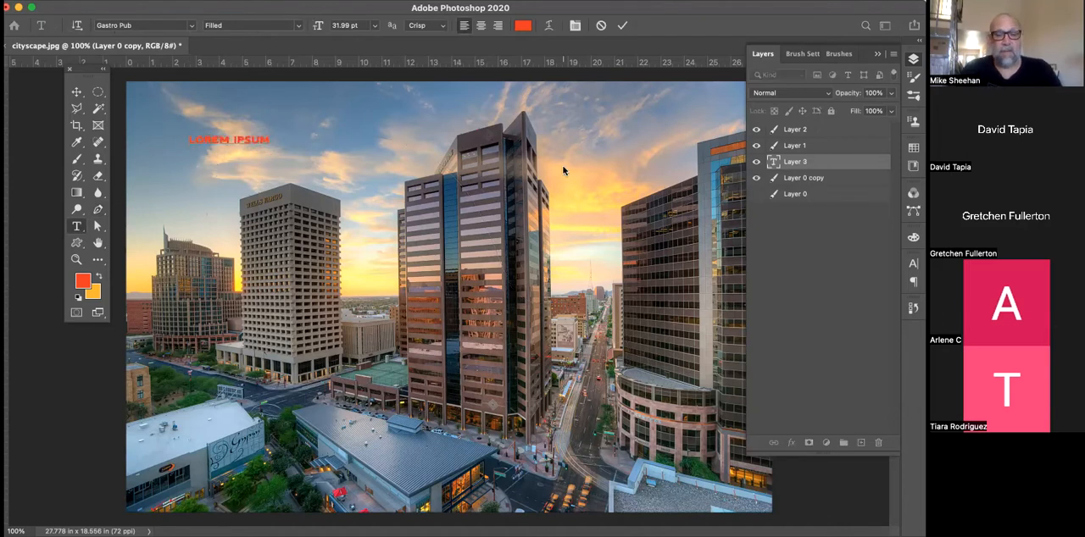
type("KE BLAH BLAH")
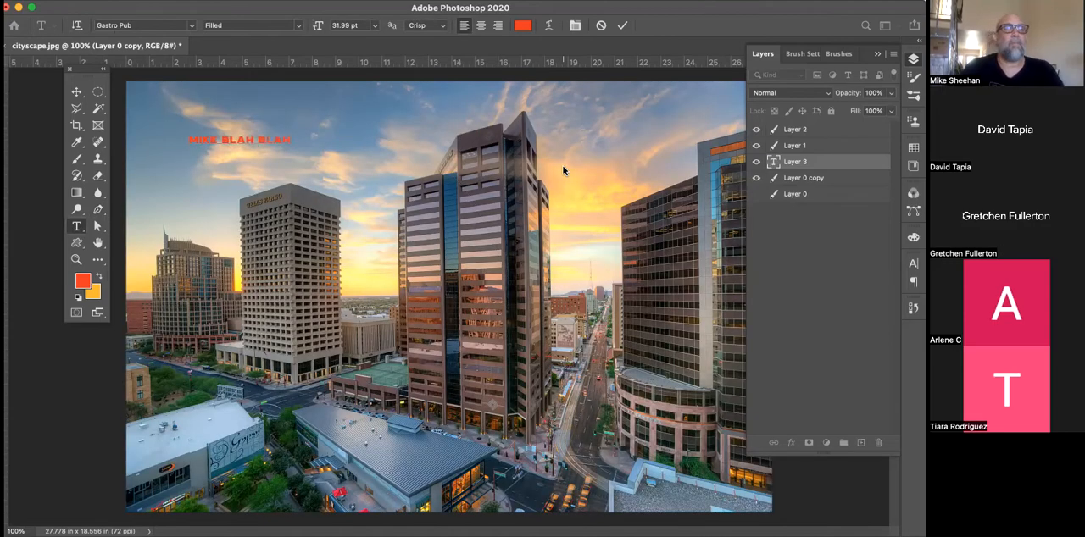
Enlarge the text proportionally to about 482% with Free Transform so it spans the sky, and rotate it slightly
left_click(78, 92)
key("super+t")
left_click_drag(343, 185, 687, 337)
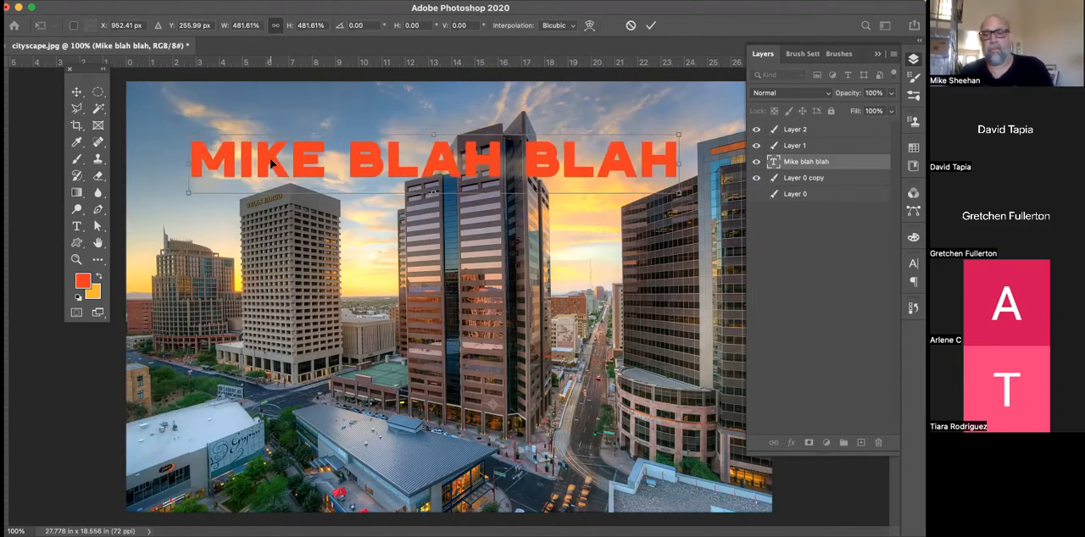
left_click_drag(276, 232, 278, 232)
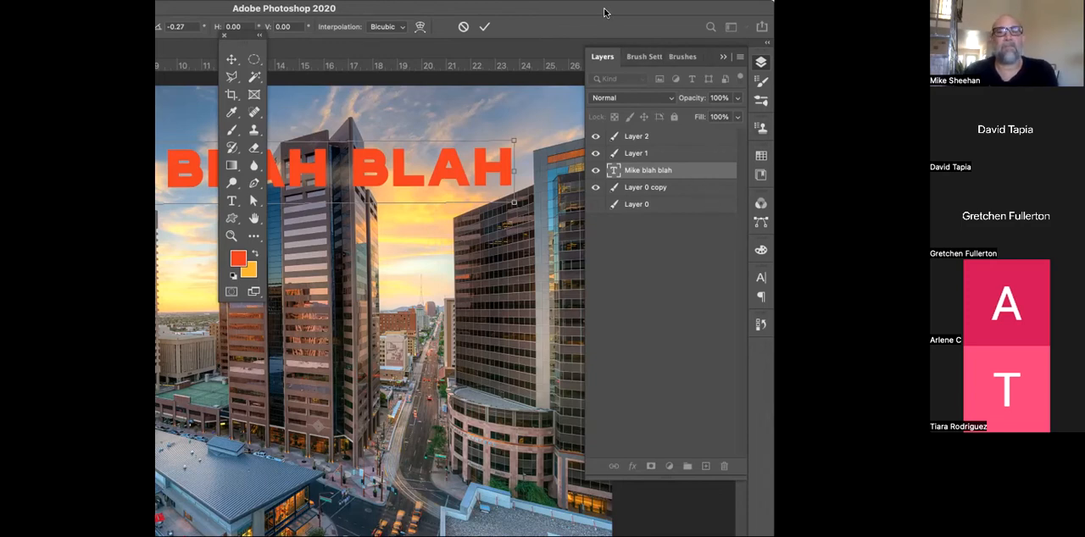
Delete the text layer and reposition the application window
left_click_drag(604, 12, 600, 0)
left_click_drag(659, 164, 711, 440)
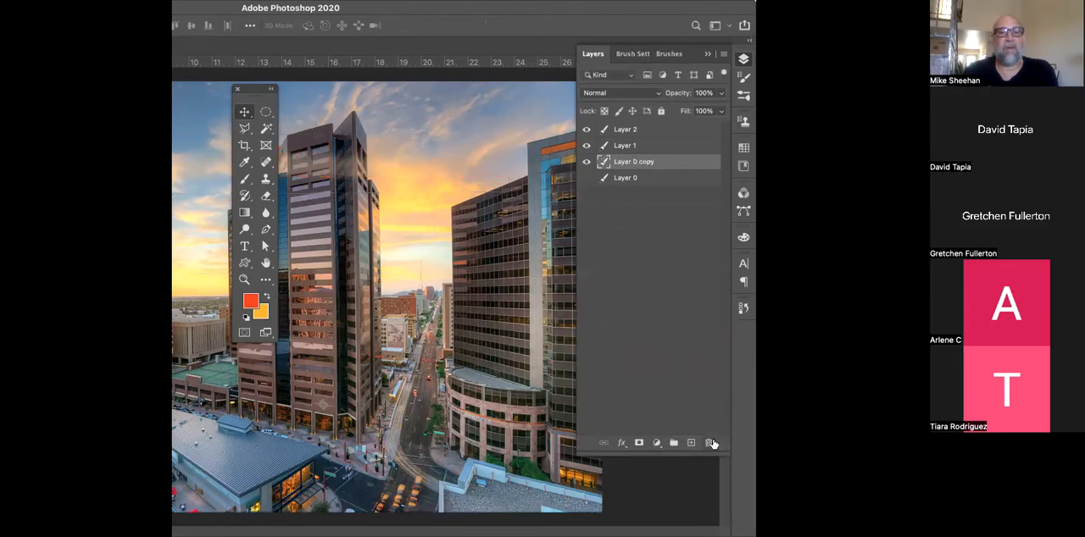
left_click(213, 11)
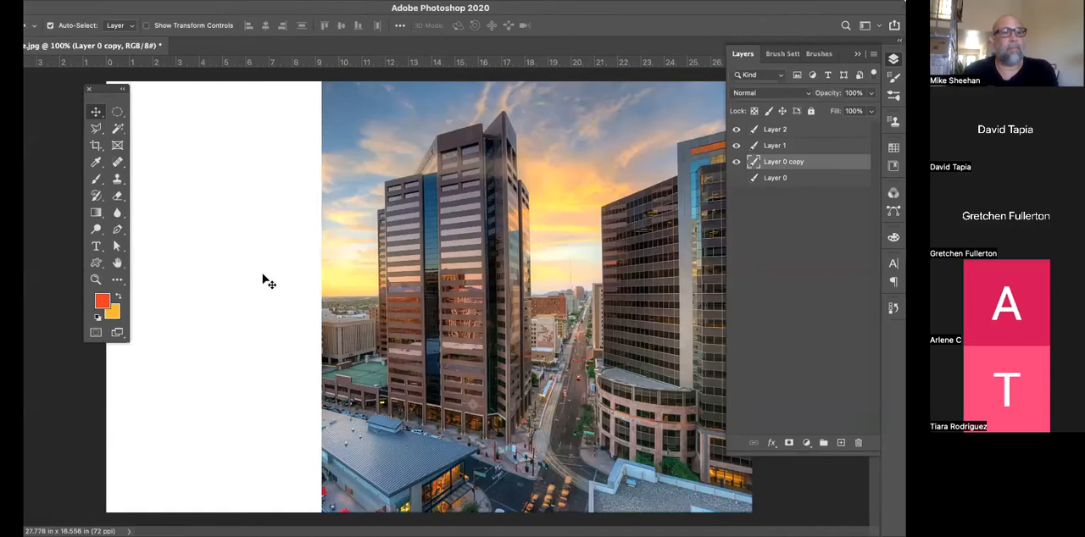
Show the Type tool variants and switch to the Path Selection tool
left_click(117, 248)
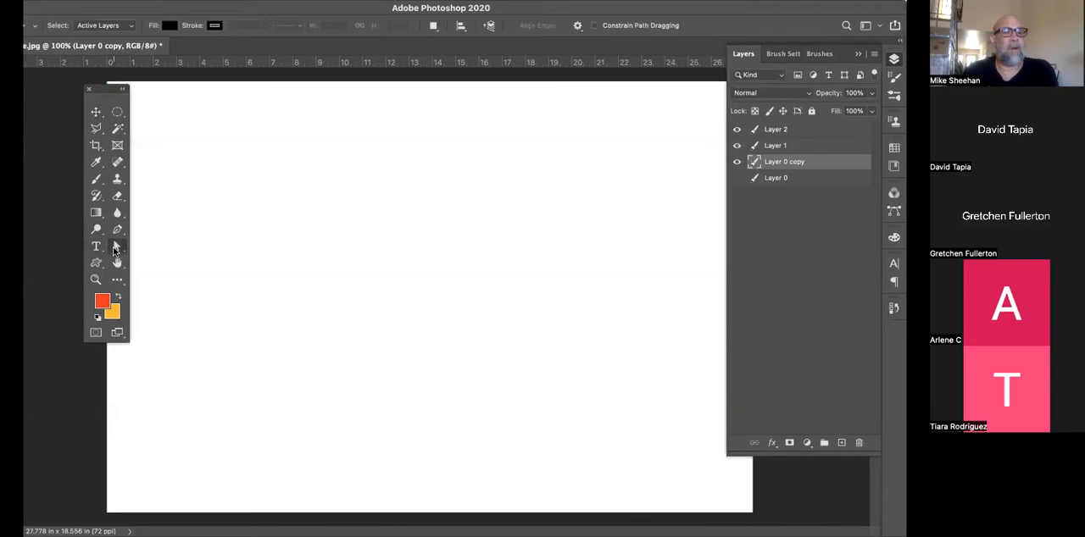
left_click(96, 246)
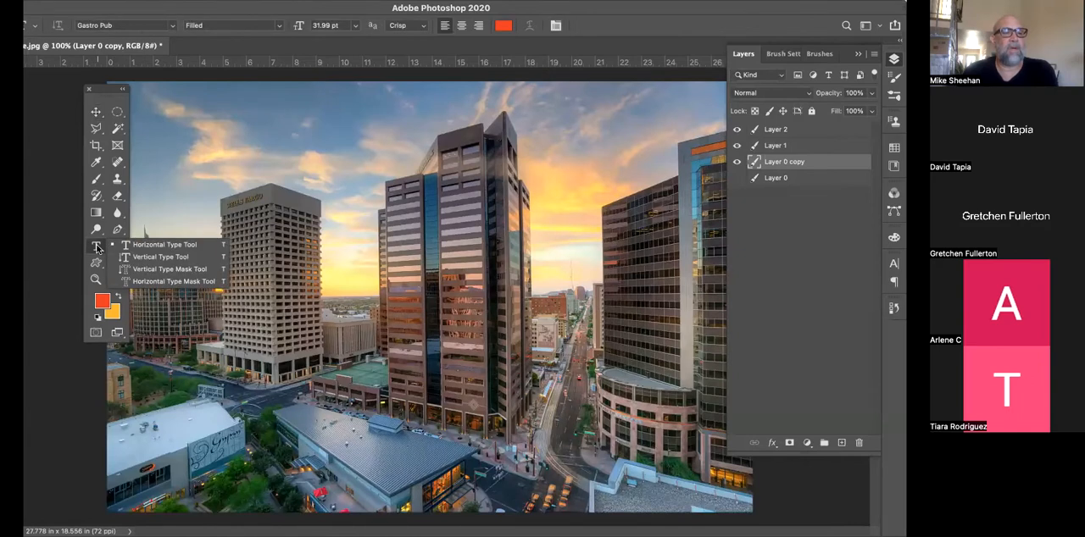
left_click(115, 244)
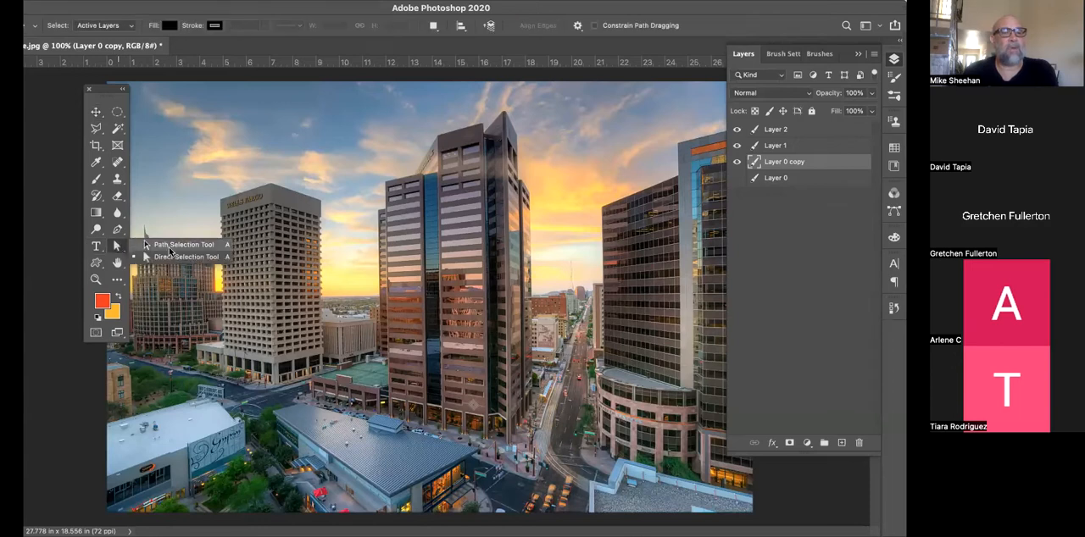
left_click(168, 246)
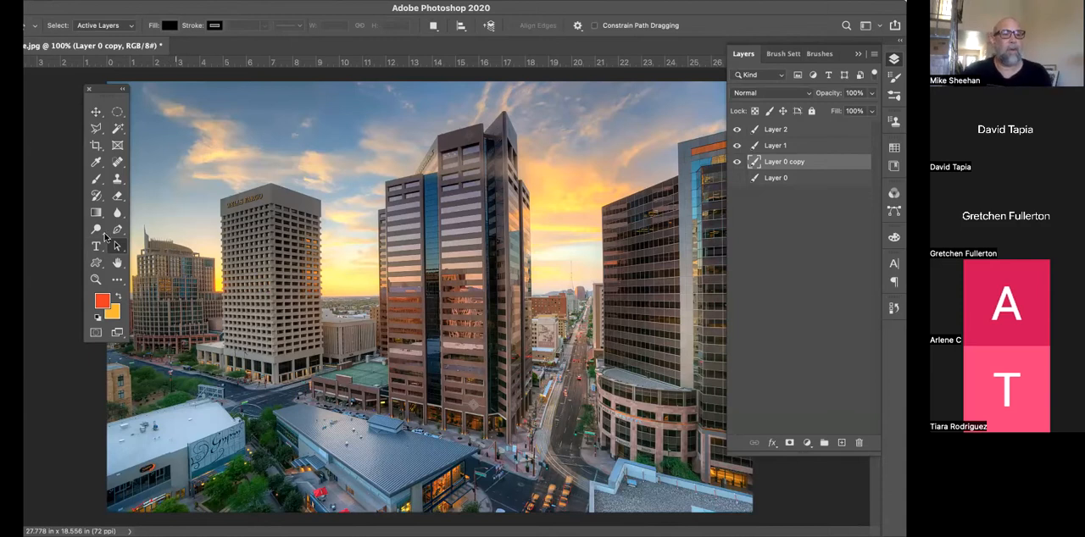
Select the Custom Shape tool and show the other shape tools in its group
left_click(96, 266)
left_click(96, 269)
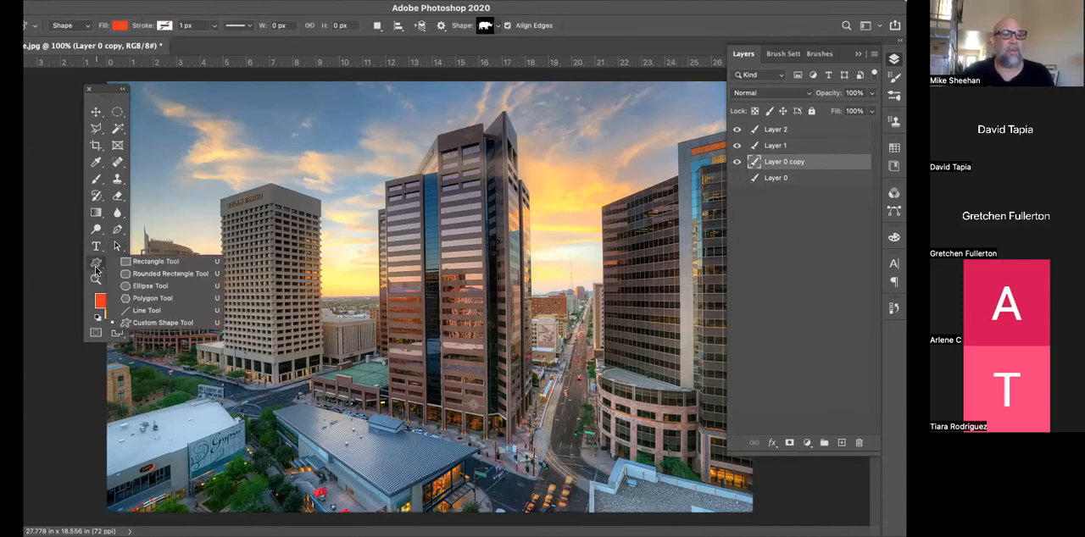
left_click(96, 269)
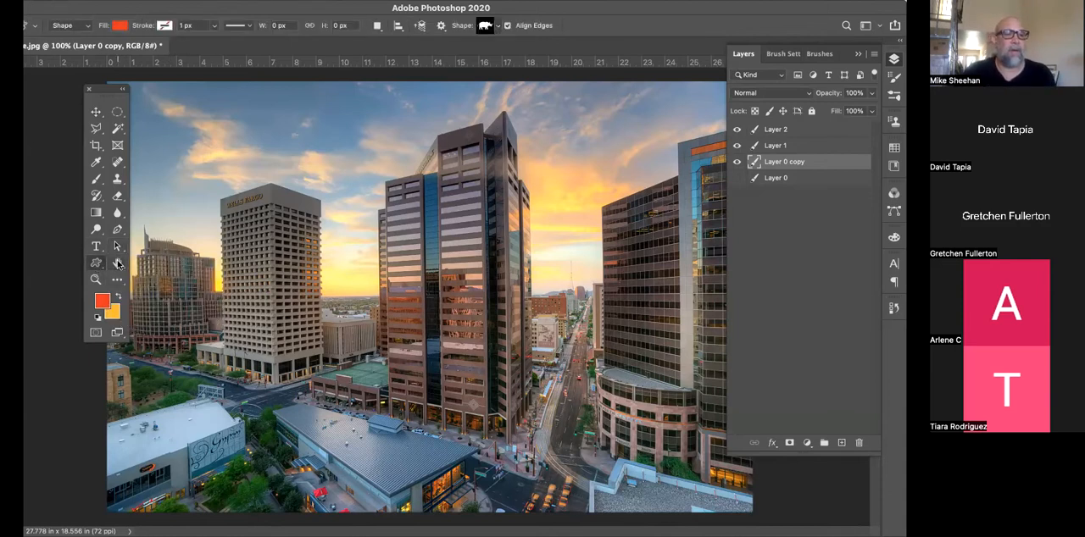
Switch to the Hand tool, zoom in to 400%, and pan from the central tower to the Wells Fargo building
left_click(118, 264)
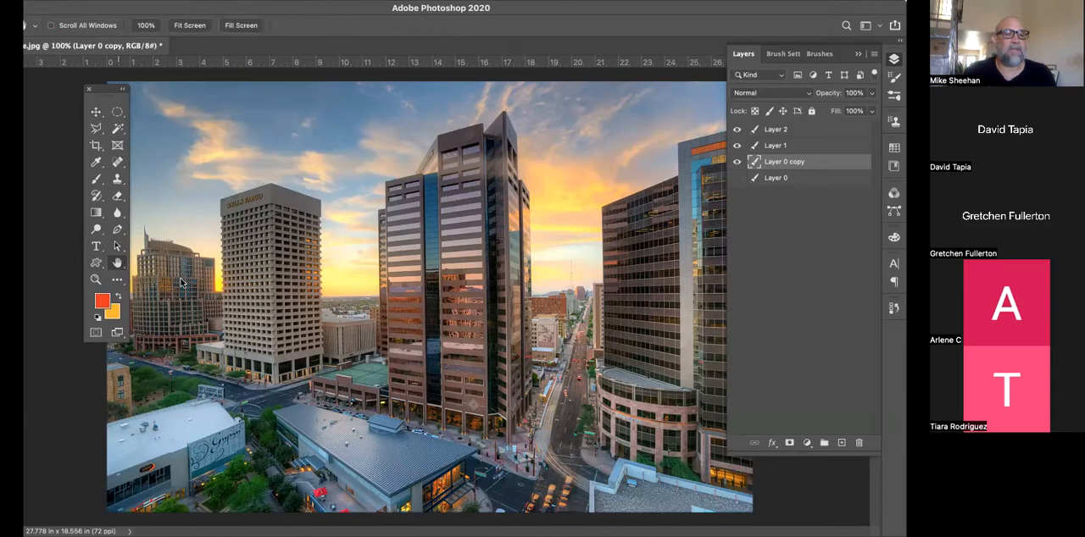
left_click(346, 320, "super")
left_click(345, 321, "super")
left_click(346, 321, "super")
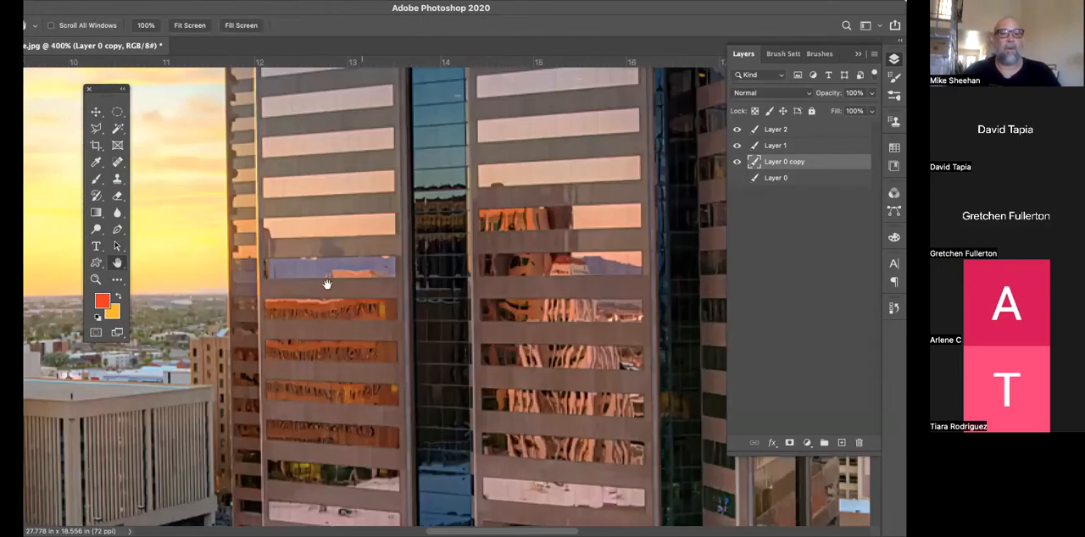
left_click_drag(327, 284, 648, 254)
left_click_drag(466, 253, 572, 322)
left_click_drag(211, 316, 293, 330)
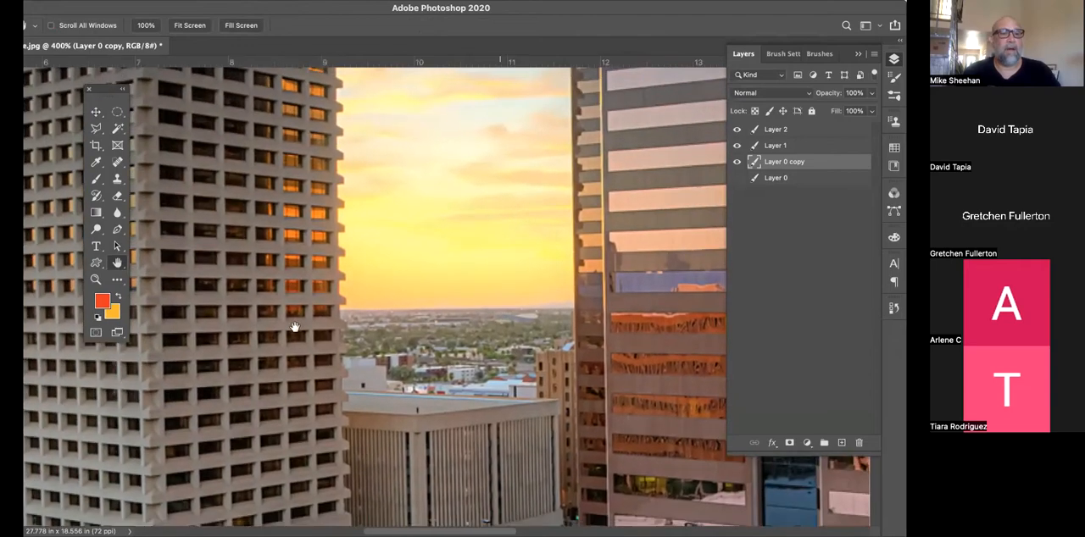
Switch to the Move tool, pan and zoom back out to 100%, and show the rulers
left_click(96, 112)
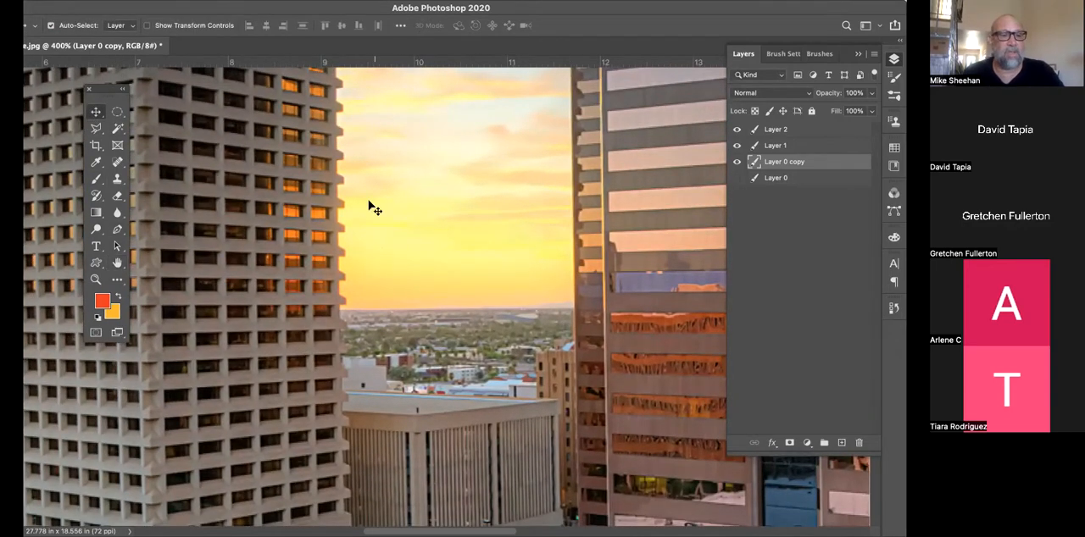
left_click_drag(367, 218, 454, 244)
key("super+minus")
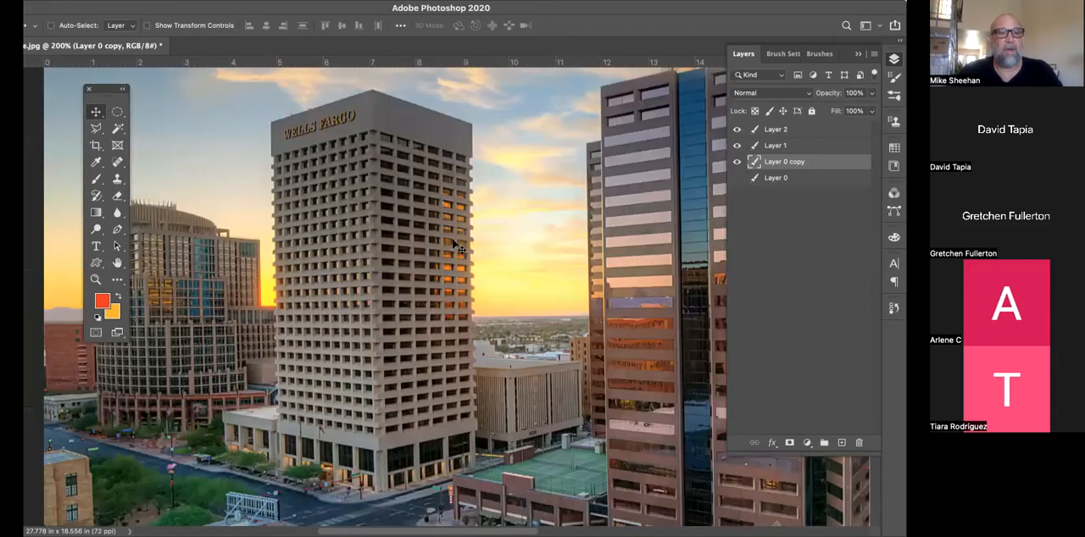
key("super+minus")
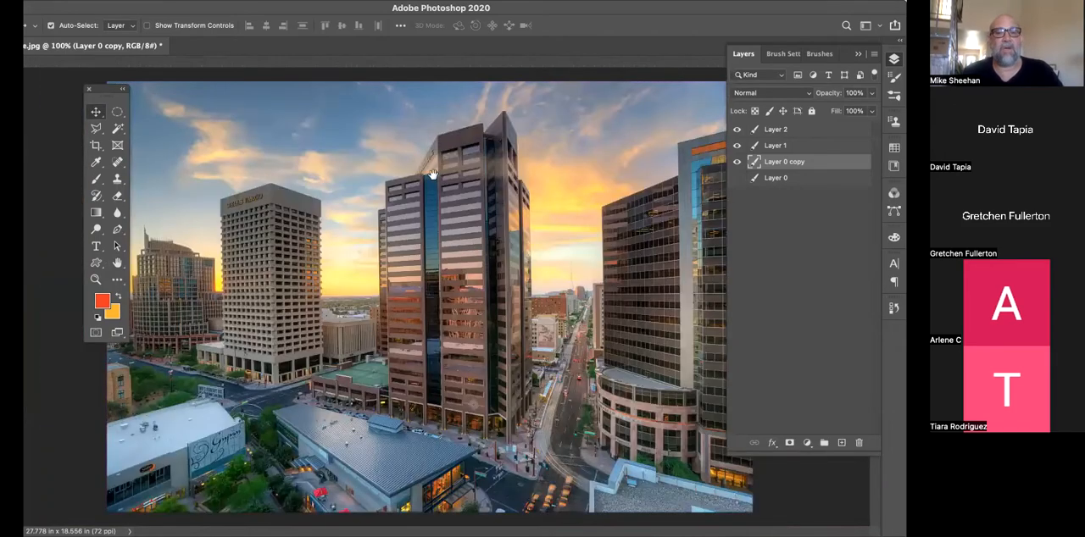
key("super+r")
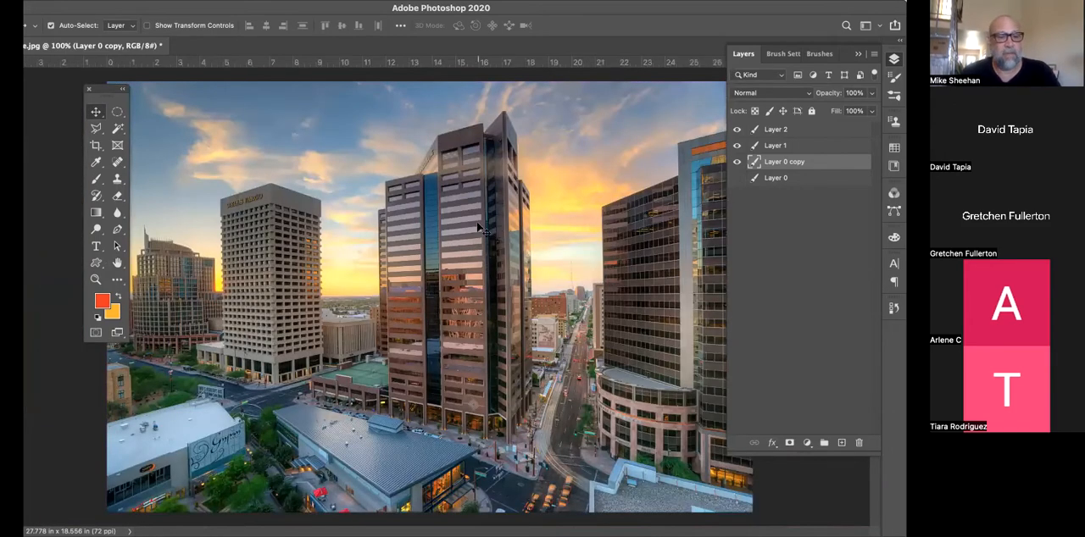
Zoom in on the central tower, pan the view at 200%, and return to 100%
key("super+equal")
key("super+equal")
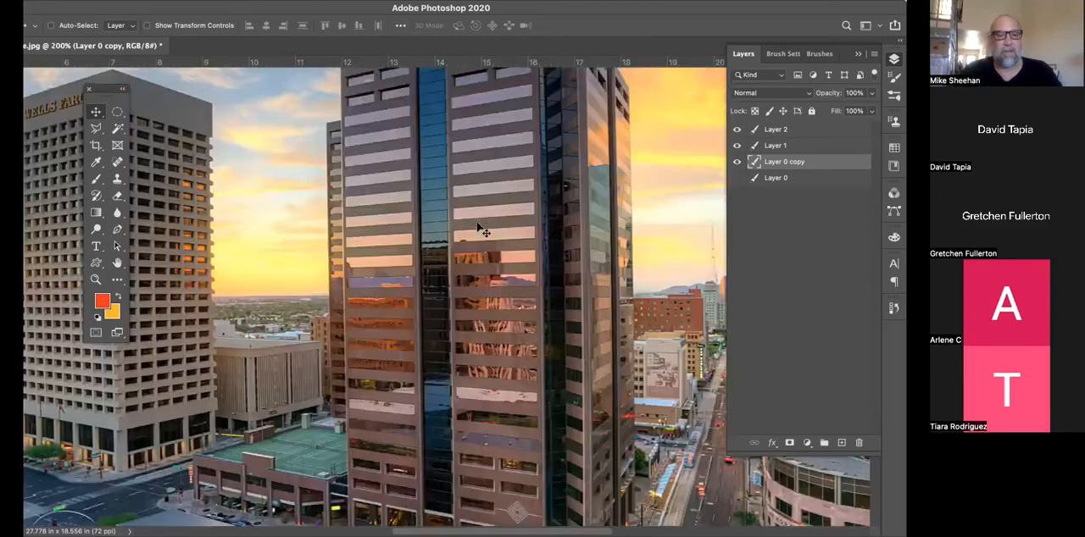
left_click_drag(485, 226, 591, 270)
key("super+minus")
key("super+minus")
key("super+minus")
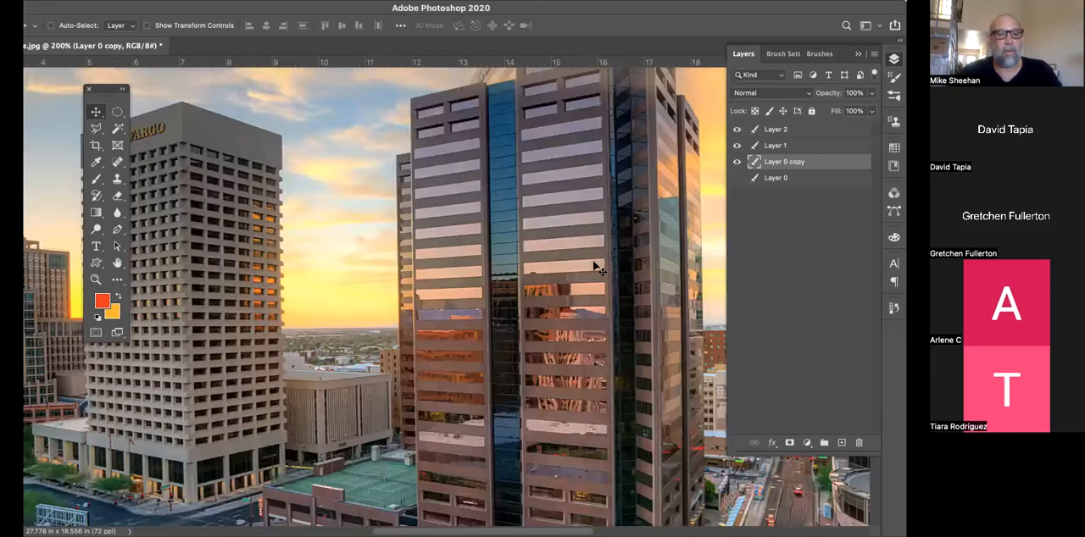
key("super+equal")
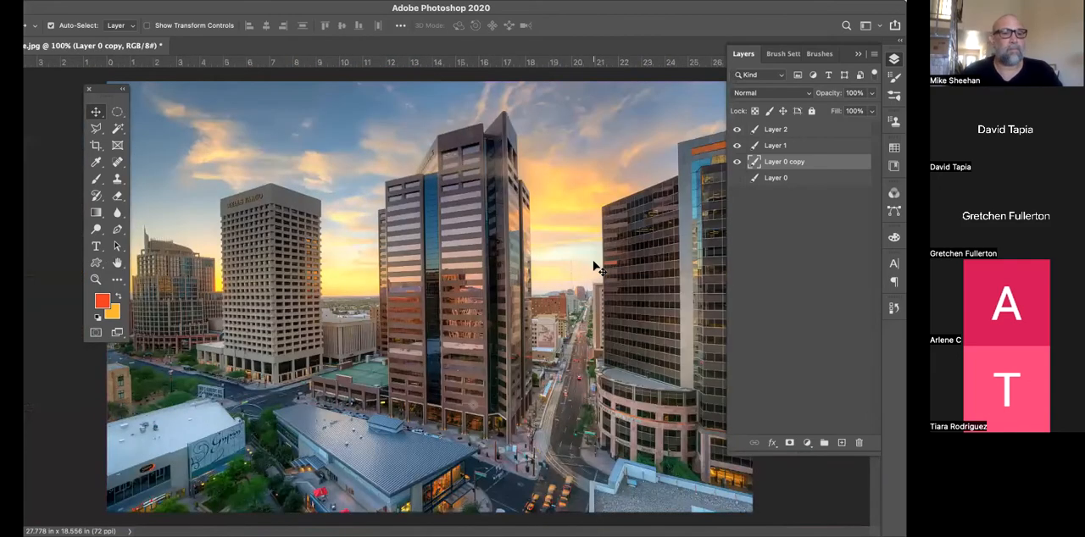
Magnify the central tower's lower windows closely with the Zoom tool, and zoom back out to 600%
left_click(95, 279)
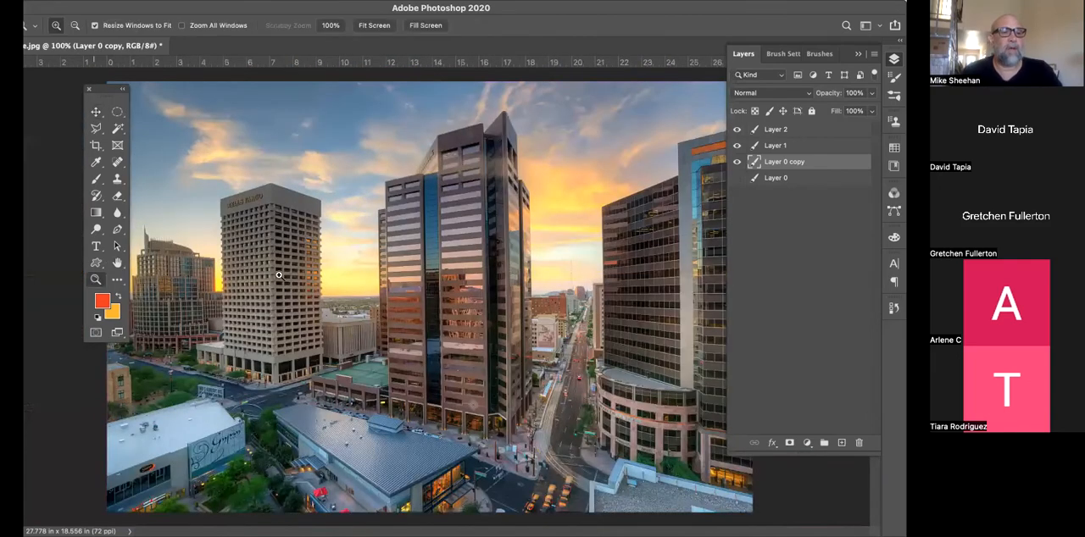
left_click_drag(341, 271, 460, 351)
left_click_drag(392, 299, 222, 190)
left_click_drag(473, 342, 218, 127)
left_click_drag(418, 317, 196, 131)
key("super+minus")
key("super+minus")
key("super+minus")
key("super+minus")
key("super+minus")
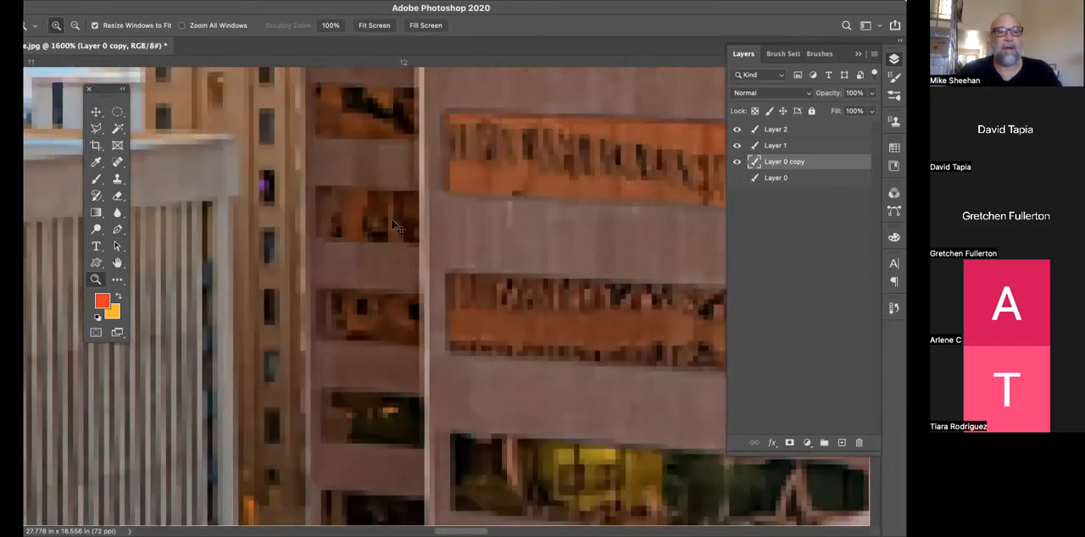
key("super+minus")
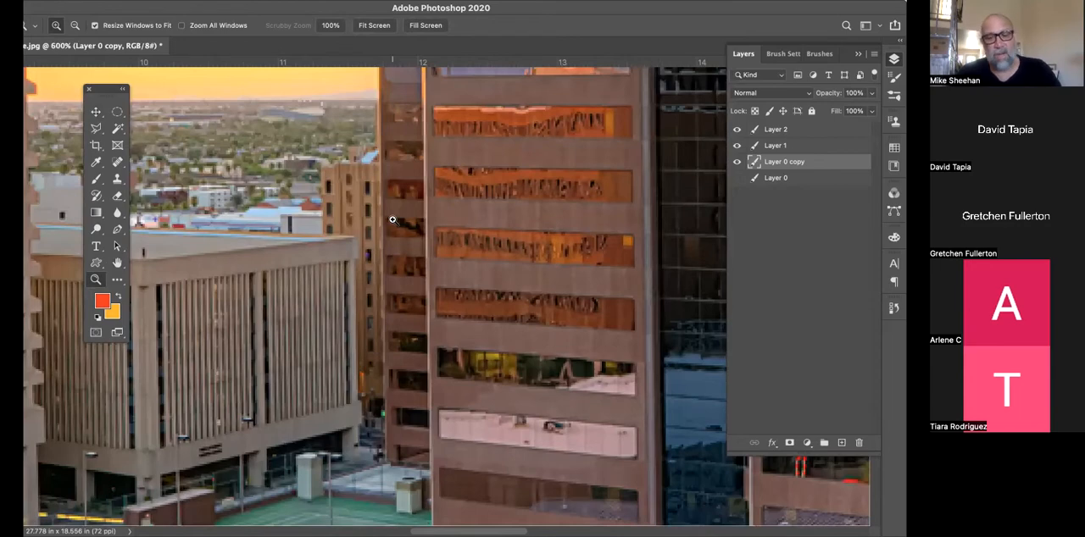
Zoom the cityscape back out to 100% and open the toolbar customization with Edit Toolbar
key("super+minus")
key("super+minus")
key("super+minus")
key("super+minus")
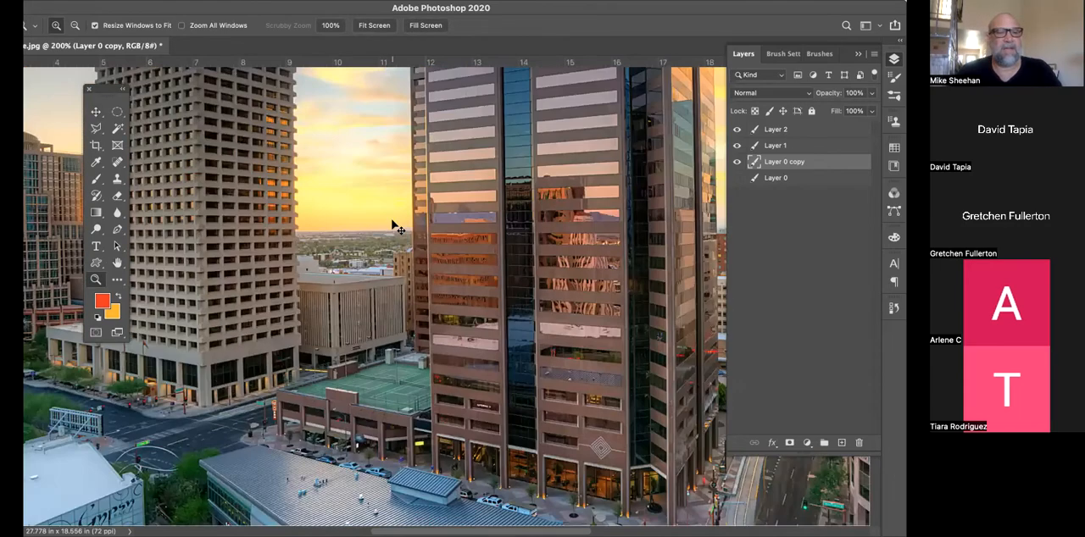
key("super+minus")
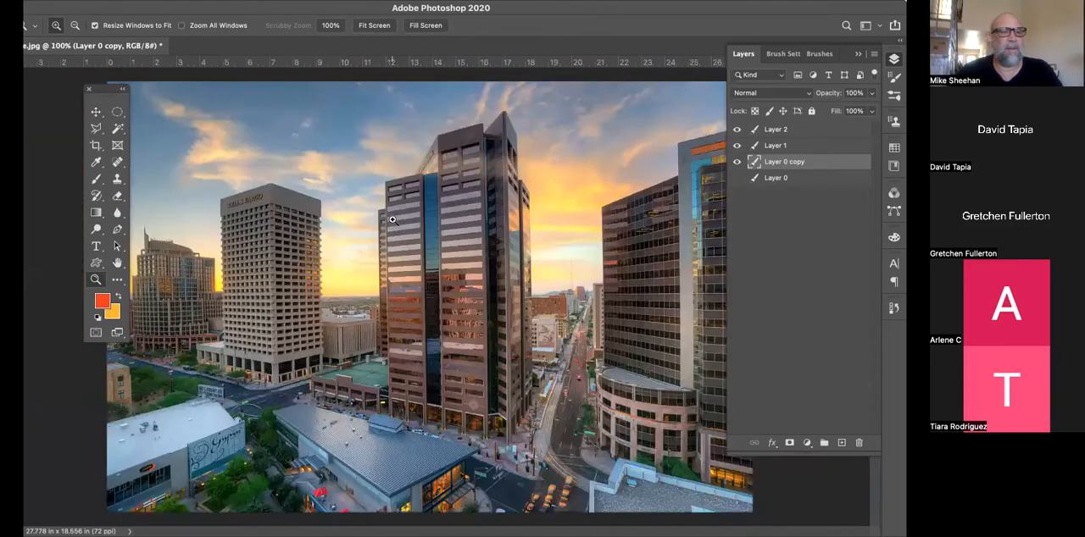
left_click(117, 283)
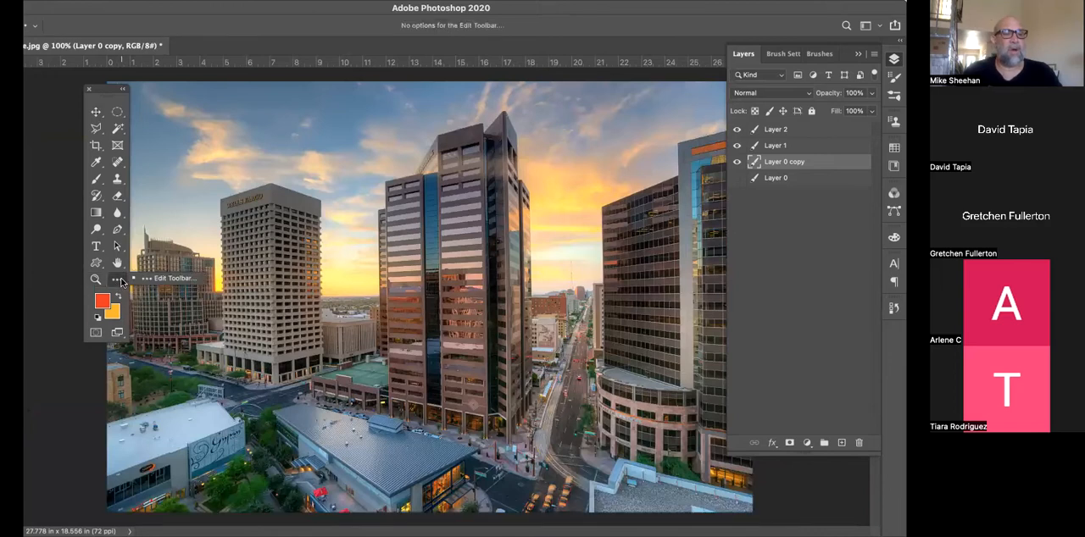
left_click(171, 281)
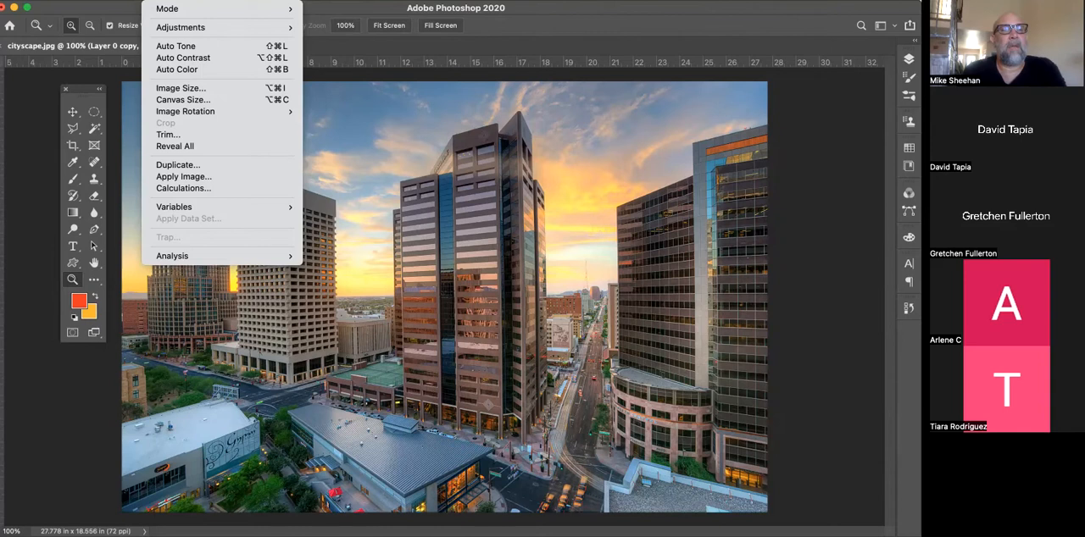
Examine the image mode choices, including RGB Color, CMYK Color and the bits-per-channel options
mouse_move(169, 9)
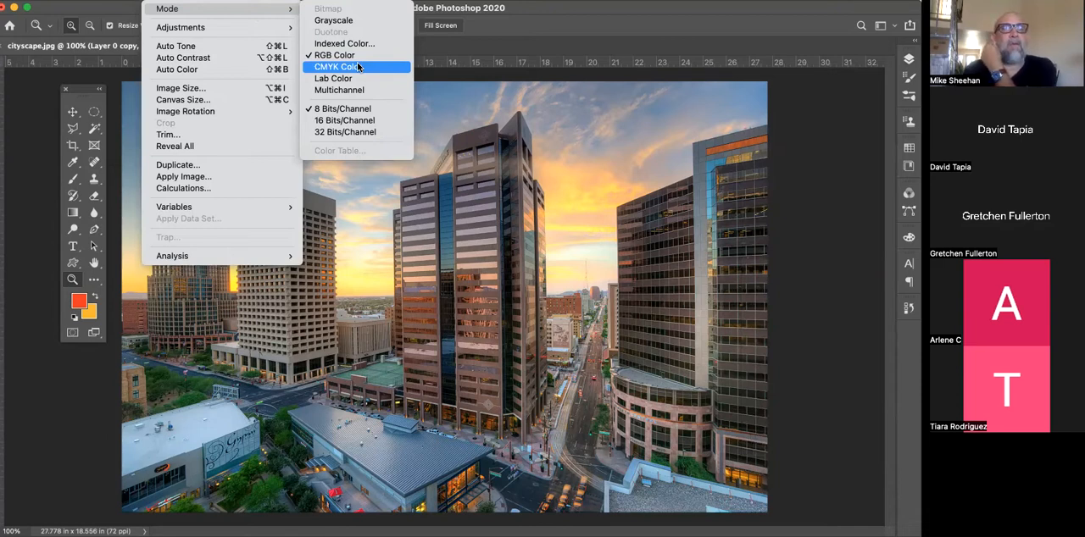
left_click(797, 12)
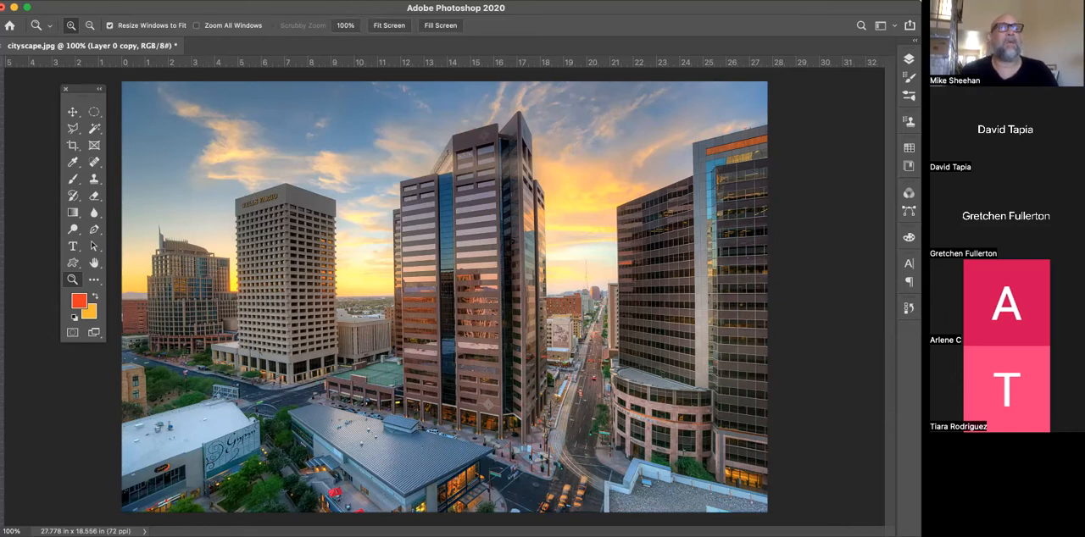
left_click(160, 1)
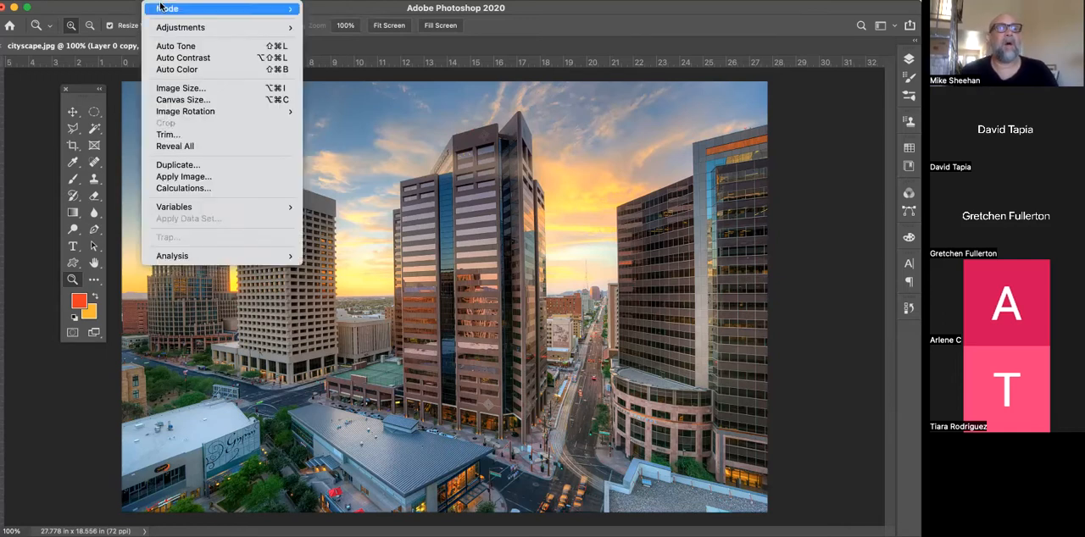
mouse_move(271, 8)
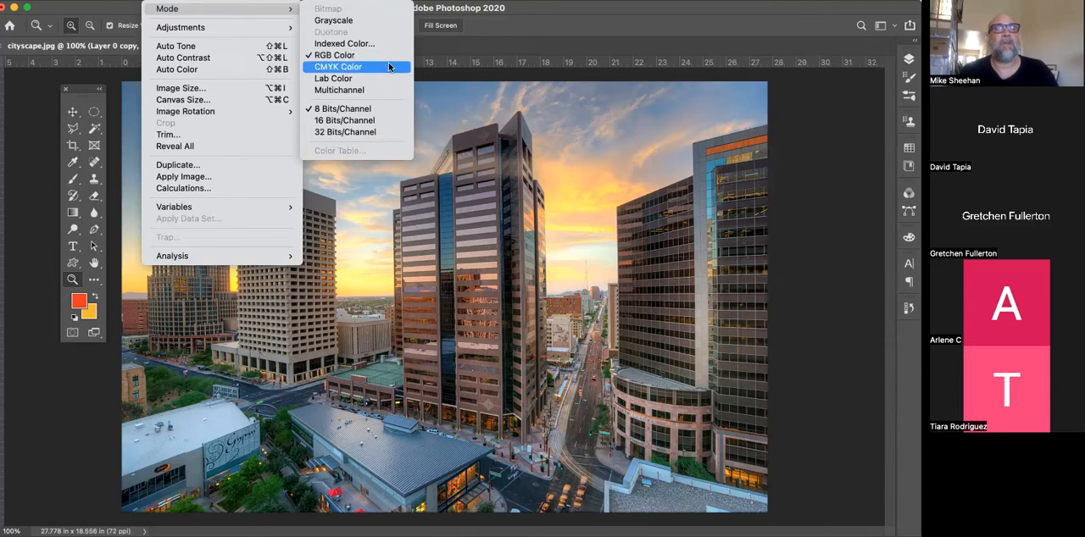
left_click(816, 9)
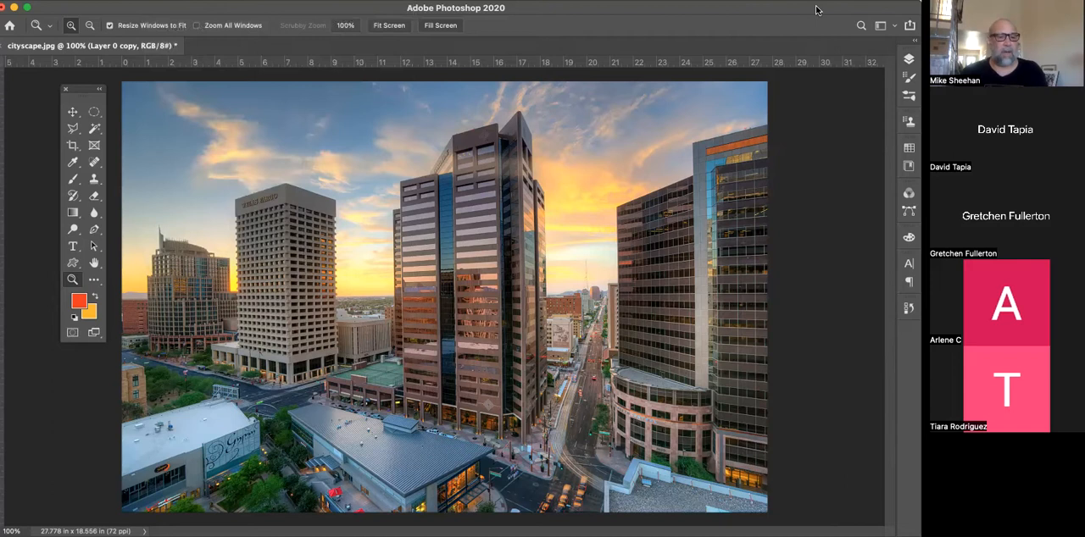
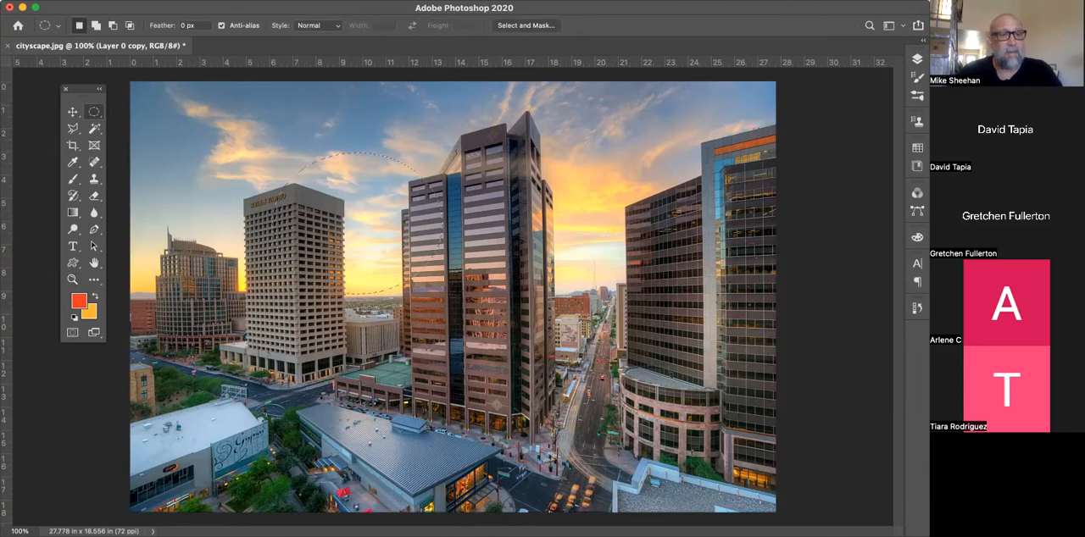
Fill the elliptical selection with the Foreground Color using the Fill command, and undo the fill
left_click(123, 1)
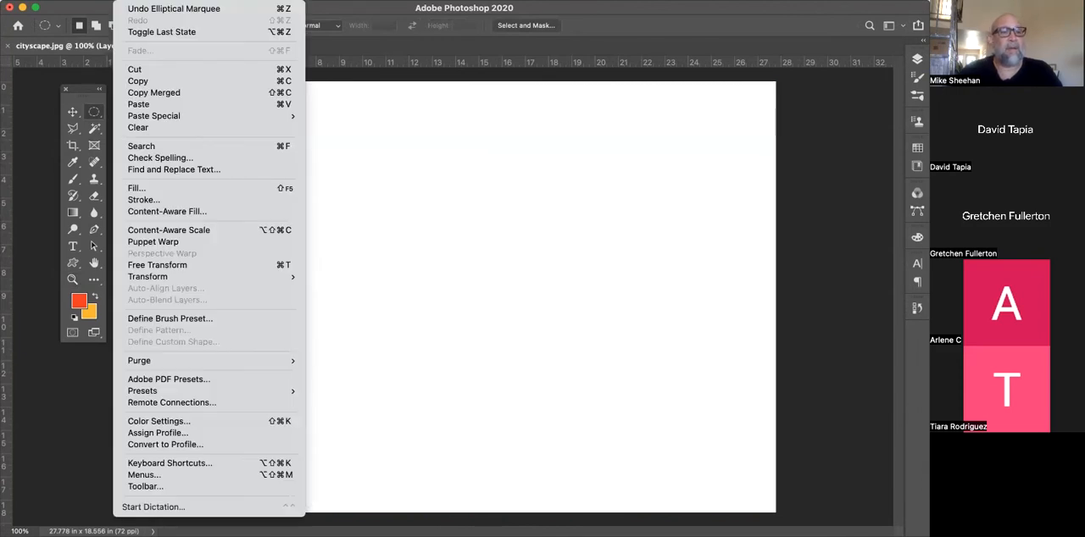
left_click(148, 192)
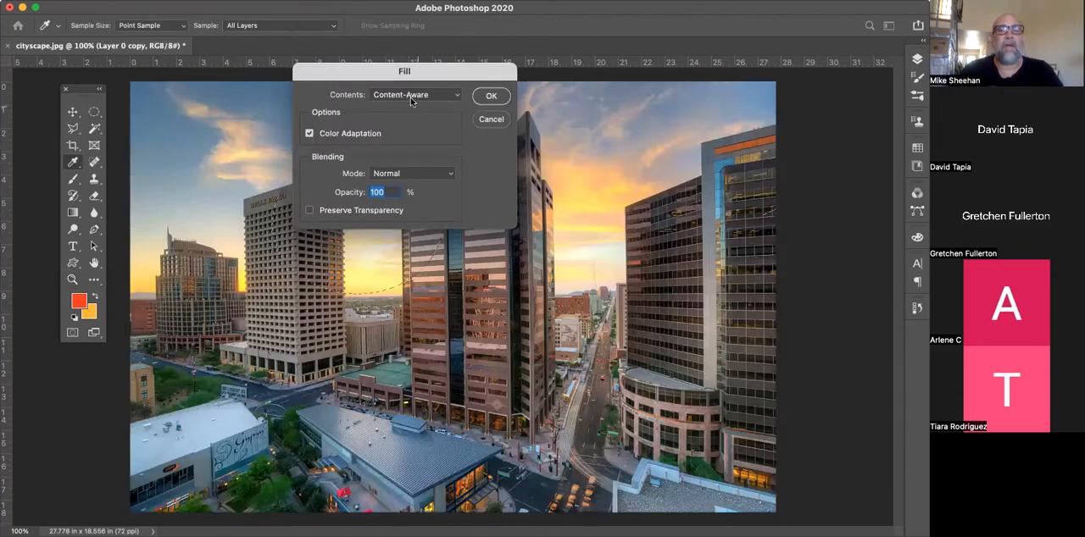
left_click(412, 96)
left_click(382, 45)
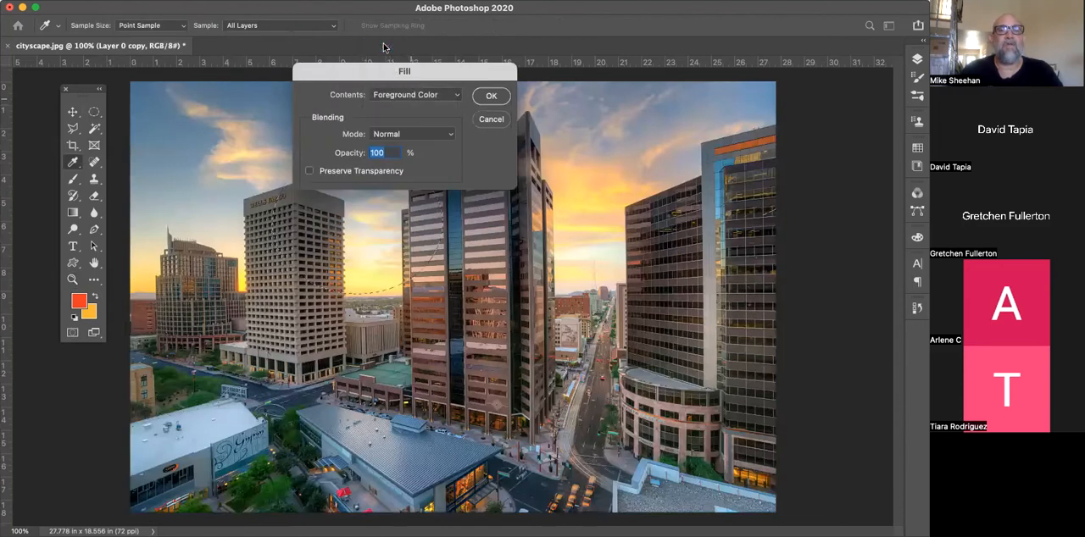
left_click(411, 94)
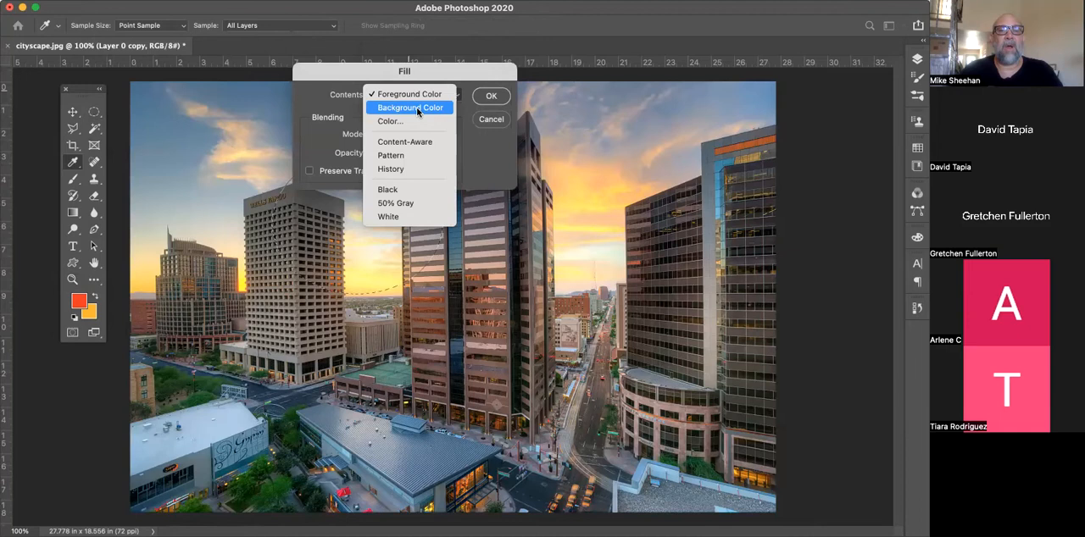
left_click(410, 95)
left_click(488, 98)
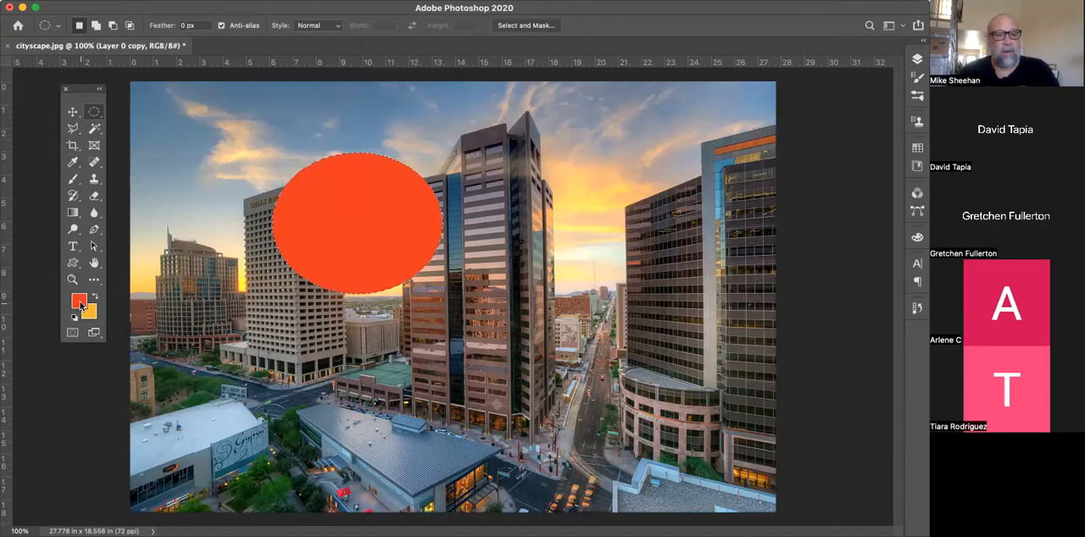
key("super+z")
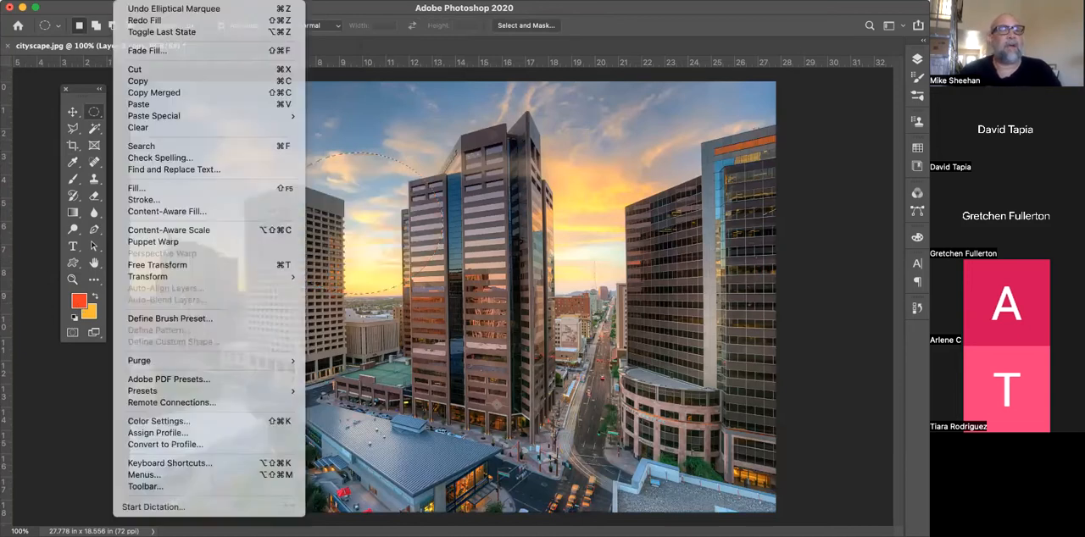
Fill the elliptical selection with the Background Color using the Fill command, and undo the fill
left_click(129, 0)
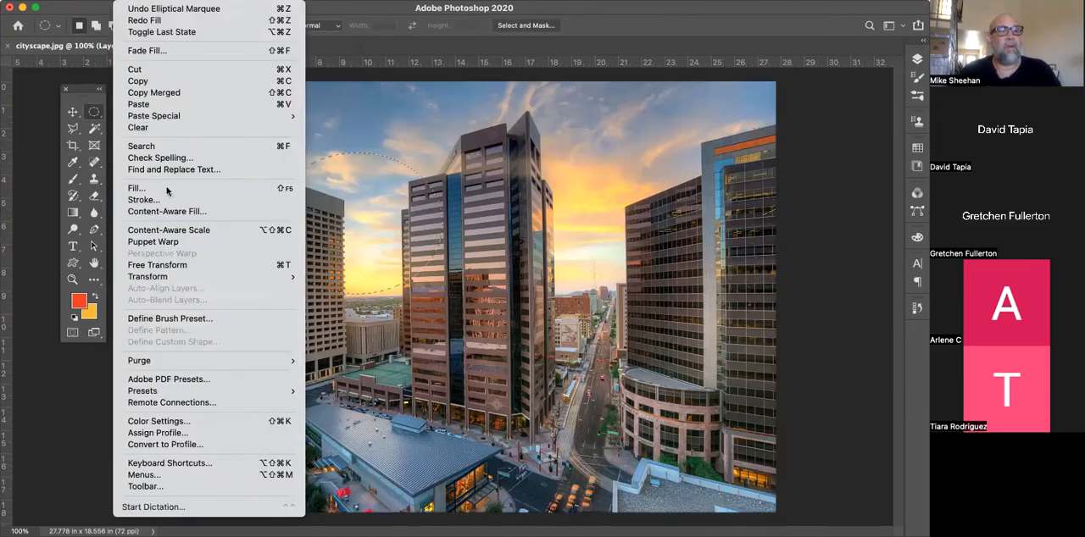
left_click(166, 188)
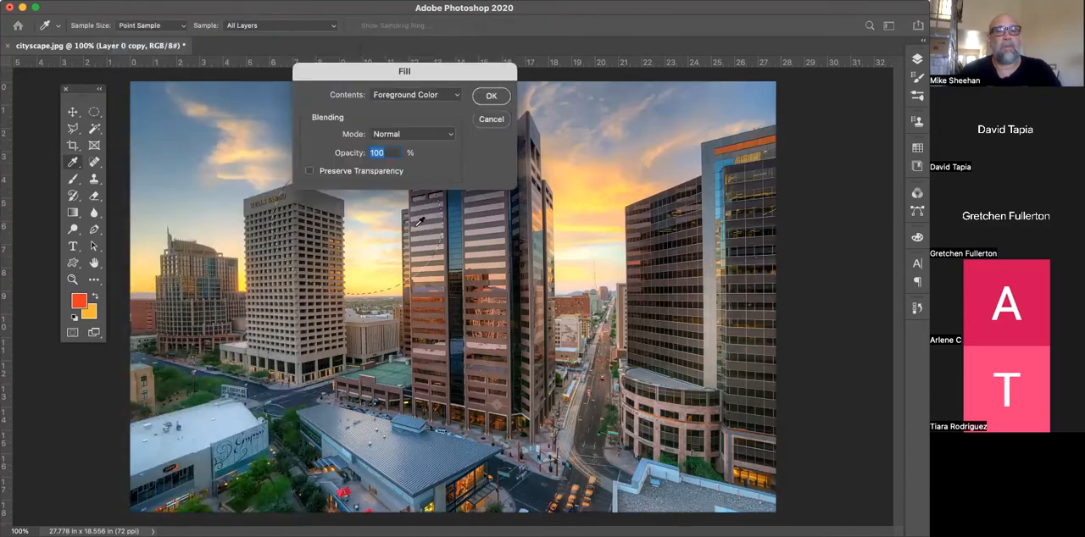
left_click(409, 95)
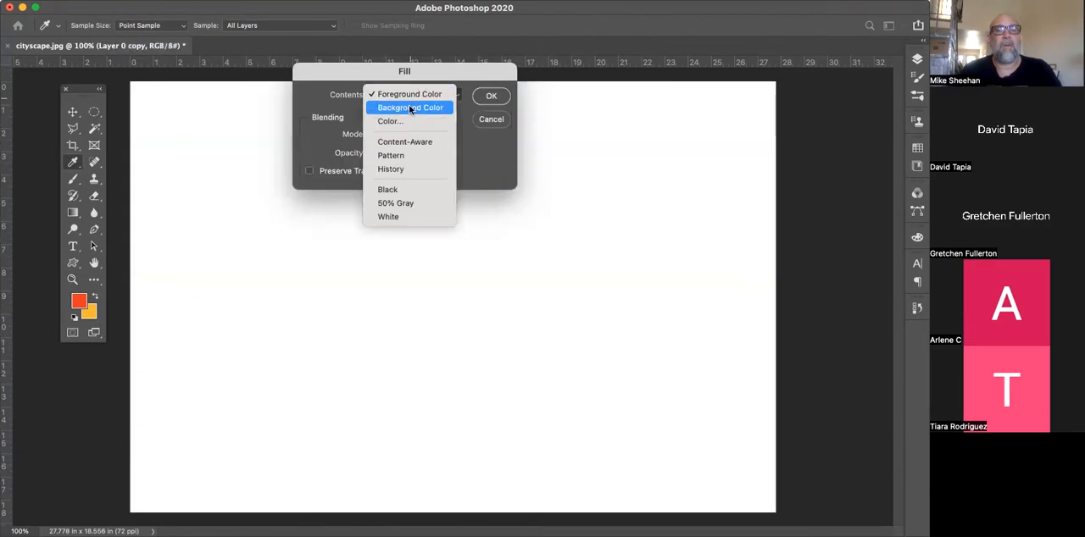
left_click(411, 106)
left_click(492, 97)
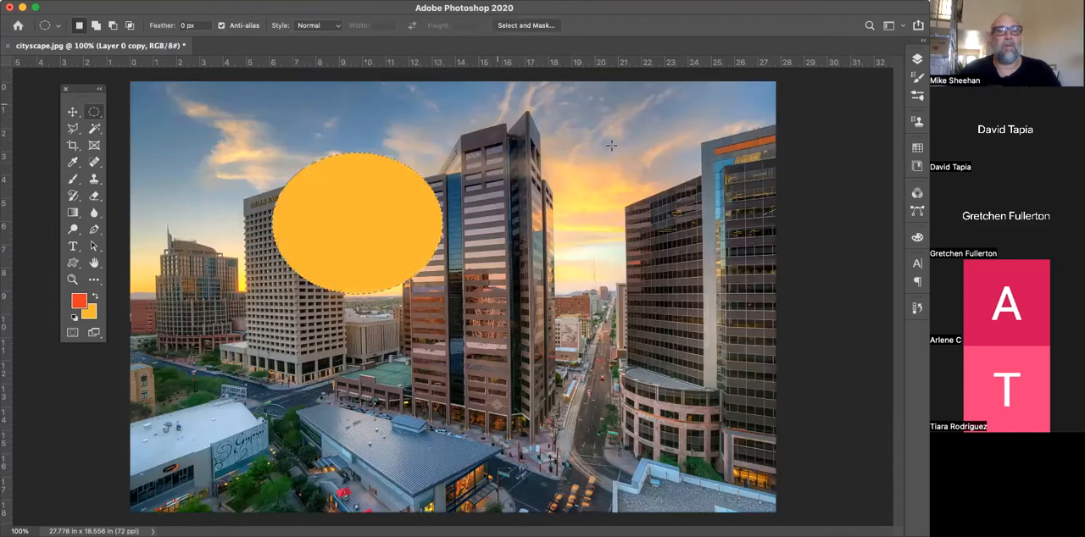
key("super+d")
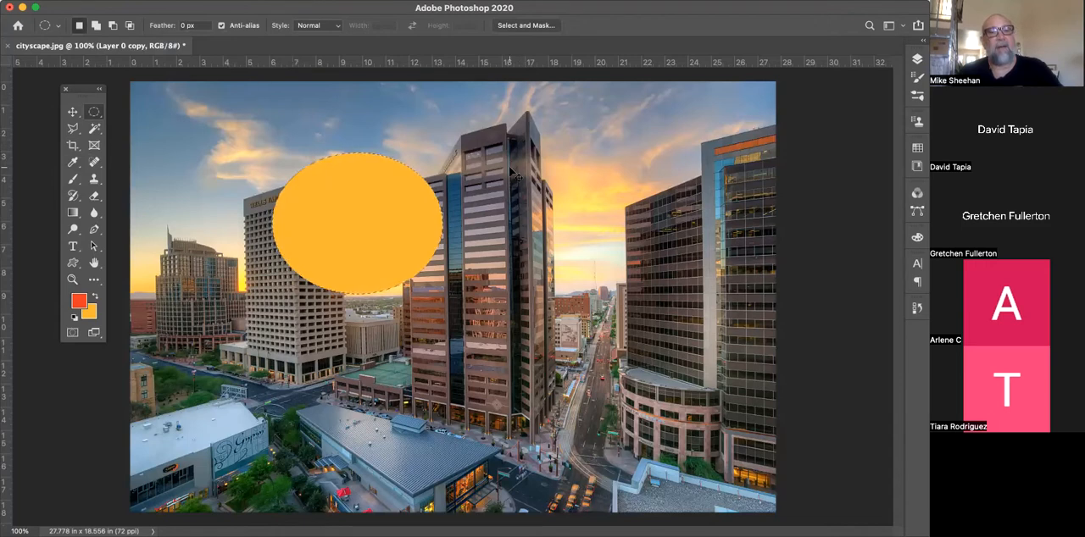
key("super+z")
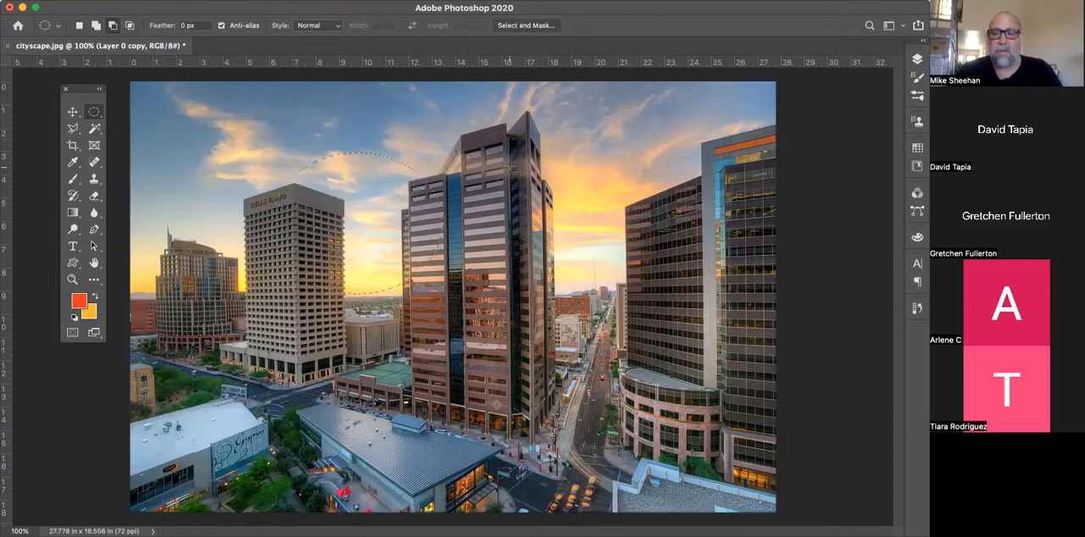
Fill the ellipse directly with the foreground and then the background color, and undo both fills and the selection
key("alt+BackSpace")
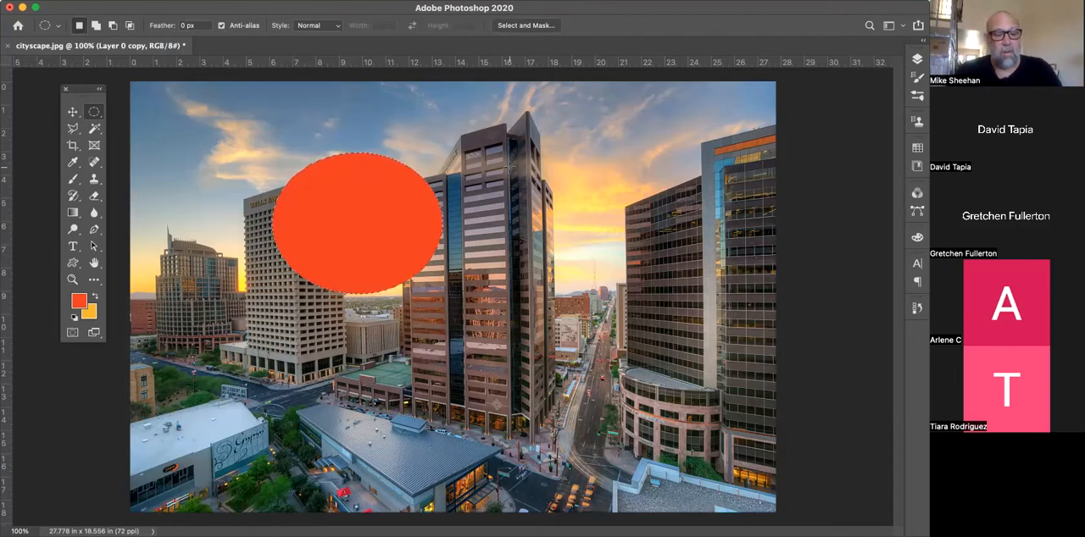
key("super+BackSpace")
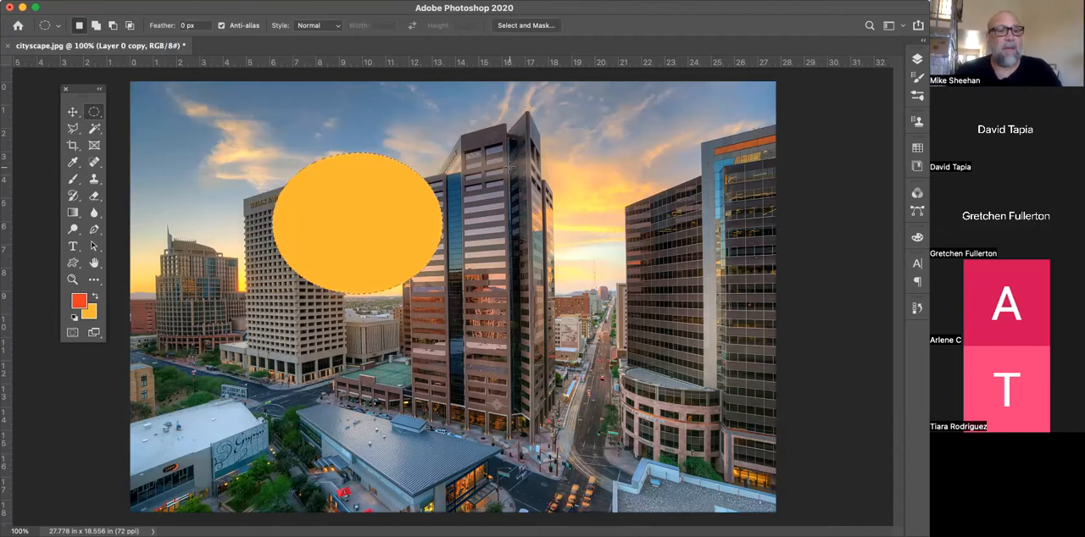
key("super+z")
key("super+z")
key("super+z")
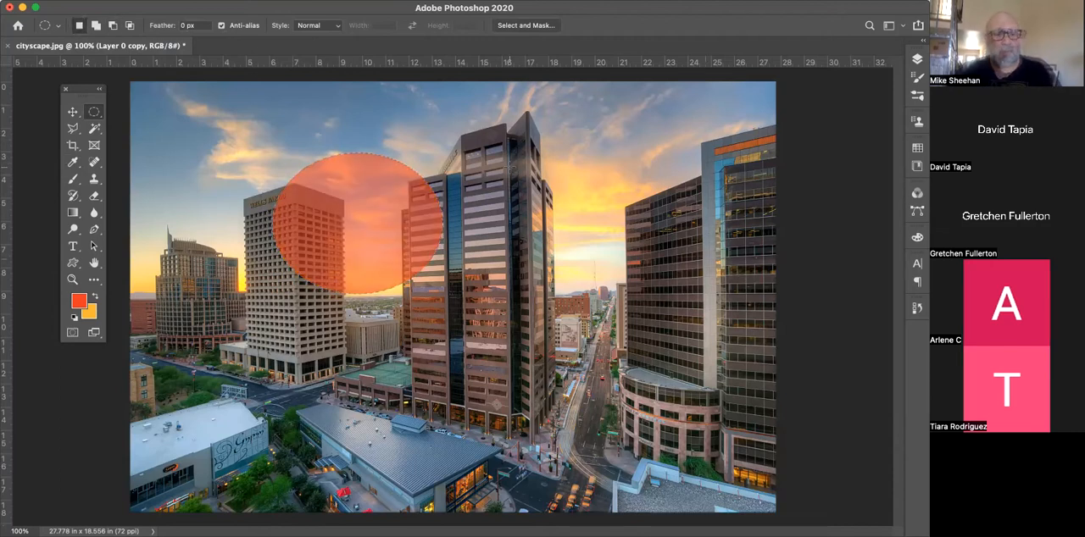
Paint translucent orange Brush strokes at 33% opacity across the sky and the towers, and undo the painting
left_click(73, 179)
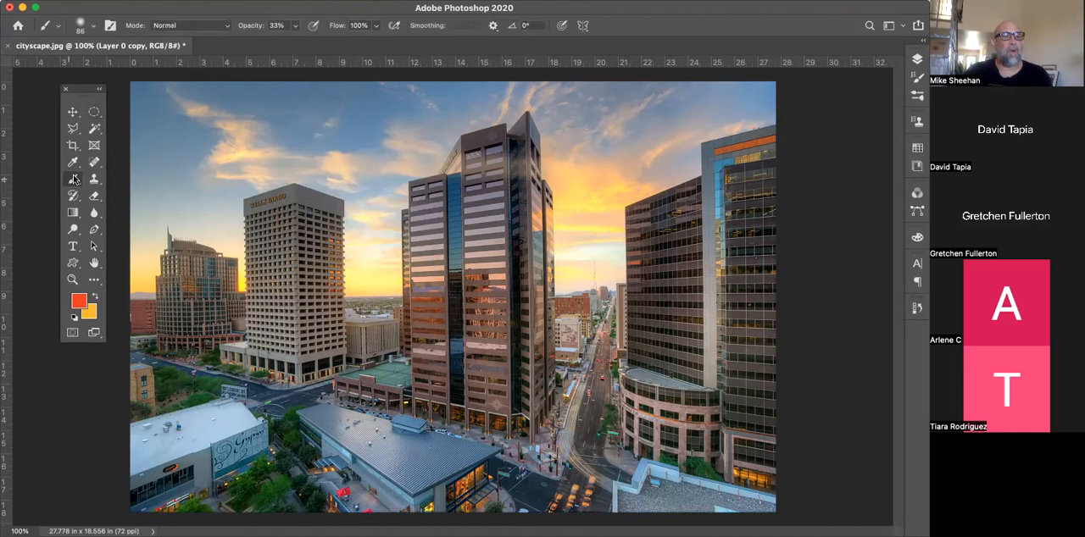
left_click_drag(189, 172, 417, 170)
left_click_drag(398, 301, 819, 282)
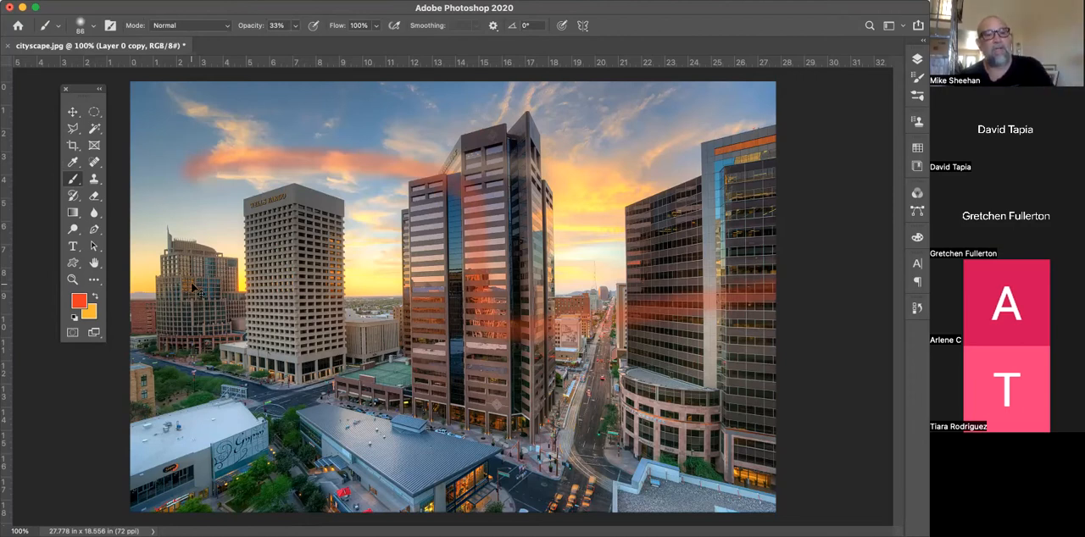
key("super+z")
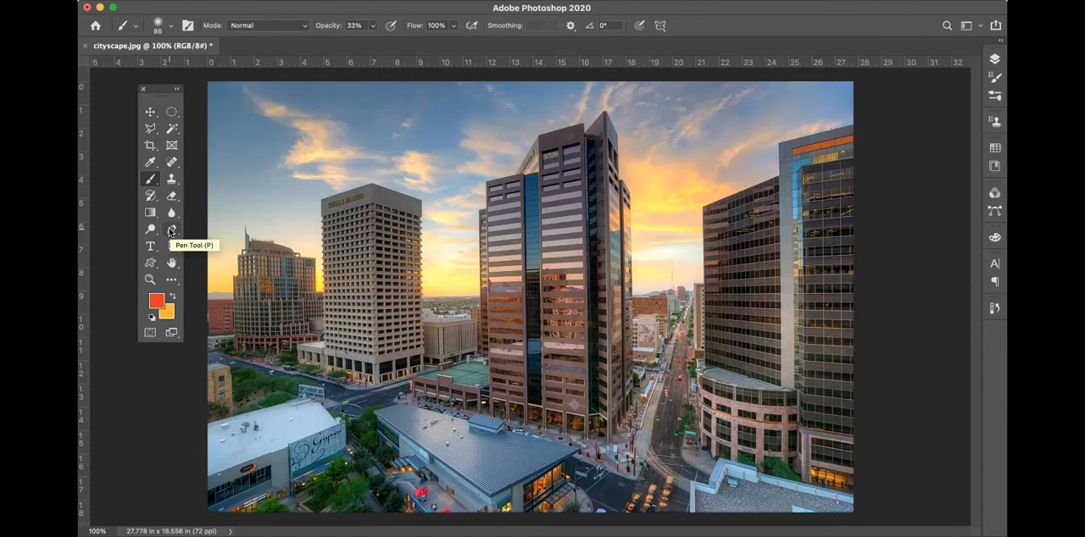
Show the layers, unlock the Background layer and rename it ori
left_click(171, 180)
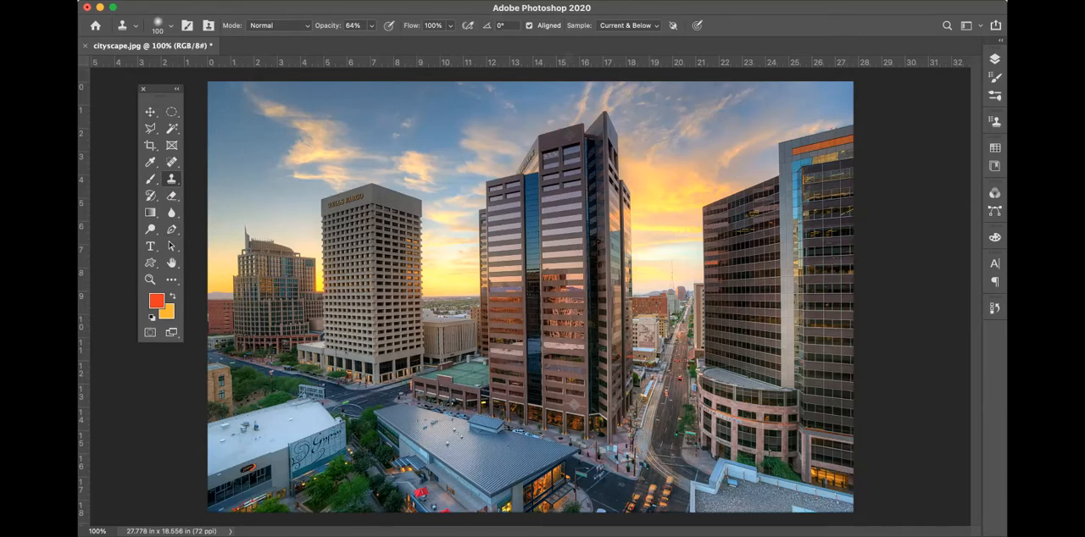
left_click(995, 60)
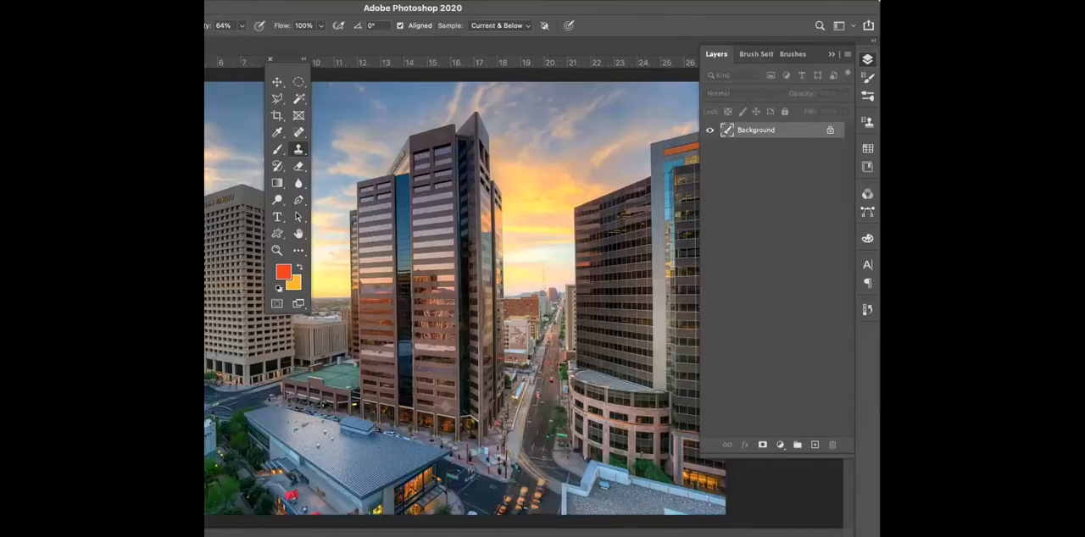
left_click(828, 131)
double_click(751, 129)
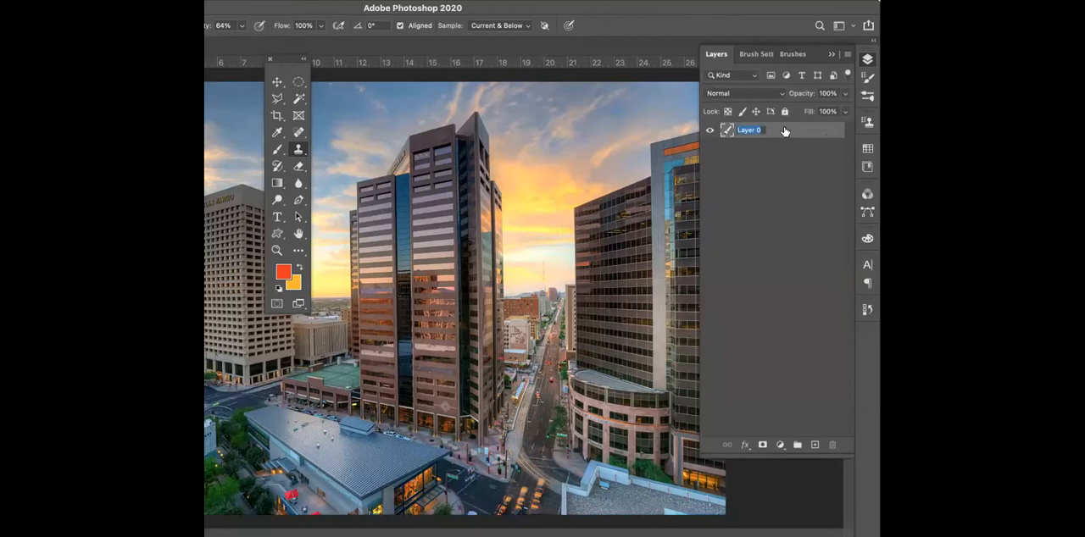
type("ori")
left_click(753, 254)
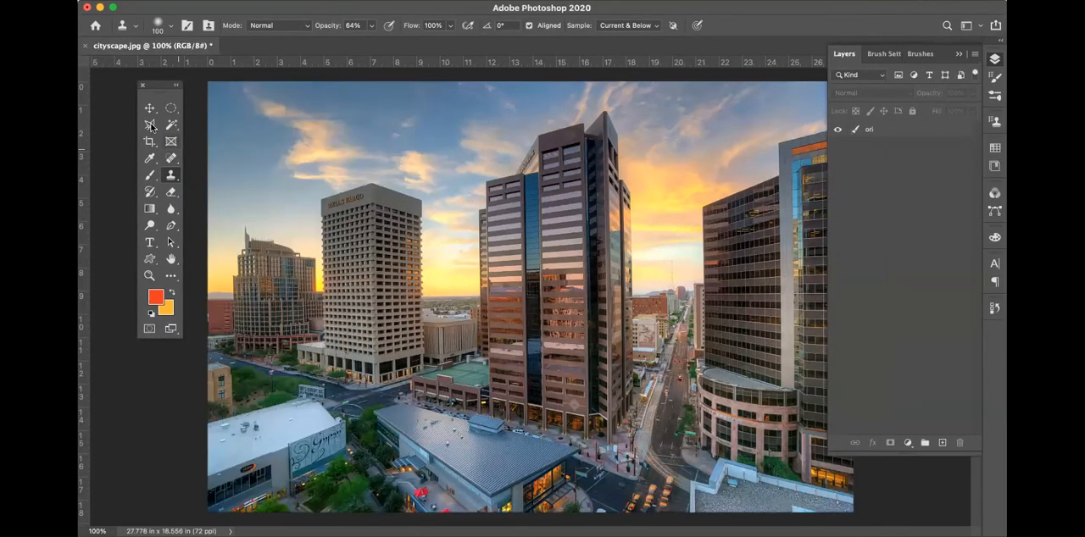
Outline the Wells Fargo tower with the Polygonal Lasso, starting along its roofline, to copy the building
left_click(234, 85)
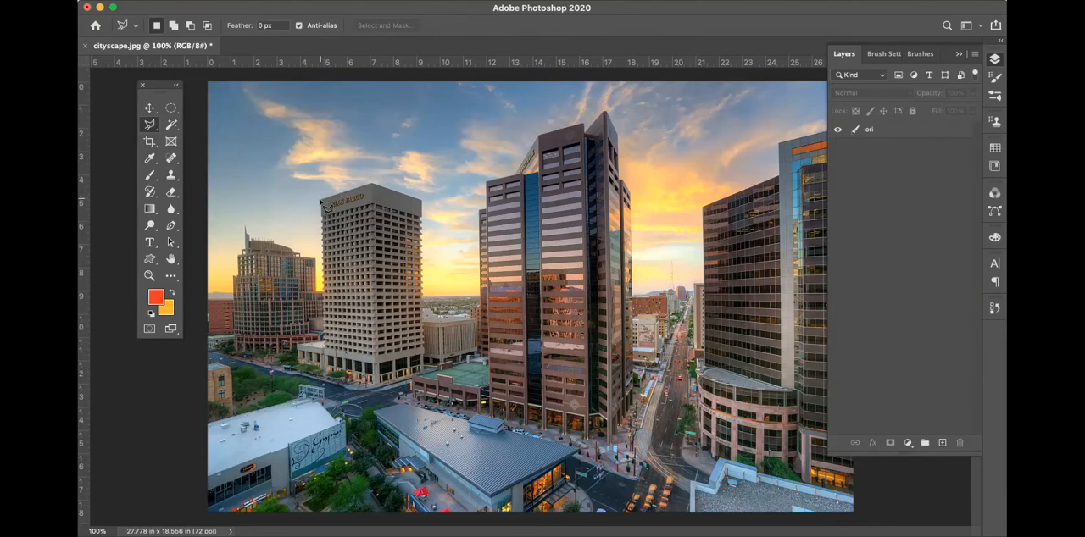
left_click(321, 201)
left_click(372, 183)
left_click(422, 204)
left_click(204, 0)
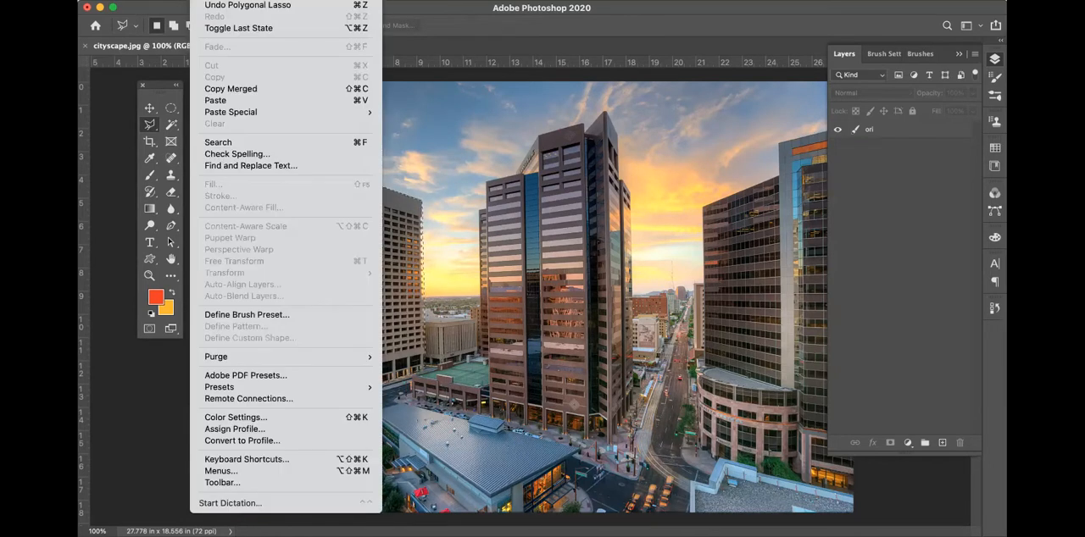
key("Escape")
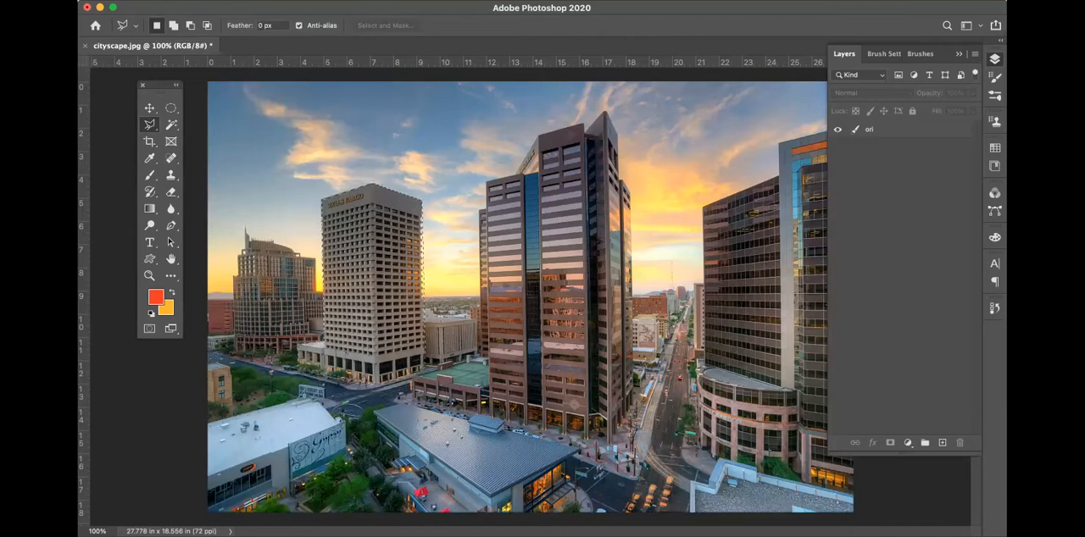
Paste the copied tower as Pixels and move it in front of the tall central tower
key("super+v")
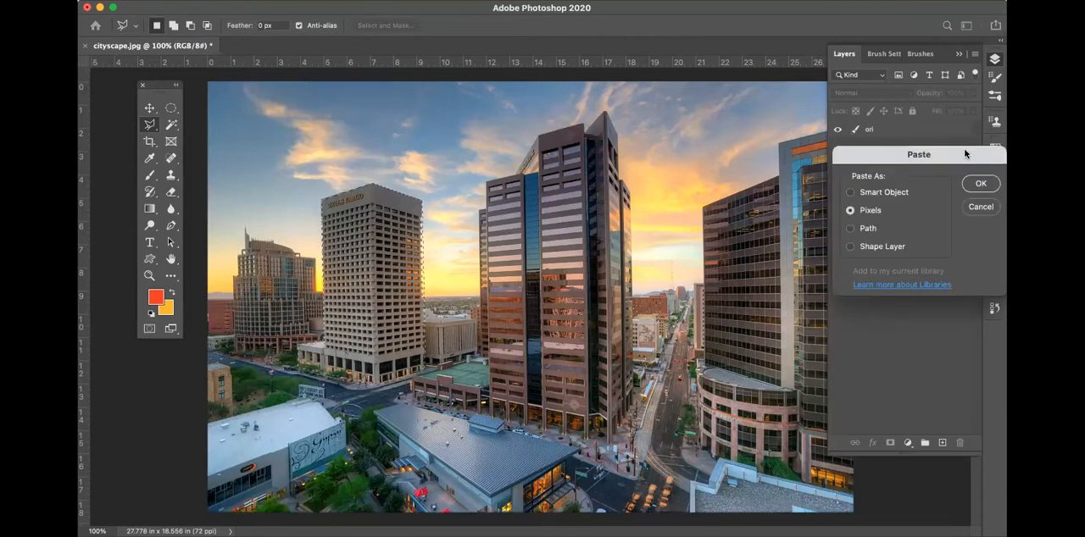
left_click_drag(965, 154, 348, 132)
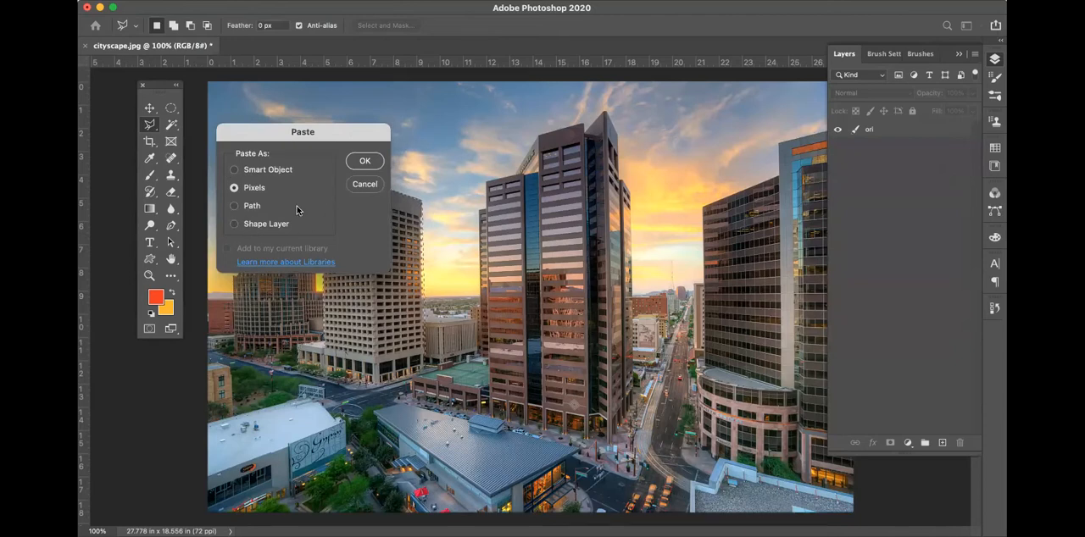
left_click(365, 161)
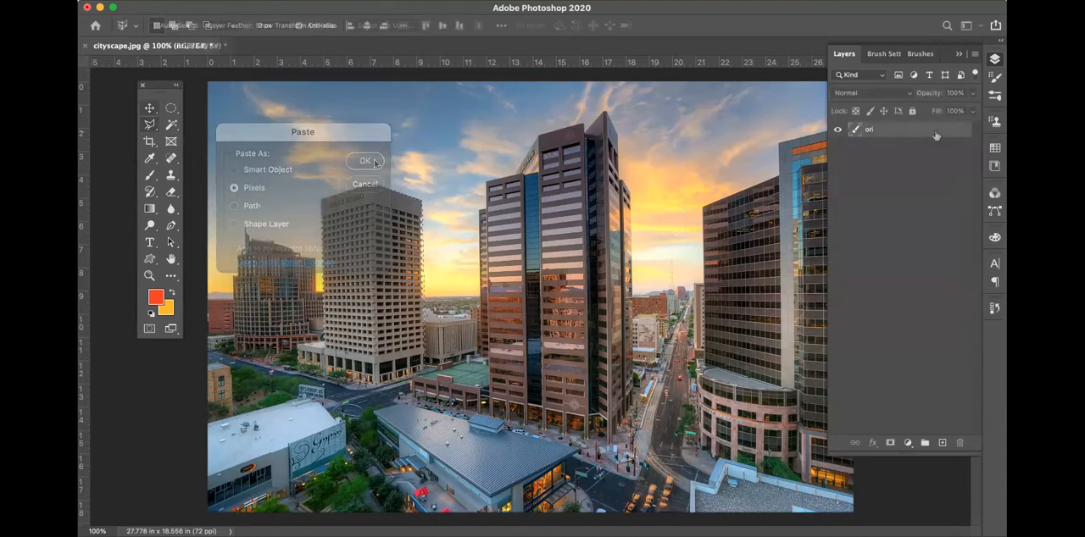
left_click_drag(427, 241, 552, 210)
left_click_drag(387, 217, 408, 153)
left_click_drag(406, 186, 568, 257)
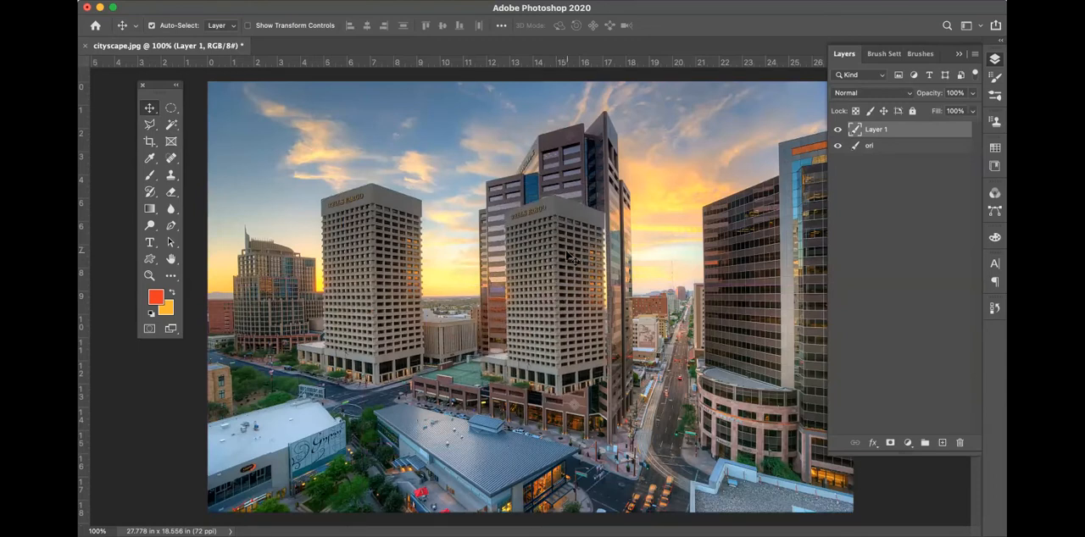
Use the Move tool's Auto-Select to pick the ori layer and the pasted tower on the canvas, and delete the pasted tower
left_click_drag(182, 10, 206, 35)
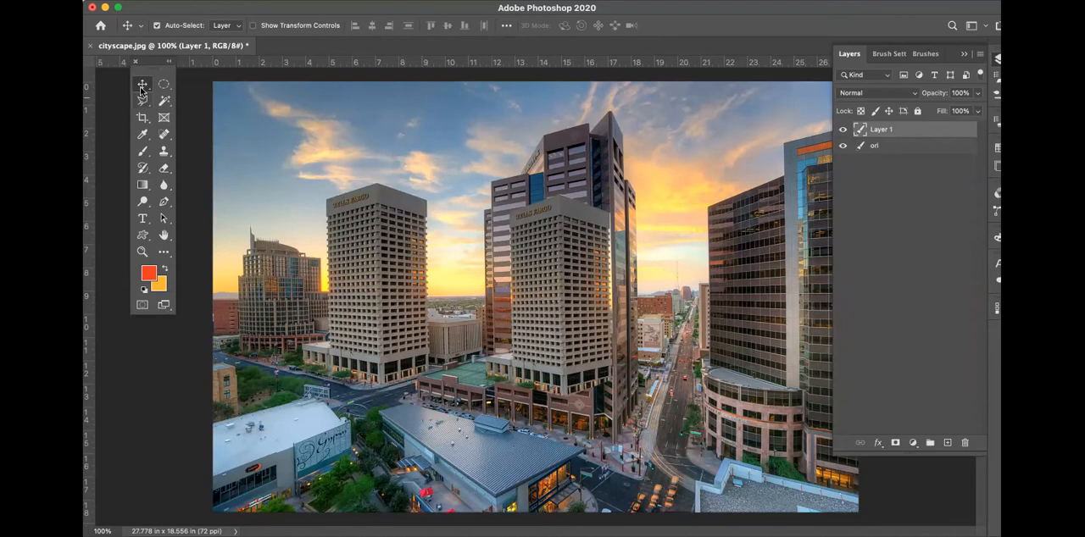
left_click(156, 26)
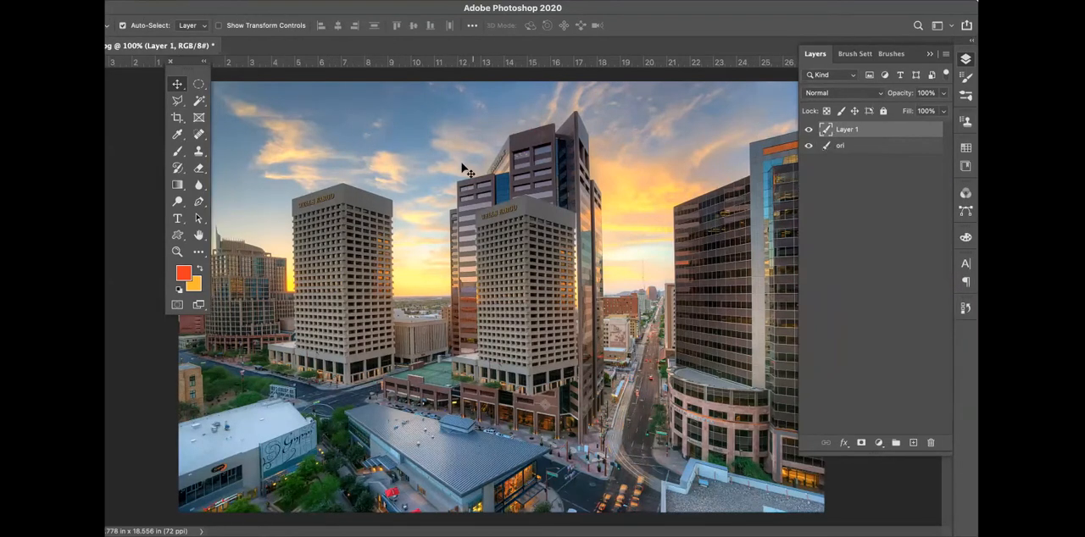
left_click(338, 128)
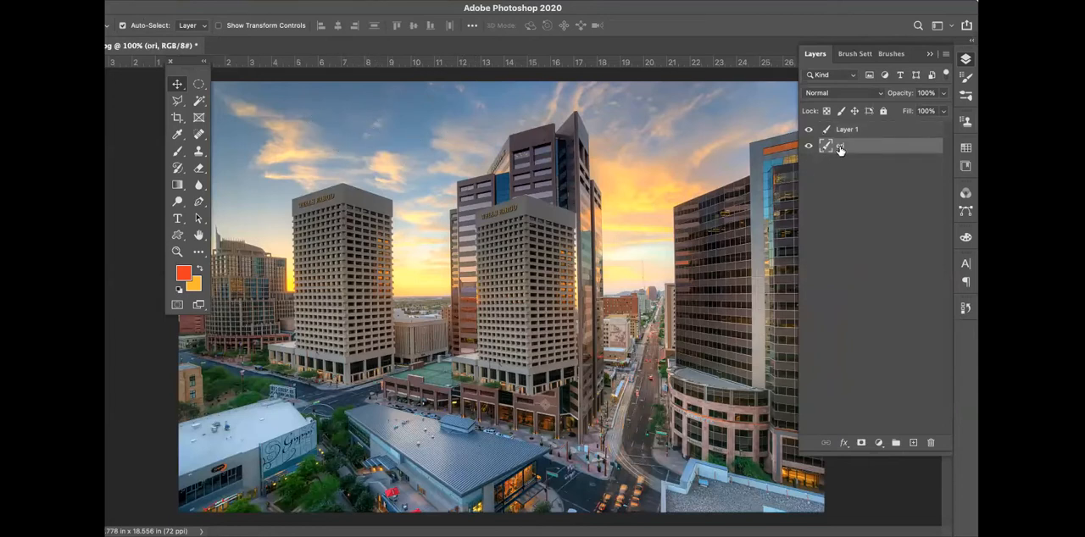
left_click(514, 228)
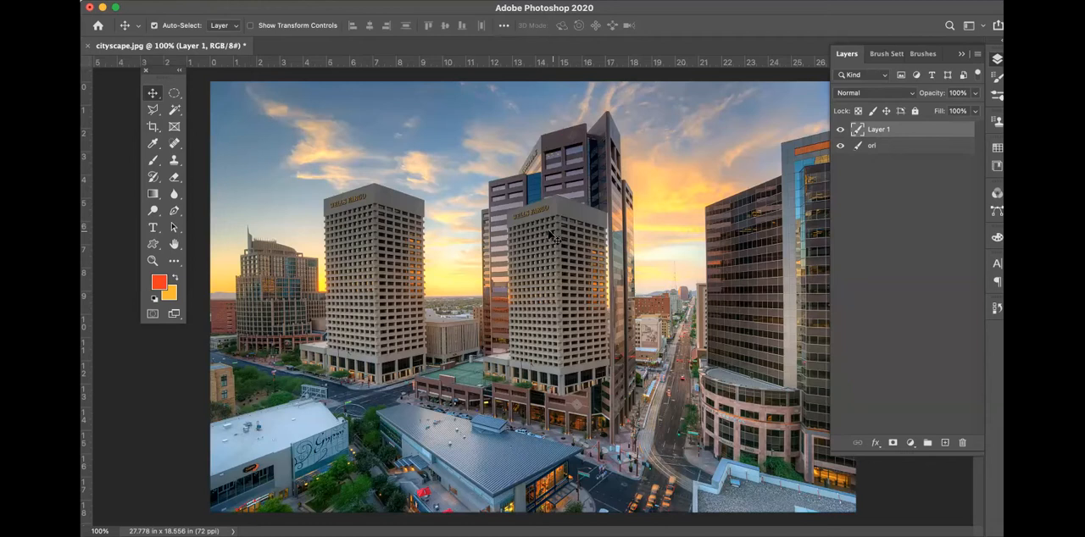
key("Delete")
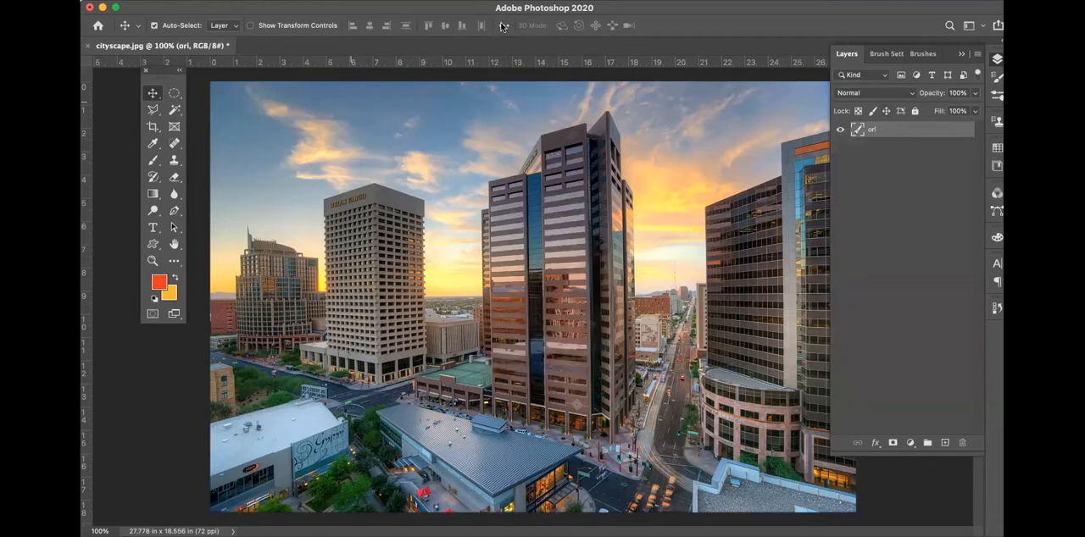
left_click(854, 13)
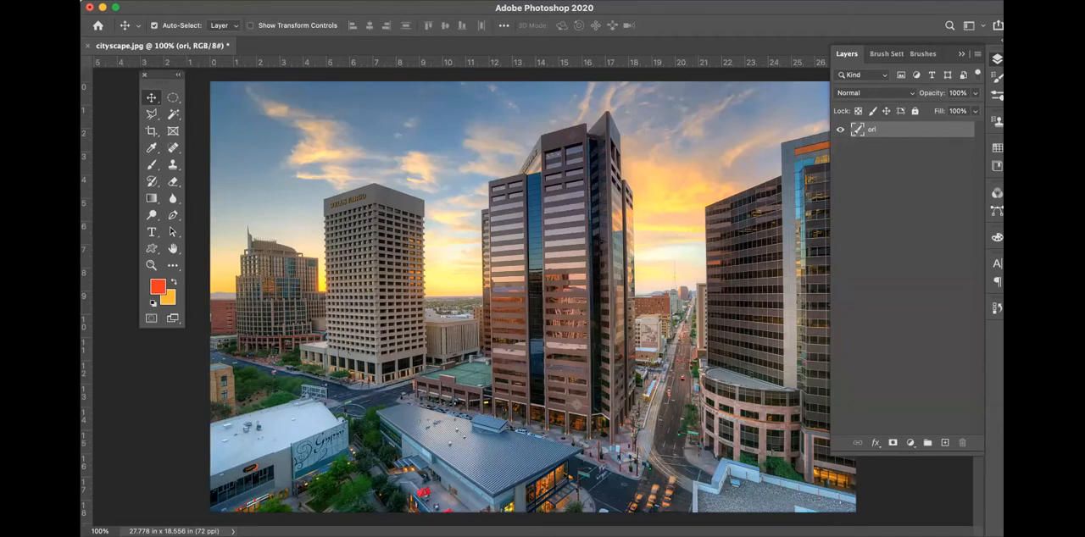
Cut the Wells Fargo tower out of the ori layer and paste it onto its own new layer
left_click(468, 0)
key("Escape")
key("ctrl+j")
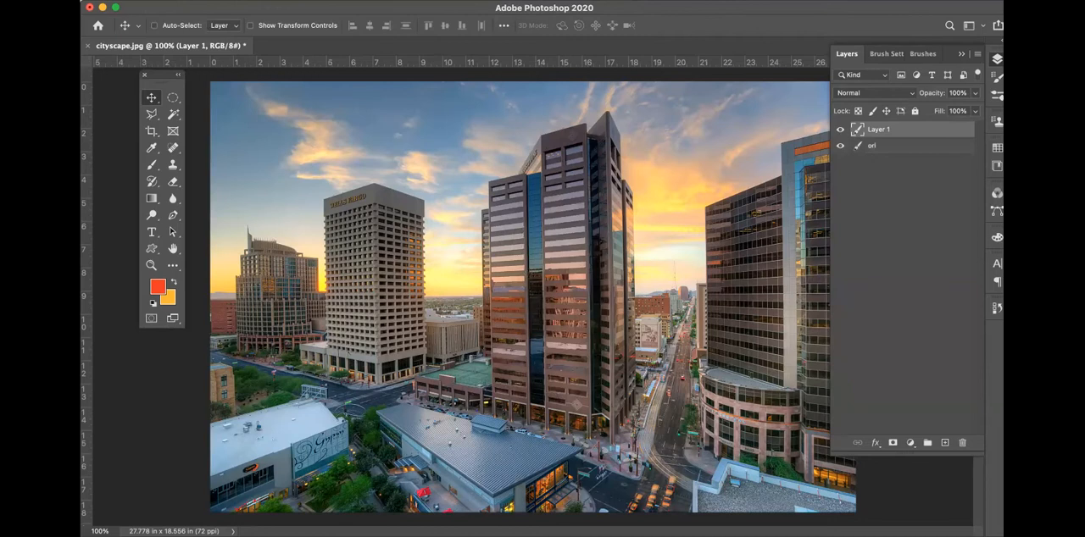
key("BackSpace")
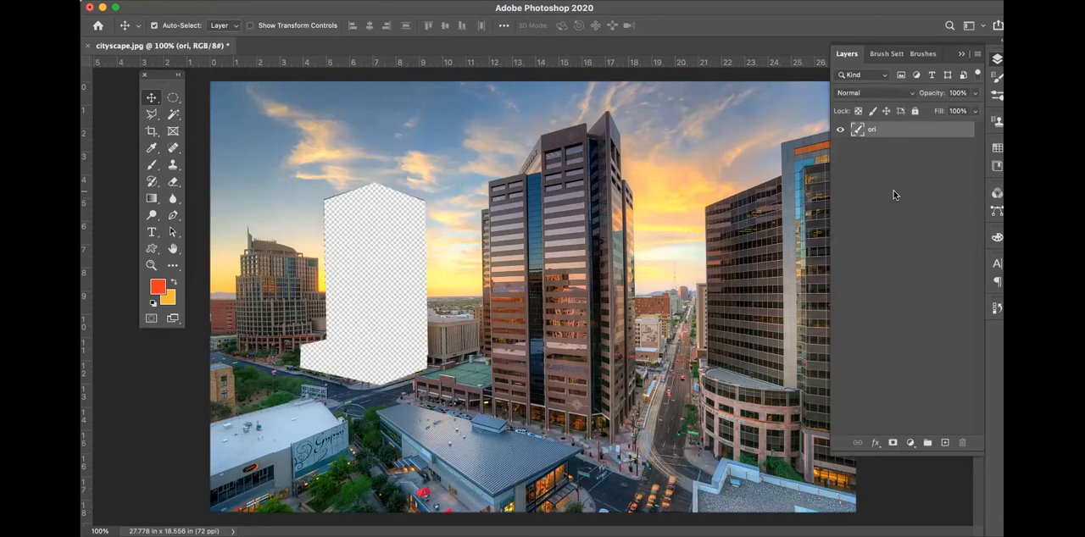
key("super+v")
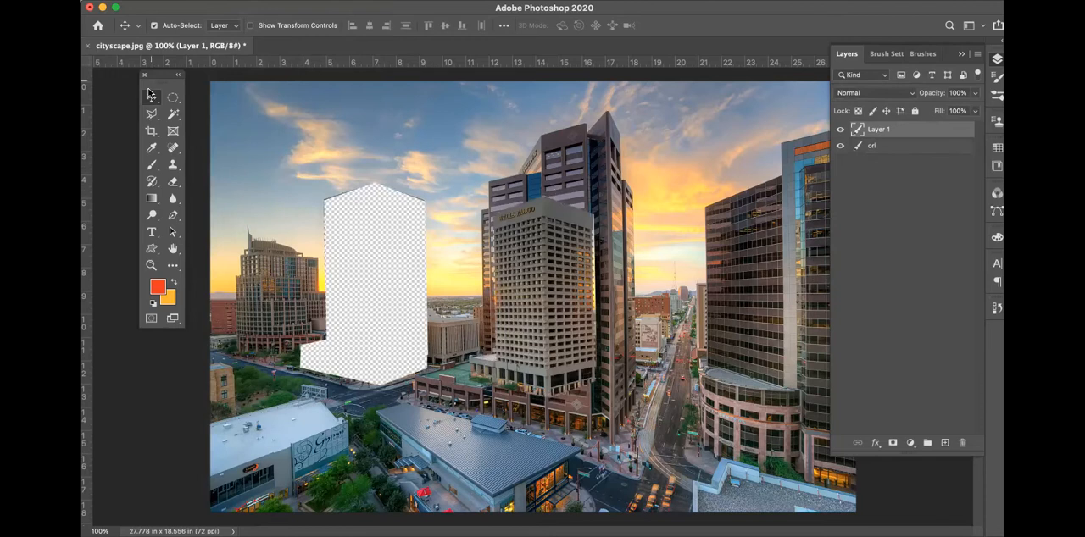
Move the pasted tower over the street between the central tower and the dark building, and reselect Layer 1
left_click_drag(530, 227, 510, 179)
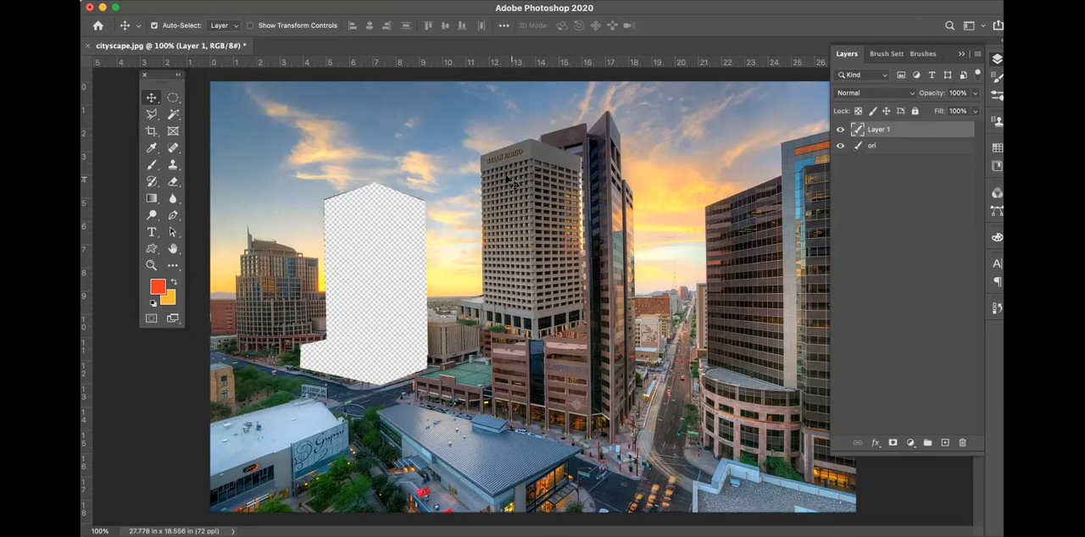
left_click_drag(531, 180, 647, 222)
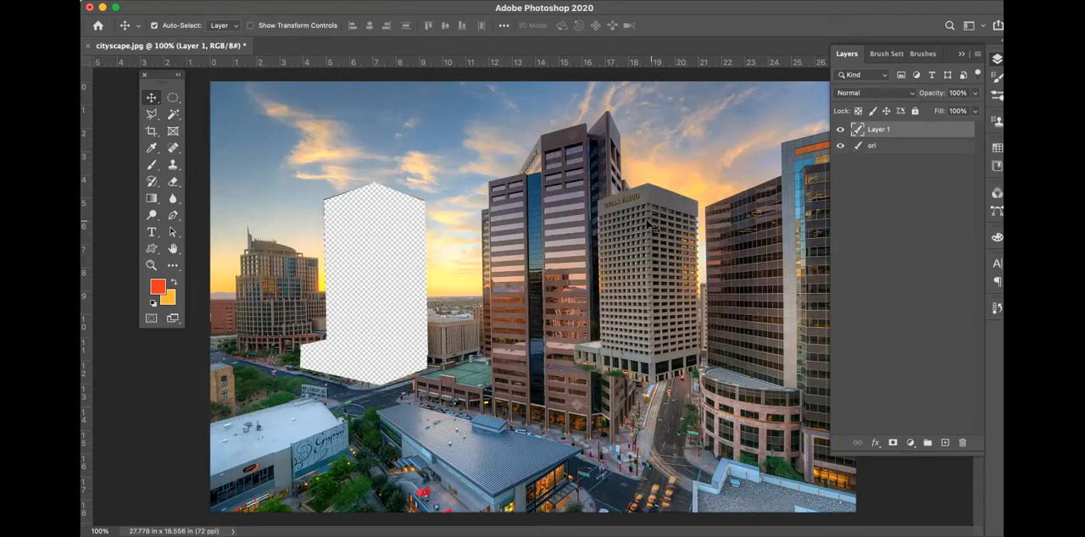
left_click(356, 179)
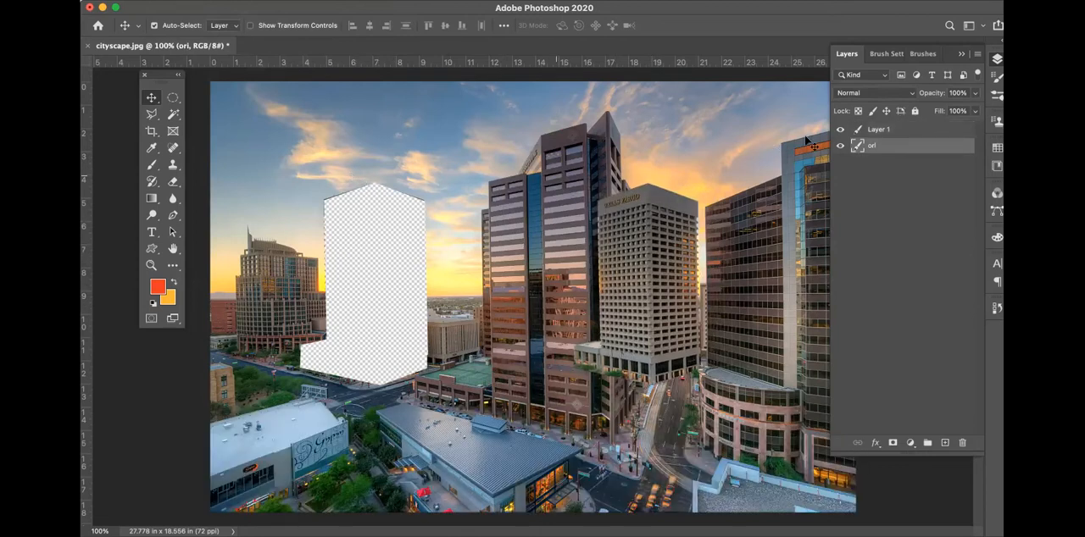
left_click(895, 130)
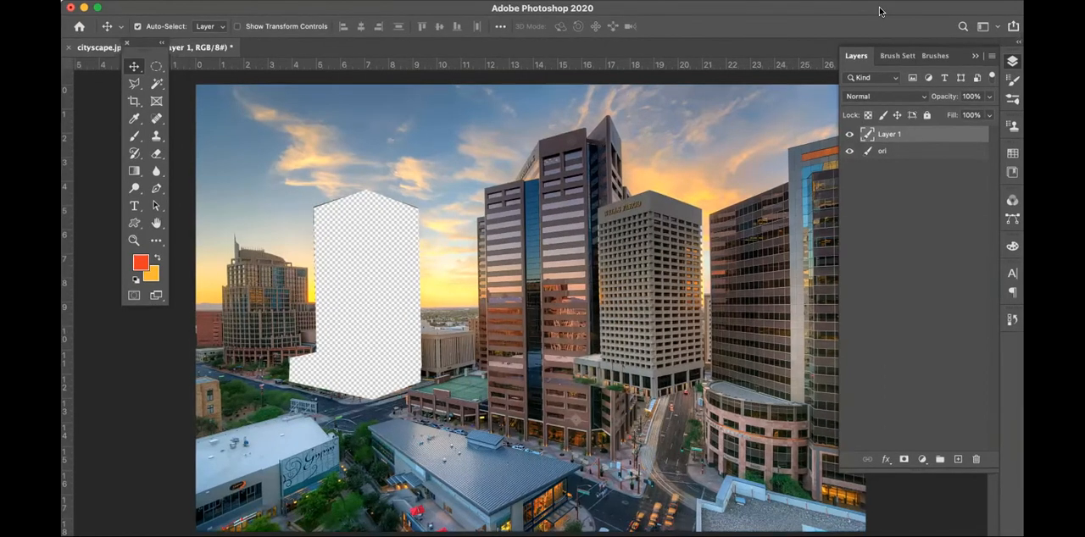
Add a new layer named clone for the Clone Stamp, with its sampling set to Current & Below
left_click(154, 144)
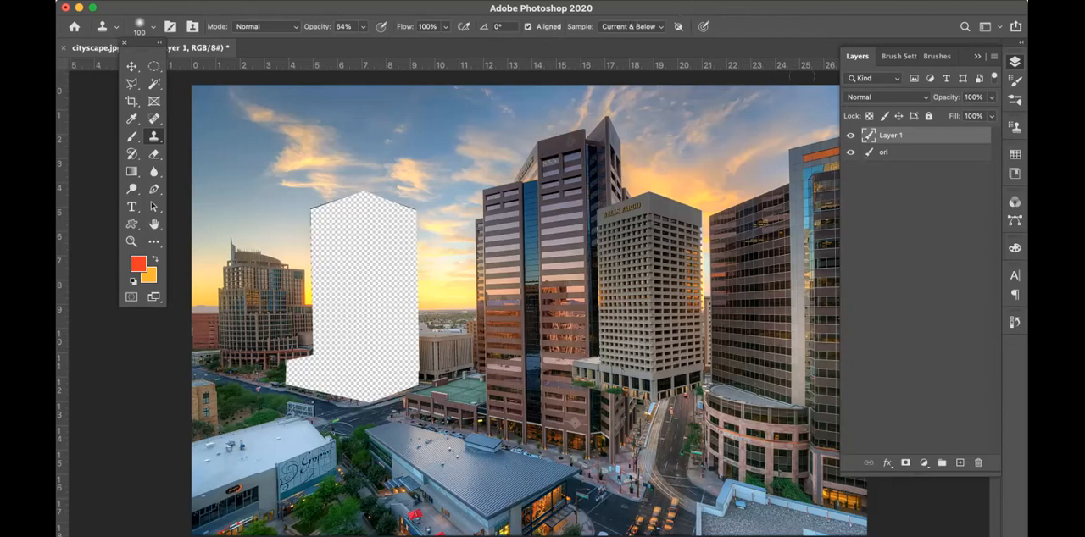
left_click(850, 136)
left_click(849, 136)
left_click(959, 463)
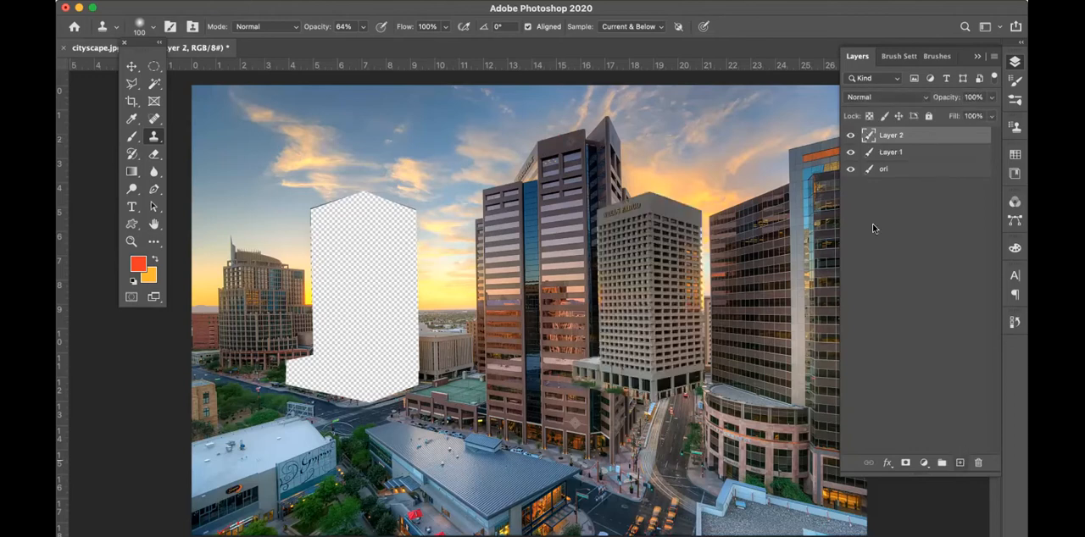
double_click(831, 15)
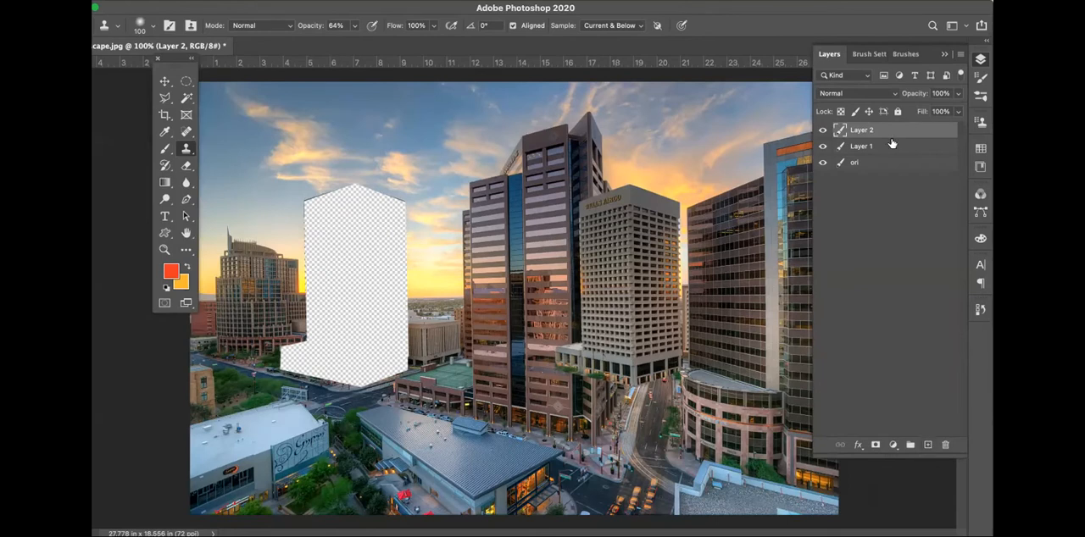
double_click(863, 130)
type("clone")
key("Return")
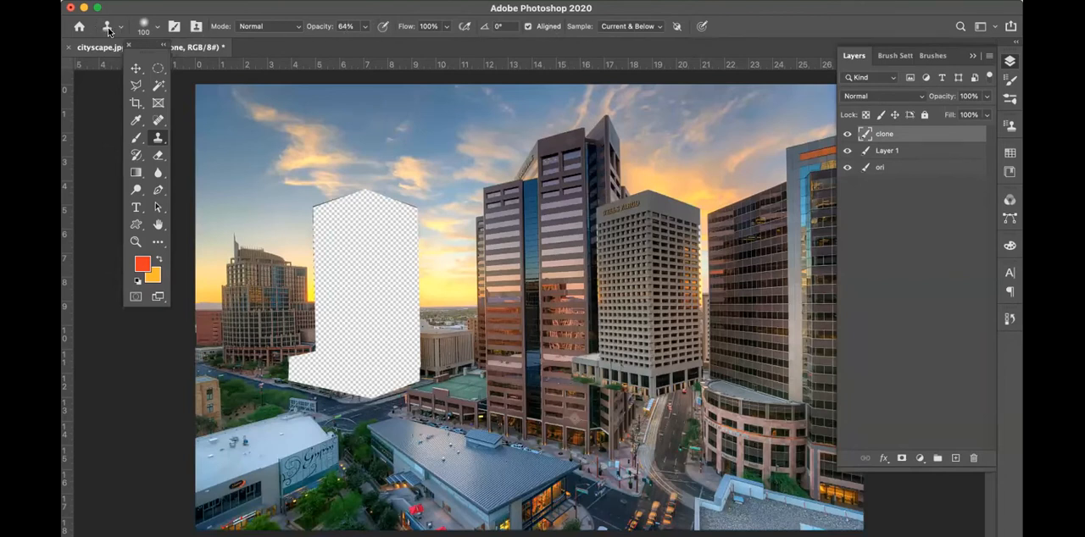
left_click(630, 26)
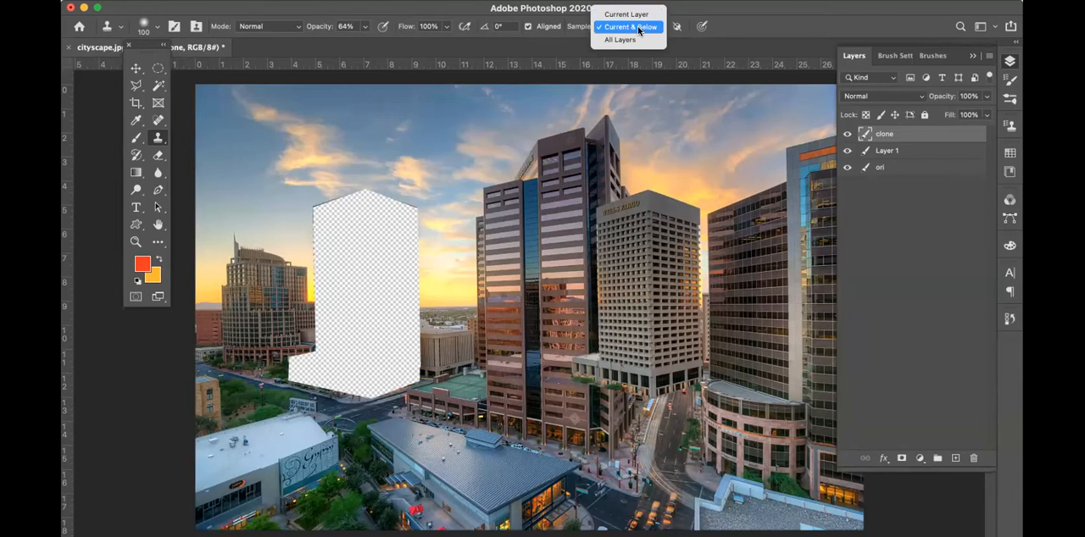
left_click(638, 28)
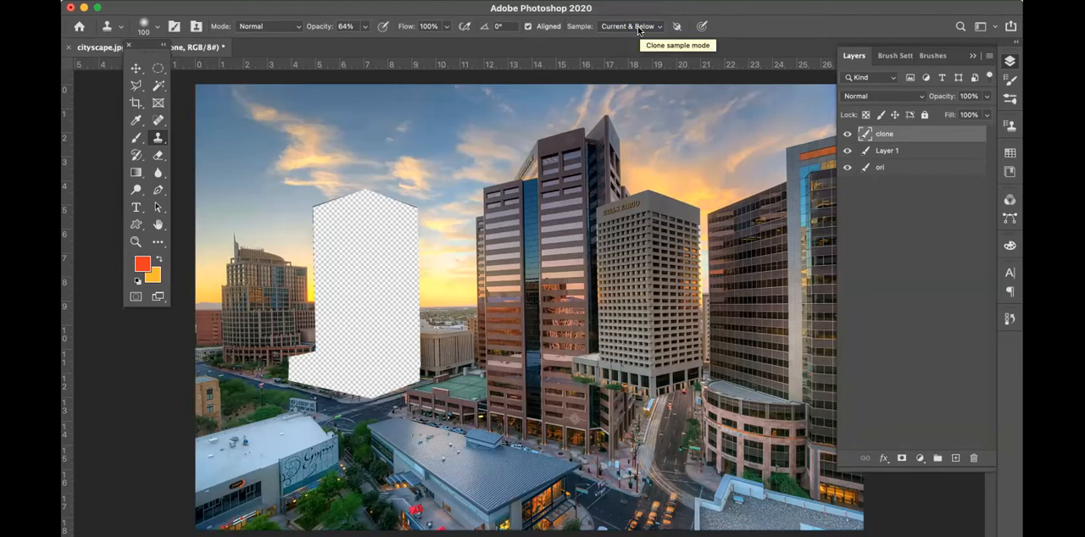
Hide Layer 1, move the ori layer above it, and select the clone layer
left_click(938, 153)
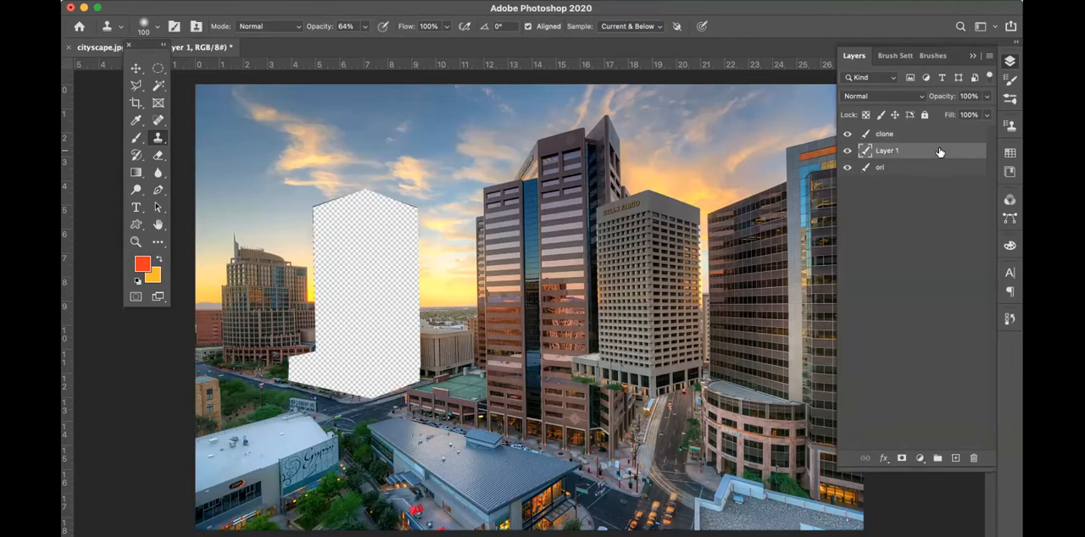
left_click(849, 150)
left_click_drag(914, 167, 913, 149)
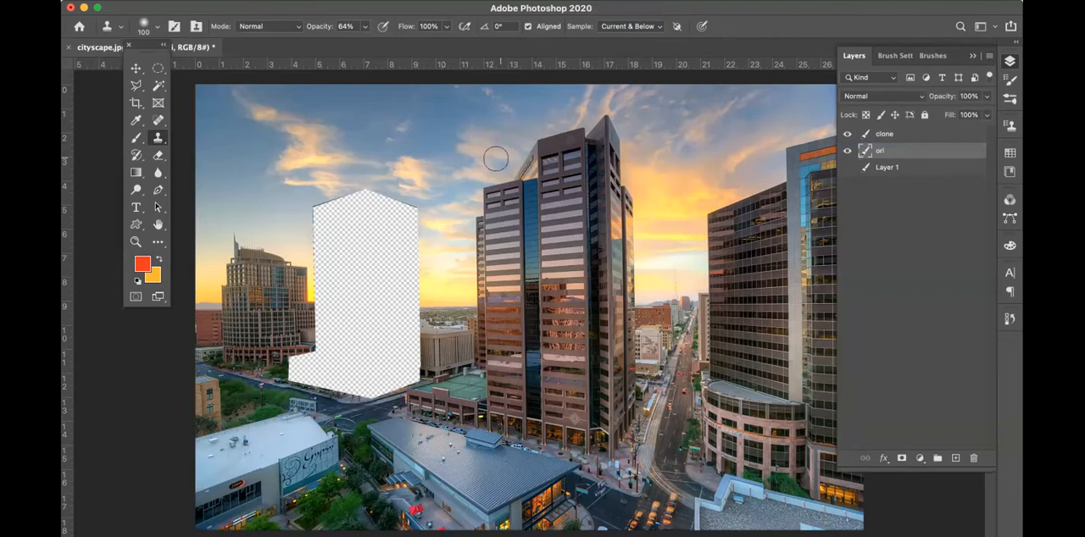
left_click(920, 135)
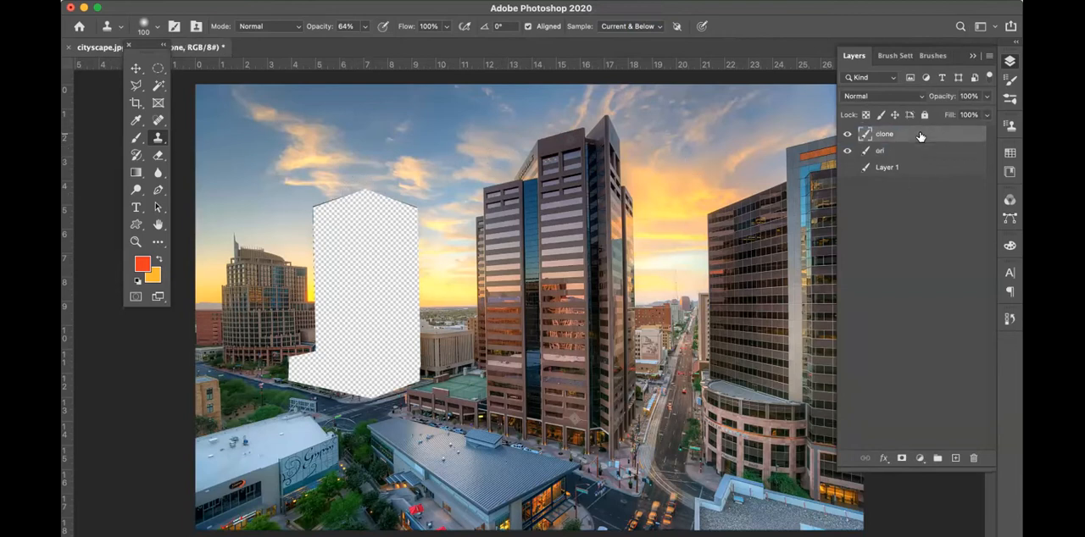
Clone sky over the upper part of the cut-out hole, sampling beside its left and right edges
left_click(280, 210, "alt")
mouse_move(308, 211)
left_mouse_down()
mouse_move(341, 208)
mouse_move(327, 219)
mouse_move(336, 210)
mouse_move(330, 263)
mouse_move(342, 218)
mouse_move(323, 211)
mouse_move(352, 202)
mouse_move(358, 241)
mouse_move(329, 248)
mouse_move(366, 194)
mouse_move(357, 212)
mouse_move(369, 237)
mouse_move(312, 237)
mouse_move(317, 263)
mouse_move(322, 237)
left_mouse_up()
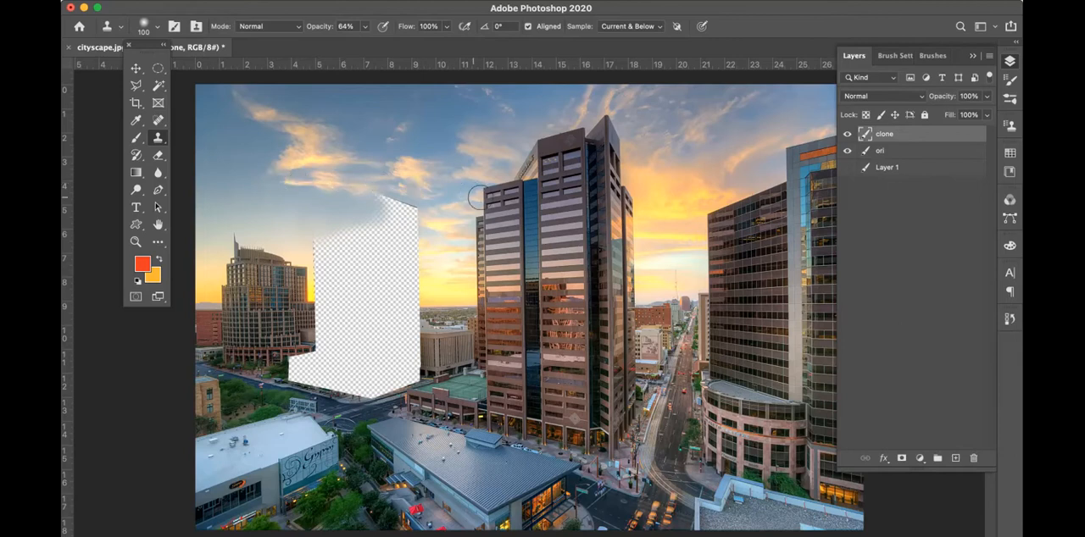
left_click(438, 222, "alt")
mouse_move(417, 213)
left_mouse_down()
mouse_move(401, 220)
mouse_move(410, 212)
mouse_move(398, 208)
mouse_move(414, 215)
mouse_move(397, 191)
mouse_move(380, 209)
mouse_move(419, 212)
mouse_move(399, 198)
mouse_move(389, 204)
mouse_move(435, 220)
mouse_move(382, 196)
mouse_move(453, 245)
mouse_move(412, 245)
mouse_move(412, 259)
mouse_move(413, 238)
mouse_move(418, 260)
mouse_move(374, 254)
mouse_move(443, 266)
mouse_move(399, 247)
left_mouse_up()
left_click(422, 211, "alt")
left_click(432, 215, "alt")
left_click(447, 252, "alt")
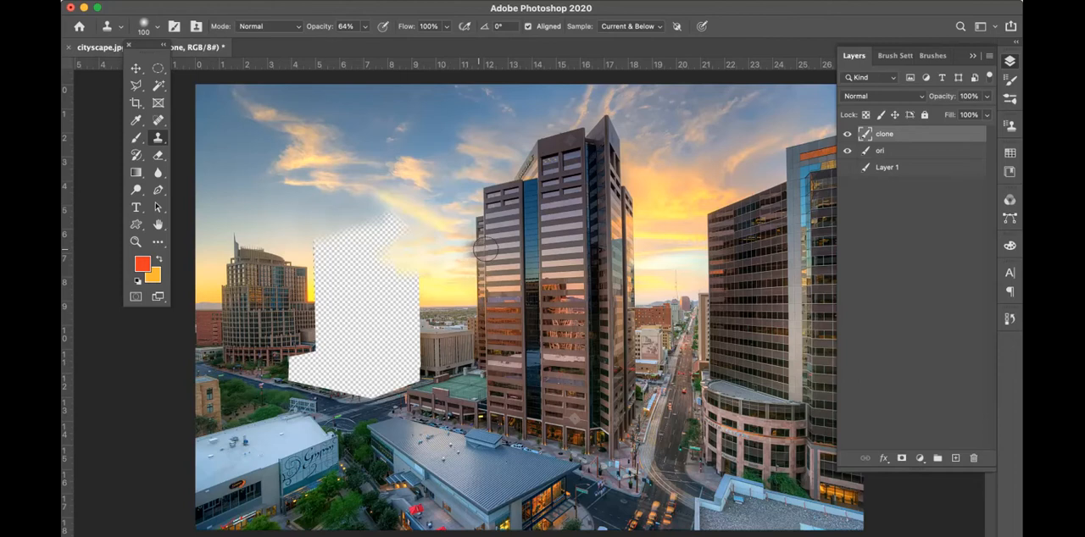
left_click_drag(370, 247, 442, 244)
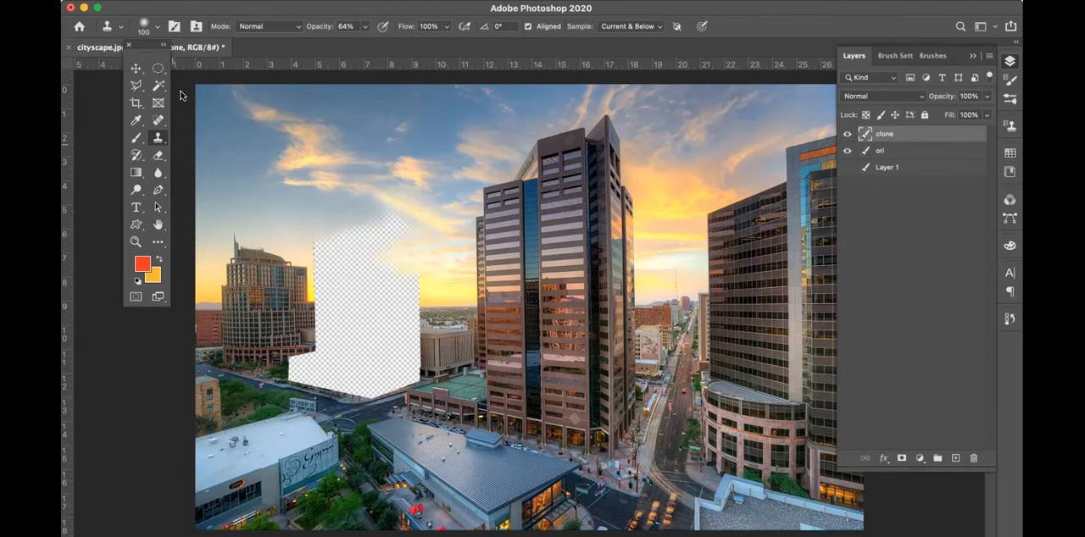
Show Layer 1 again and toggle the clone layer's visibility to compare the sky with and without the cloned strokes
left_click(137, 67)
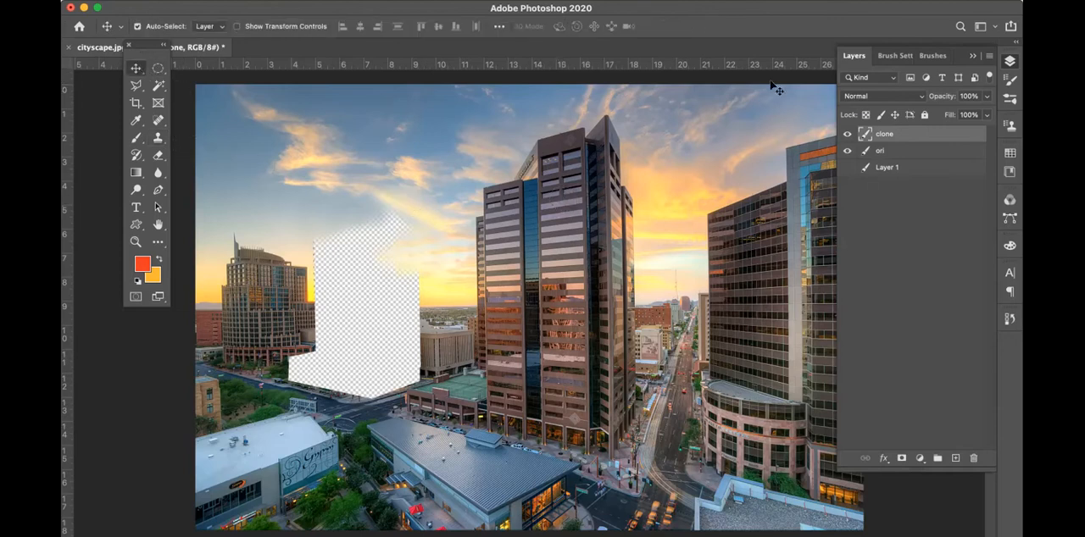
left_click(847, 168)
left_click(846, 136)
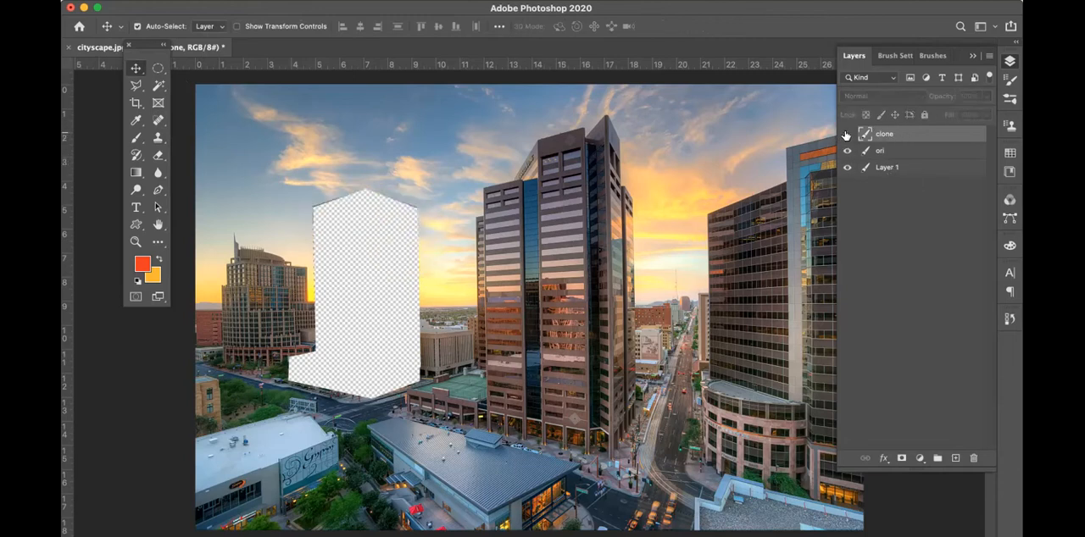
left_click(845, 136)
left_click(845, 136)
left_click(846, 136)
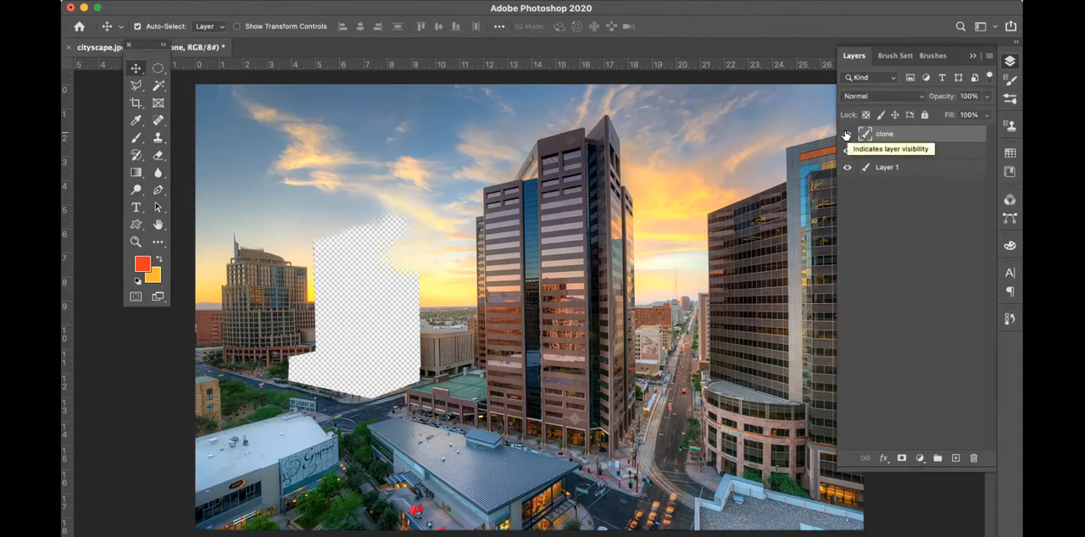
left_click(845, 136)
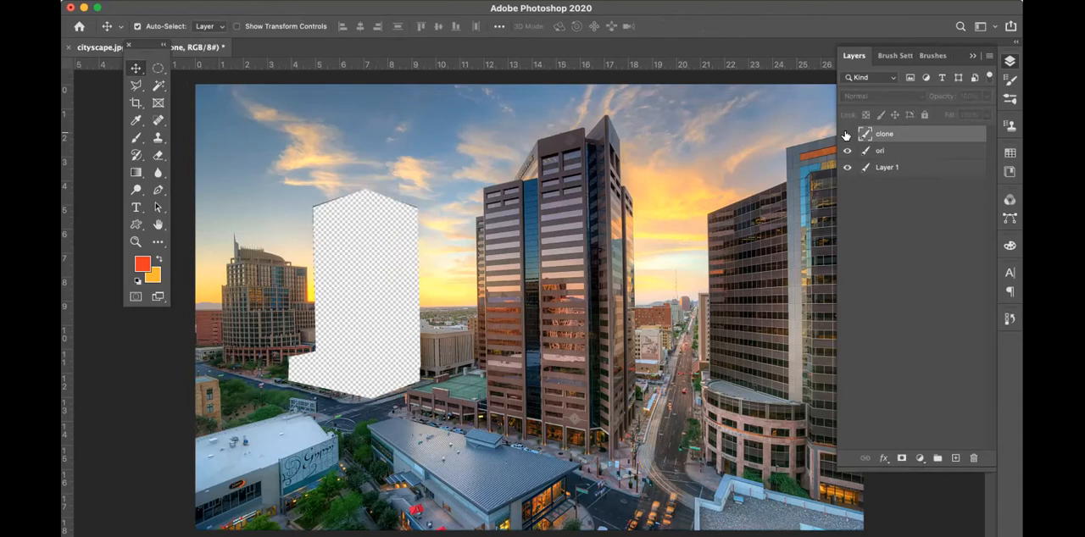
left_click(845, 135)
left_click(845, 136)
left_click(846, 135)
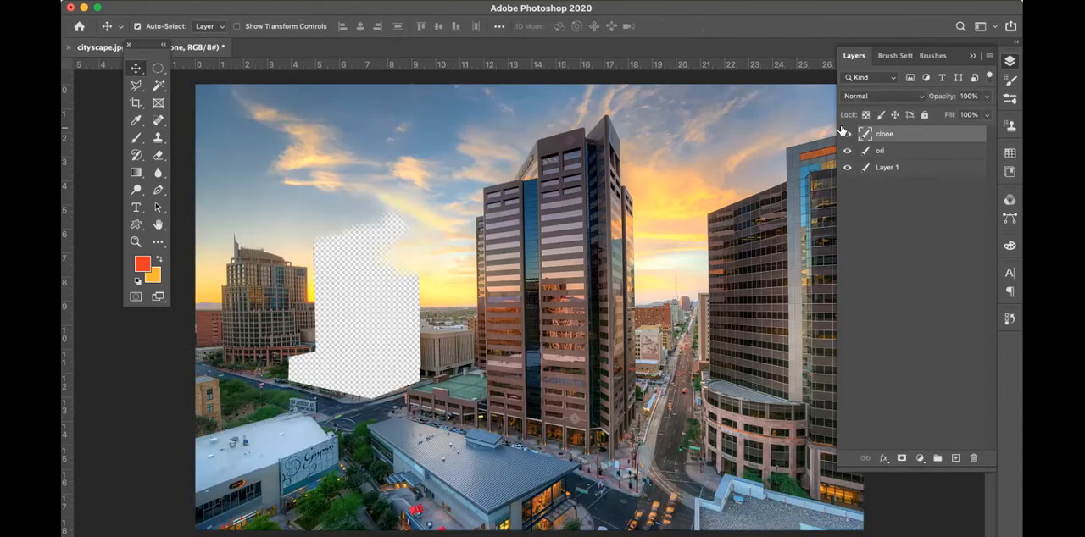
left_click(846, 136)
left_click(845, 135)
Try merging the clone and ori layers, toggle the merged layer's visibility, and undo the merge
left_click(945, 150, "shift")
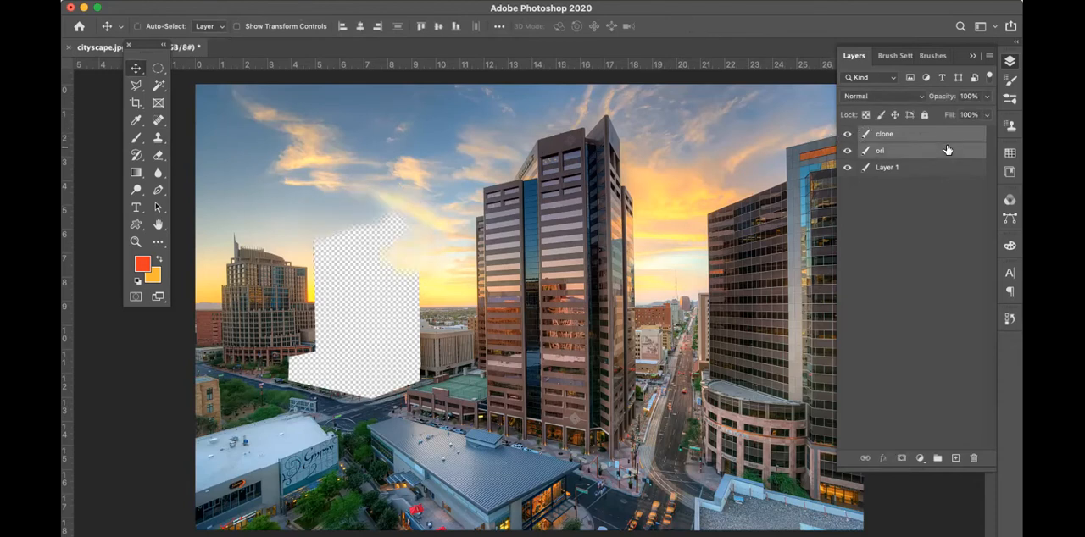
key("ctrl+e")
left_click(845, 135, "alt")
left_click(845, 135, "alt")
left_click(846, 136, "alt")
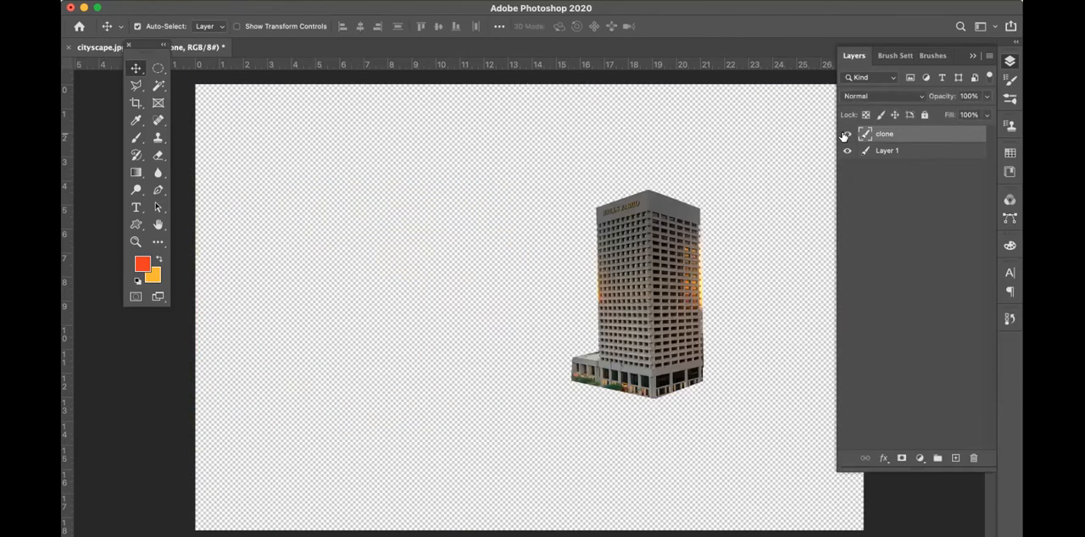
left_click(846, 135, "alt")
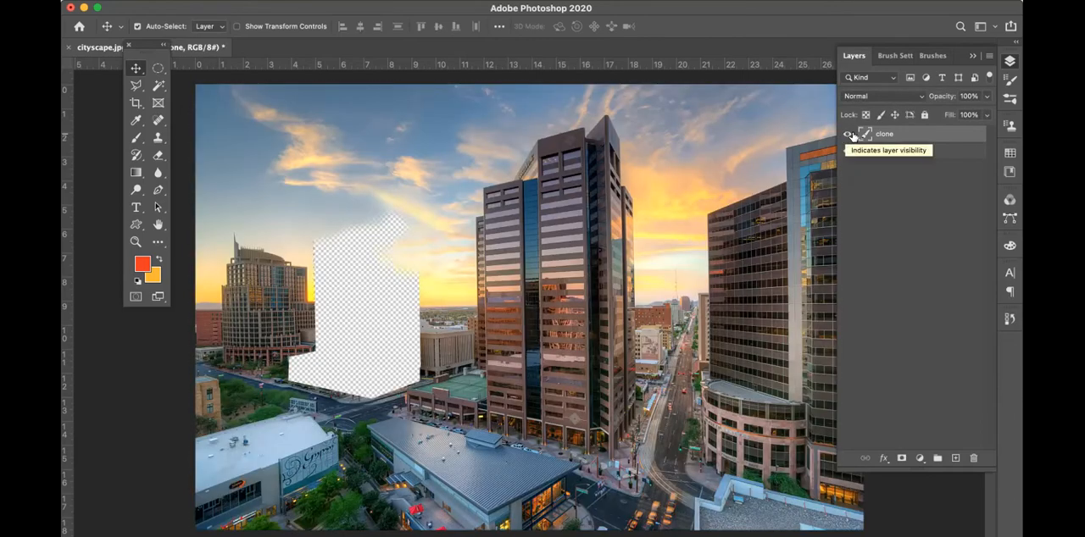
key("ctrl+comma")
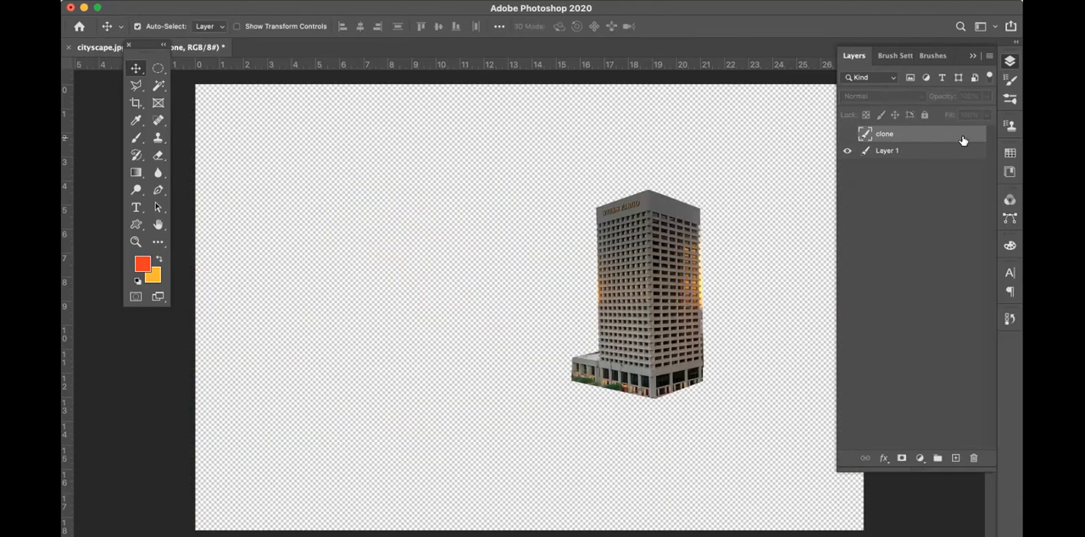
key("ctrl+comma")
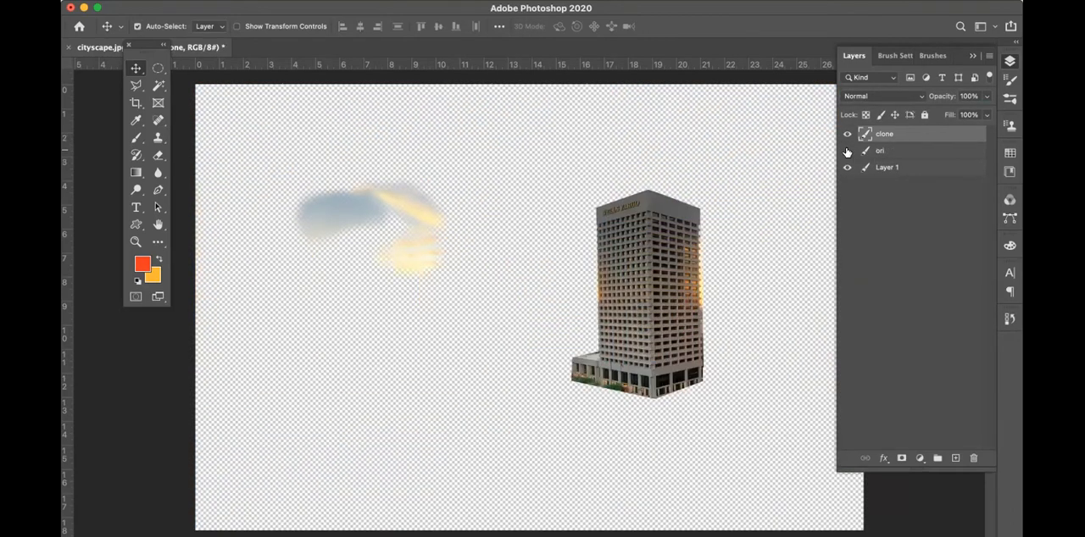
key("ctrl+comma")
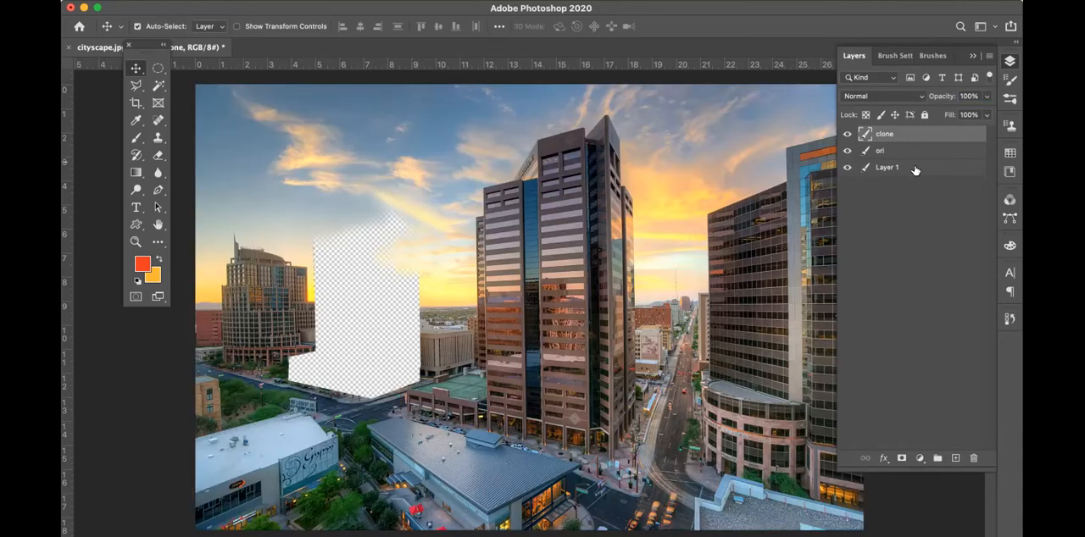
Rename Layer 1 as building
left_click(915, 168)
double_click(886, 167)
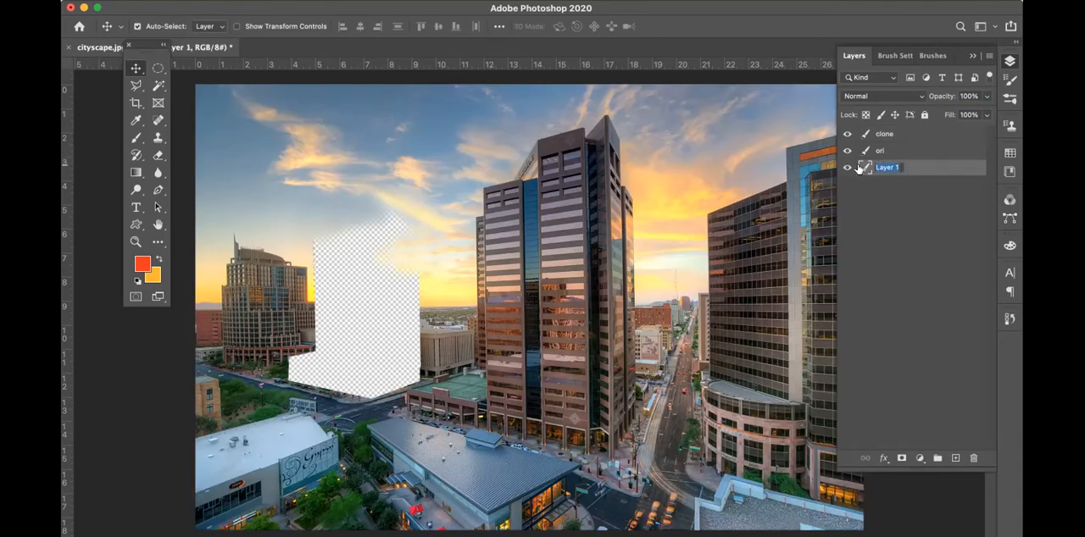
type("building")
key("Return")
Bring the building layer to the top of the stack and shift the tower slightly left over the central tower
left_click_drag(950, 169, 936, 129)
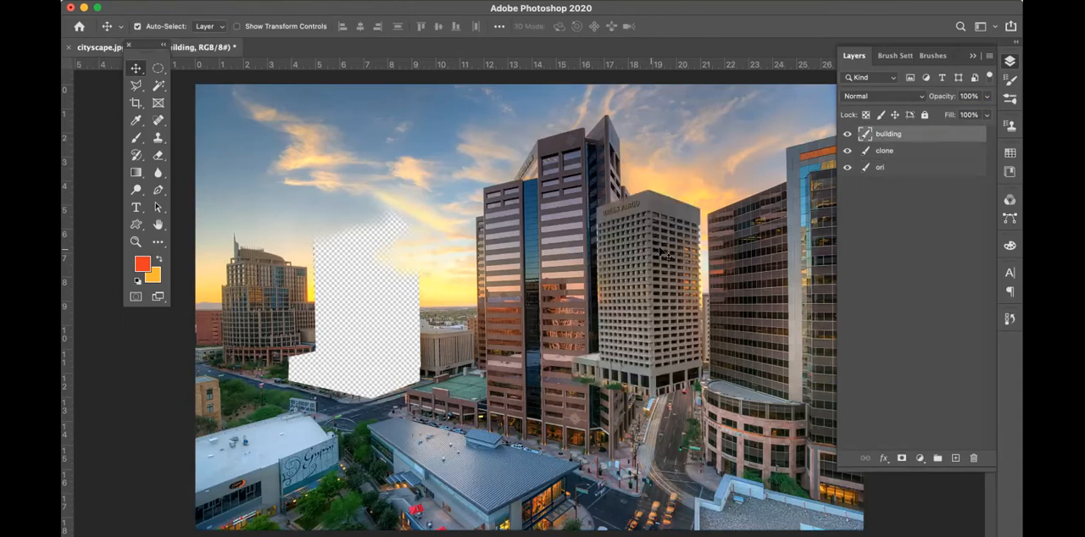
left_click_drag(658, 236, 632, 229)
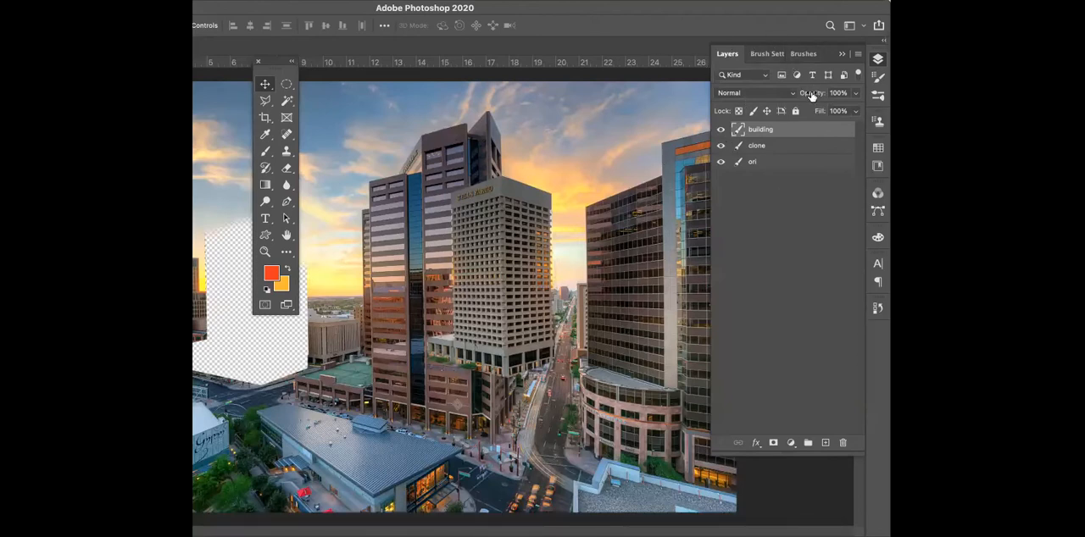
Set the building layer's opacity to 50% and shift the tower slightly up and left over the central tower
left_click(761, 93)
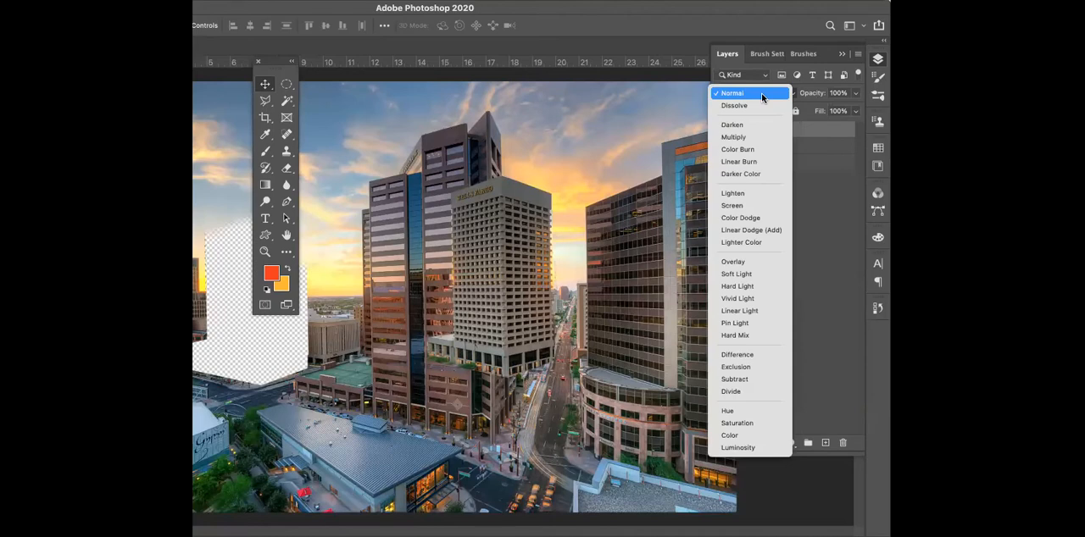
left_click(761, 92)
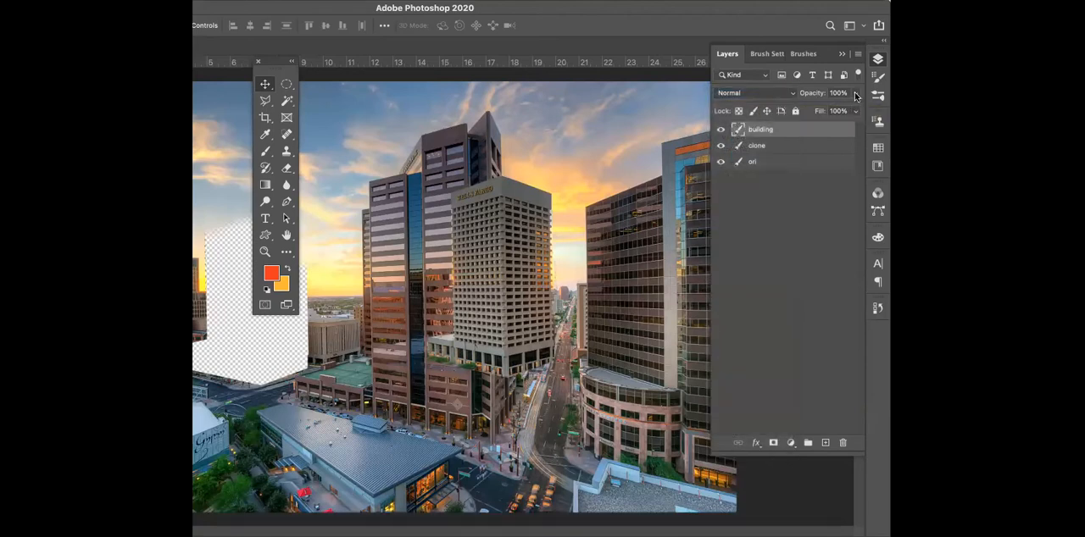
left_click(855, 93)
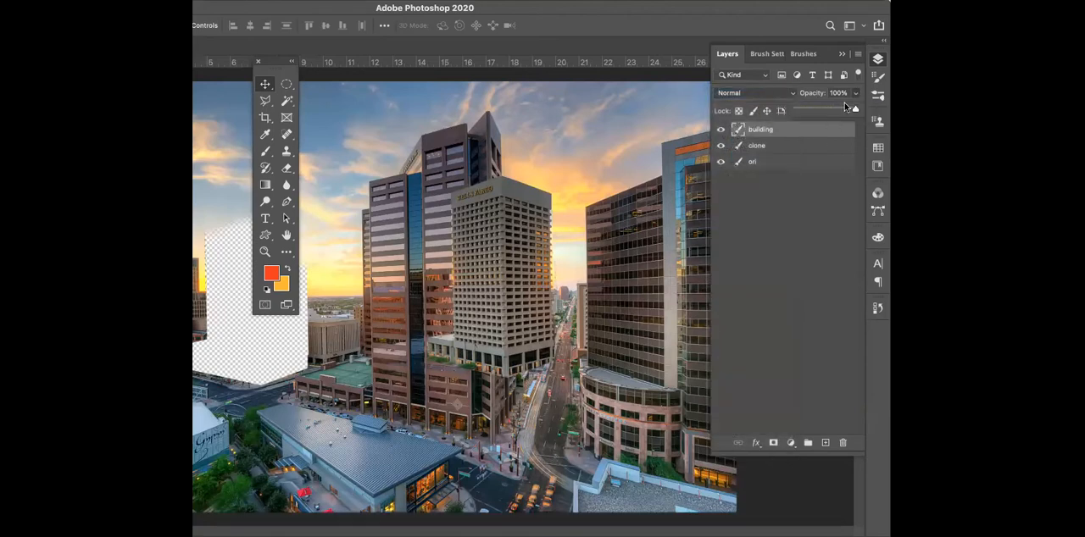
left_click_drag(854, 110, 839, 110)
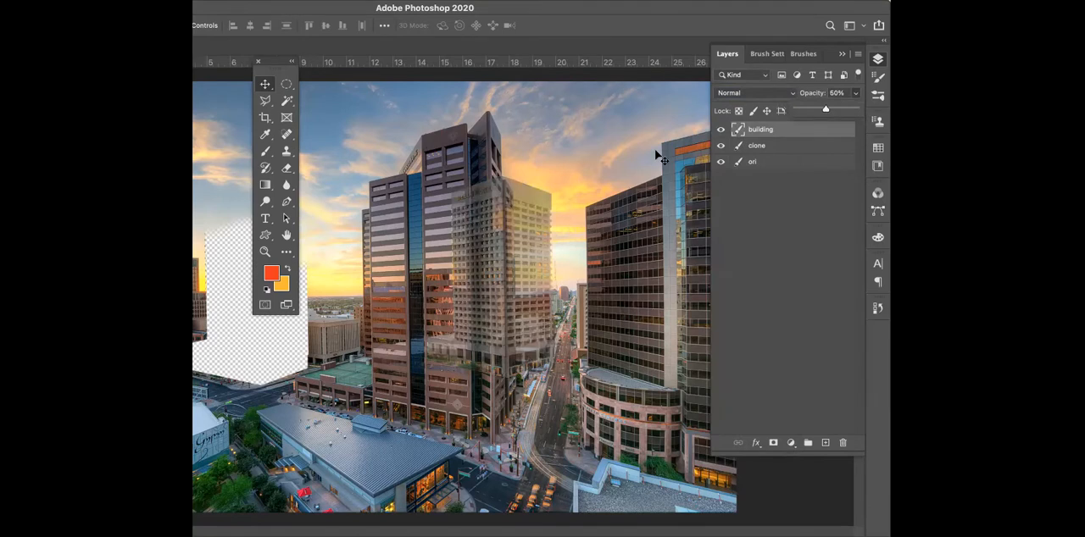
left_click(263, 83)
left_click_drag(521, 228, 519, 222)
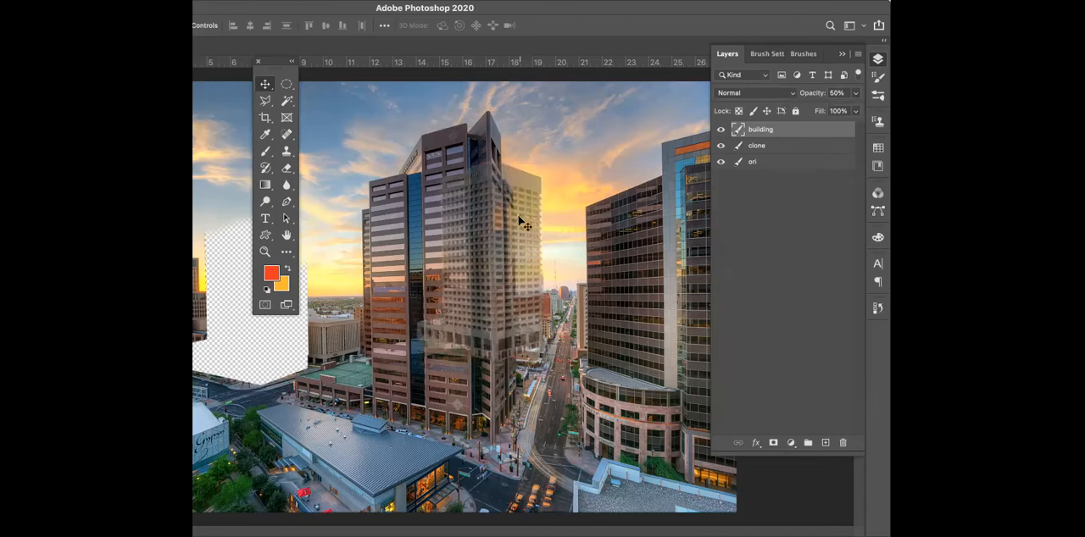
Lower the building layer's opacity to 35% and delete the part overlapping the central tower using a Polygonal Lasso selection
left_click(855, 93)
left_click_drag(819, 105, 817, 109)
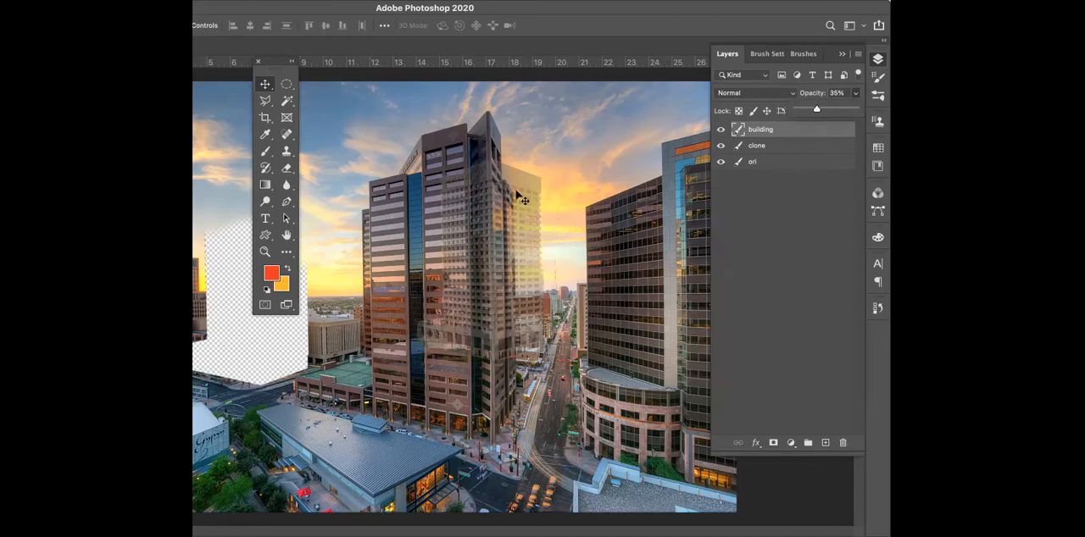
left_click(265, 102)
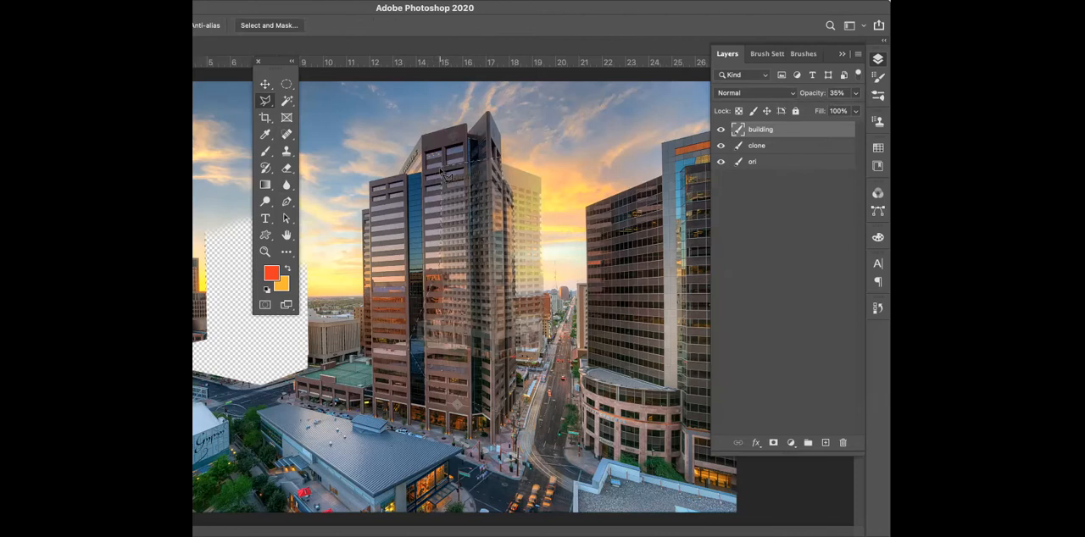
key("Delete")
key("super+d")
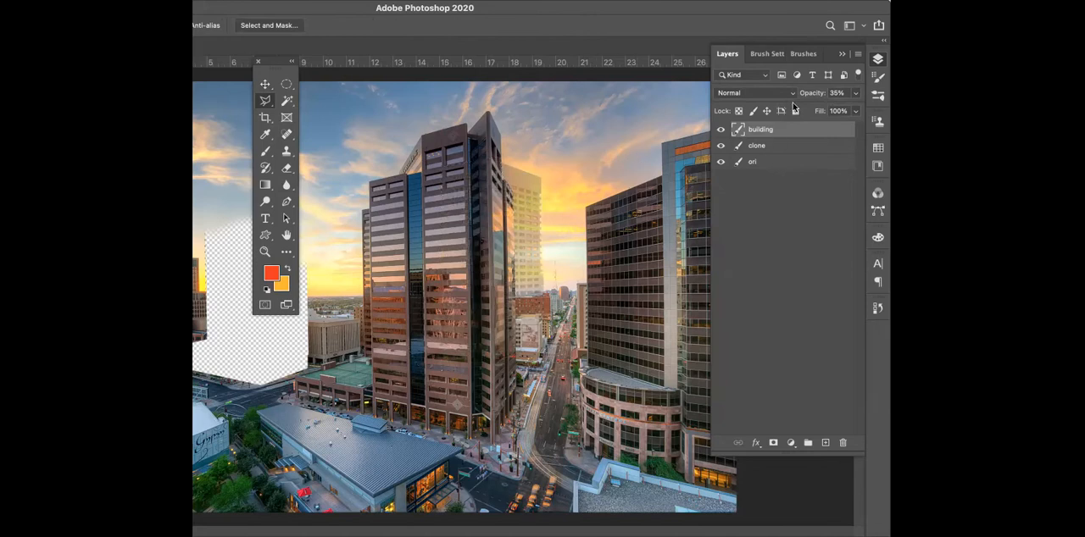
Raise the building layer's opacity to 100%, then reduce it to 80%
left_click(855, 93)
left_click_drag(818, 110, 859, 117)
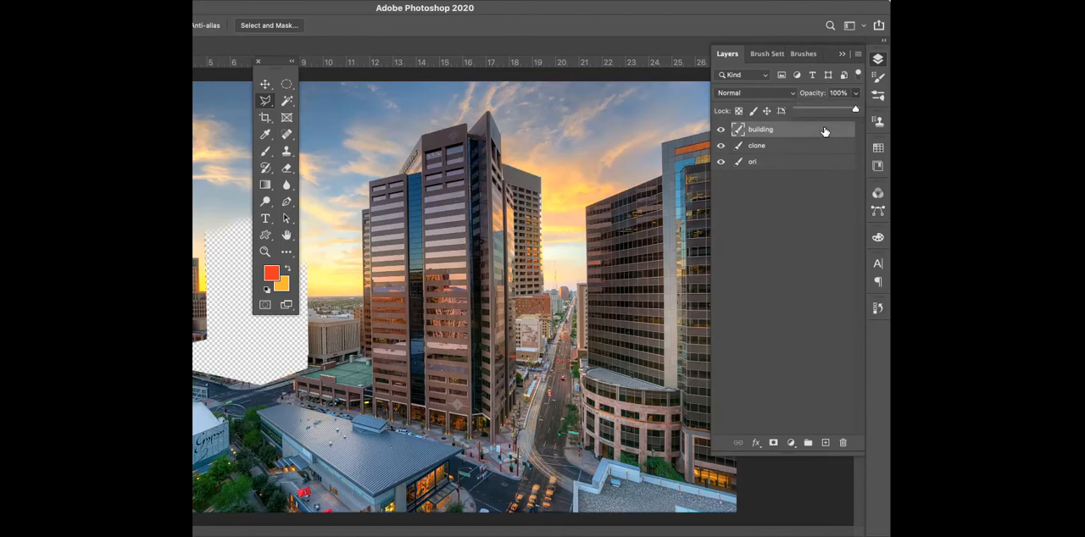
left_click_drag(856, 111, 842, 112)
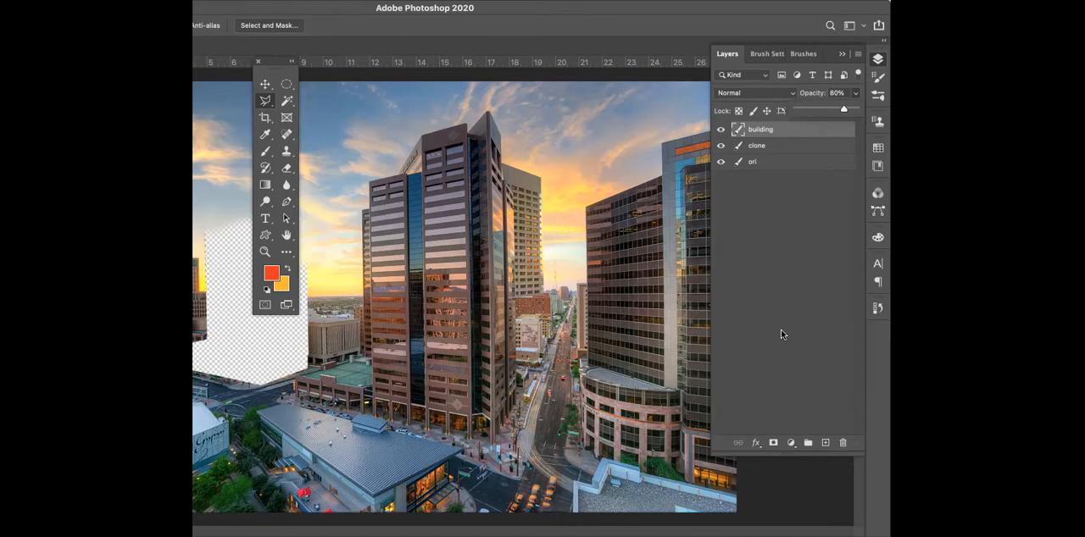
left_click(499, 253)
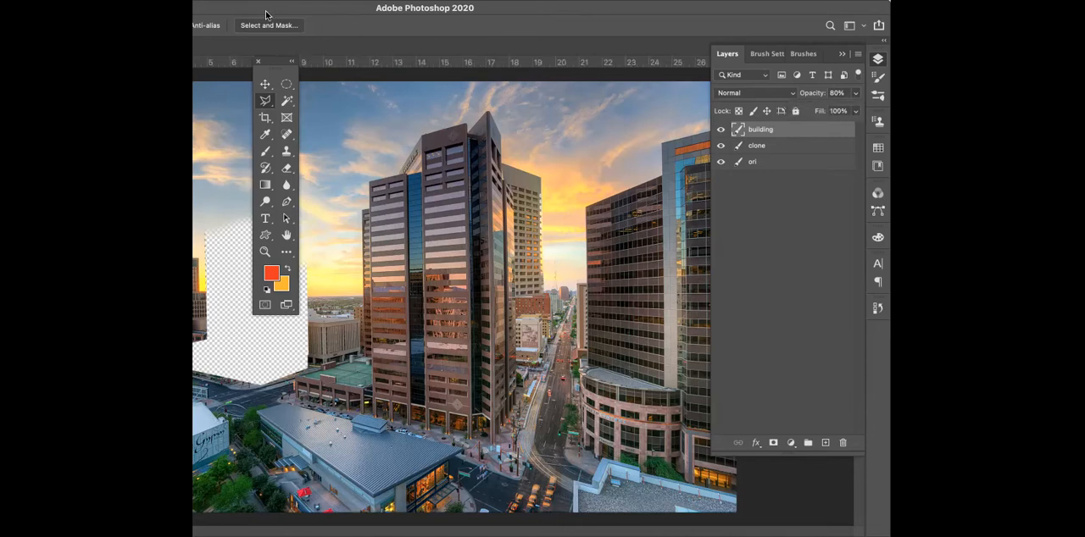
left_click_drag(266, 12, 349, 13)
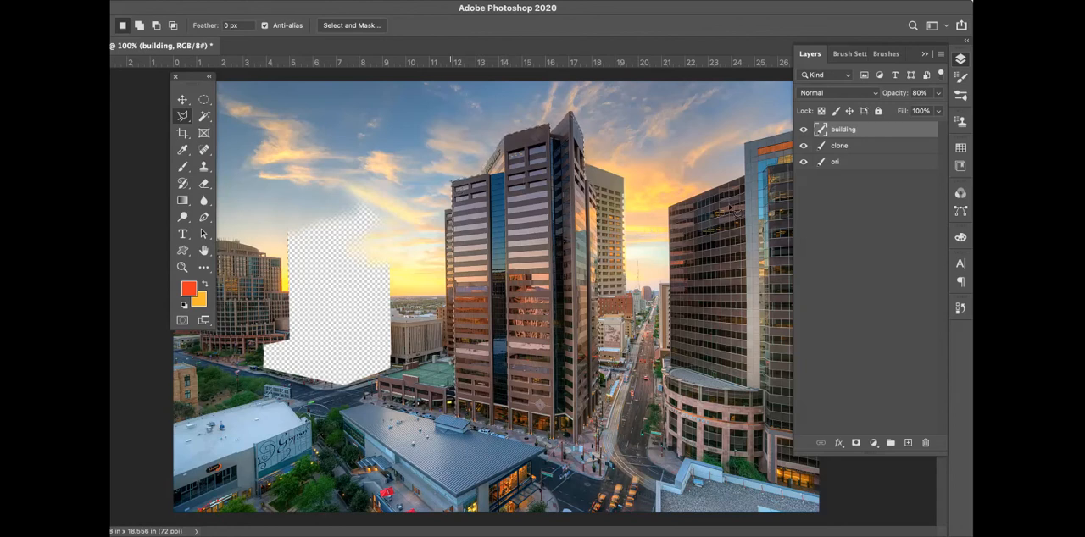
Toggle the visibility of the building and ori layers to examine what each one contains
left_click(803, 130)
left_click(804, 131)
left_click(803, 162)
left_click(803, 163)
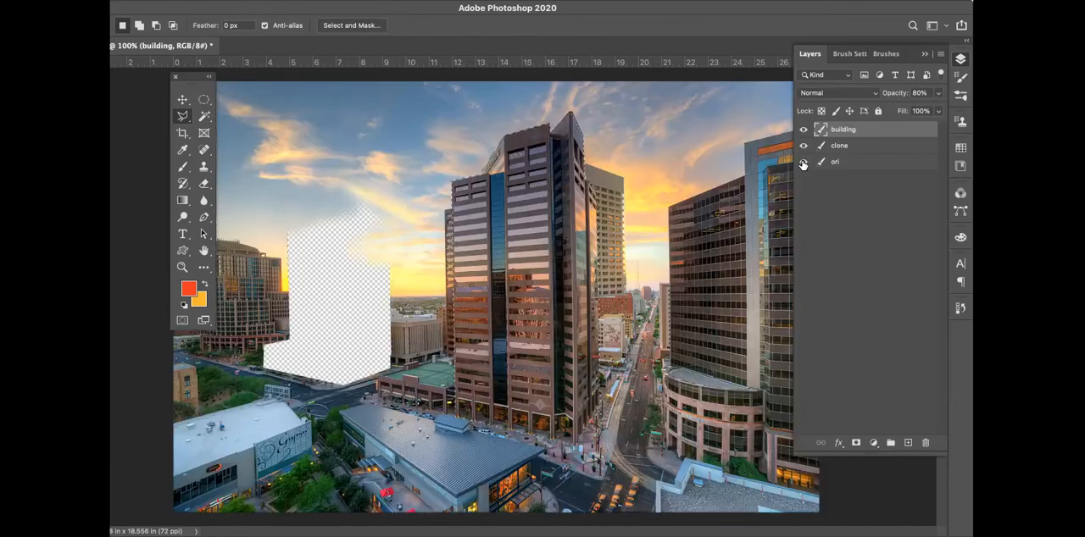
Cut the central tower out of the ori layer and paste it onto a new layer
left_click(870, 167)
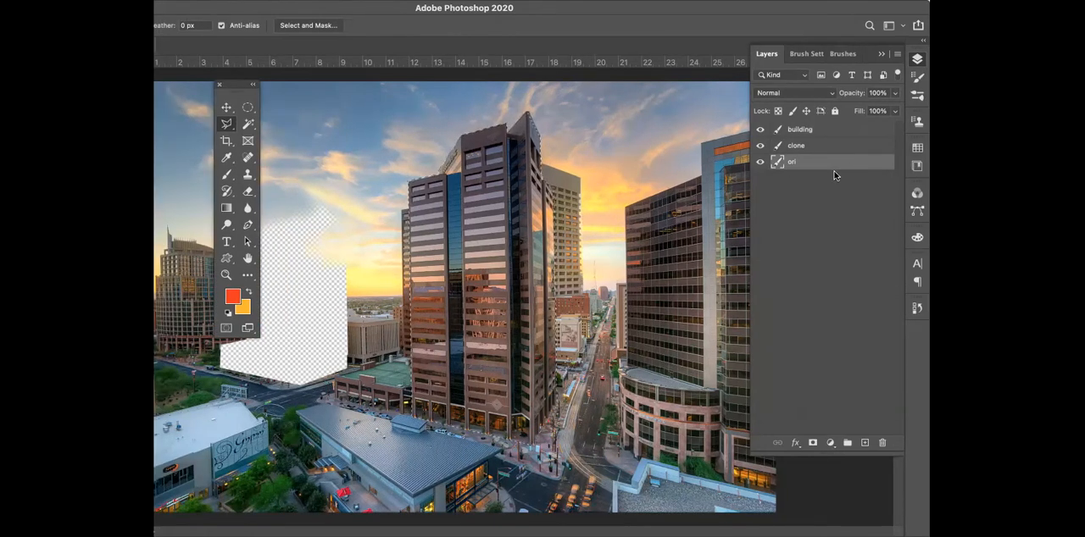
key("Delete")
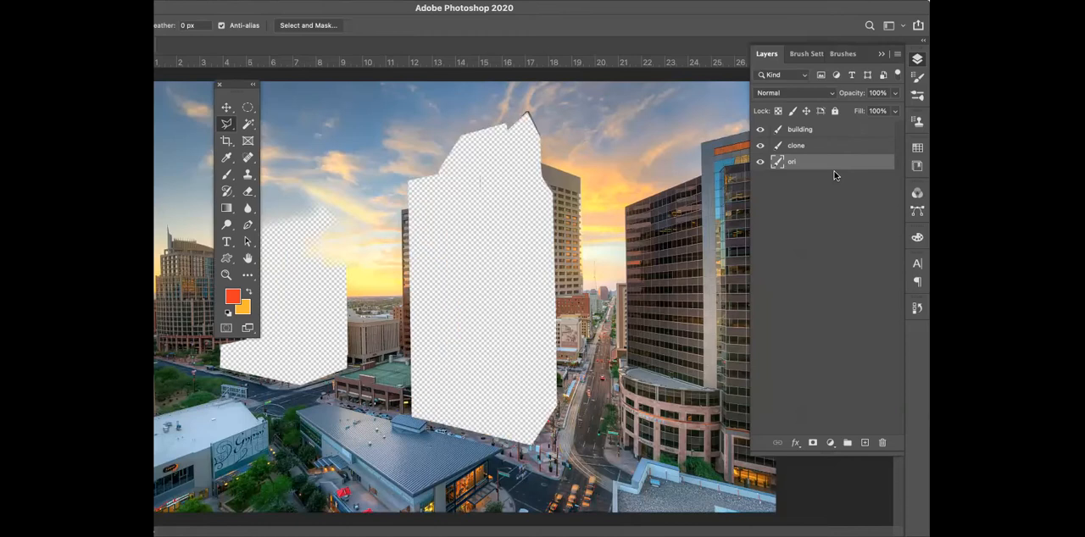
key("super+v")
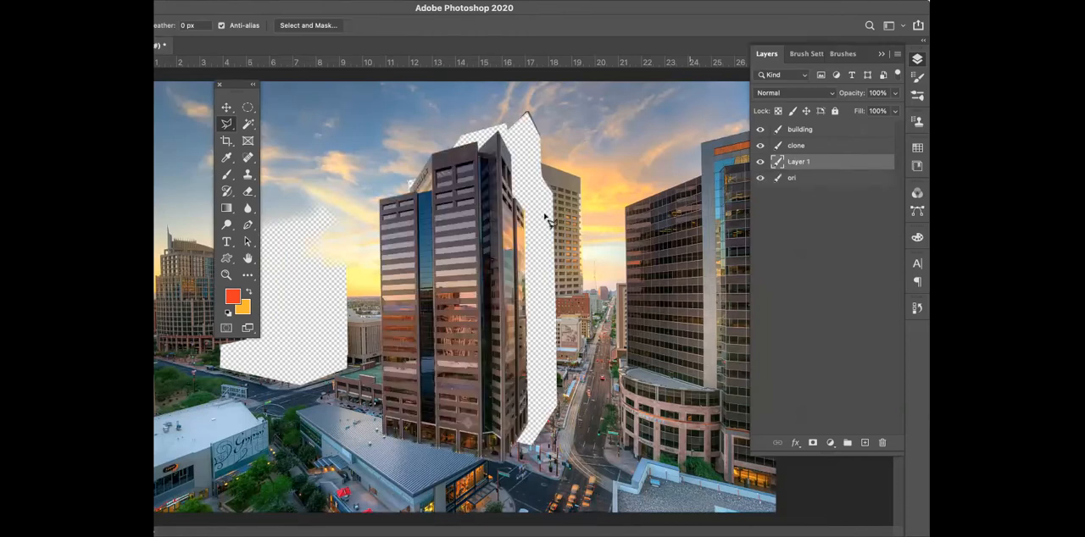
Move the pasted tower left and back over its gap in the photo, then hide its layer
left_click(226, 108)
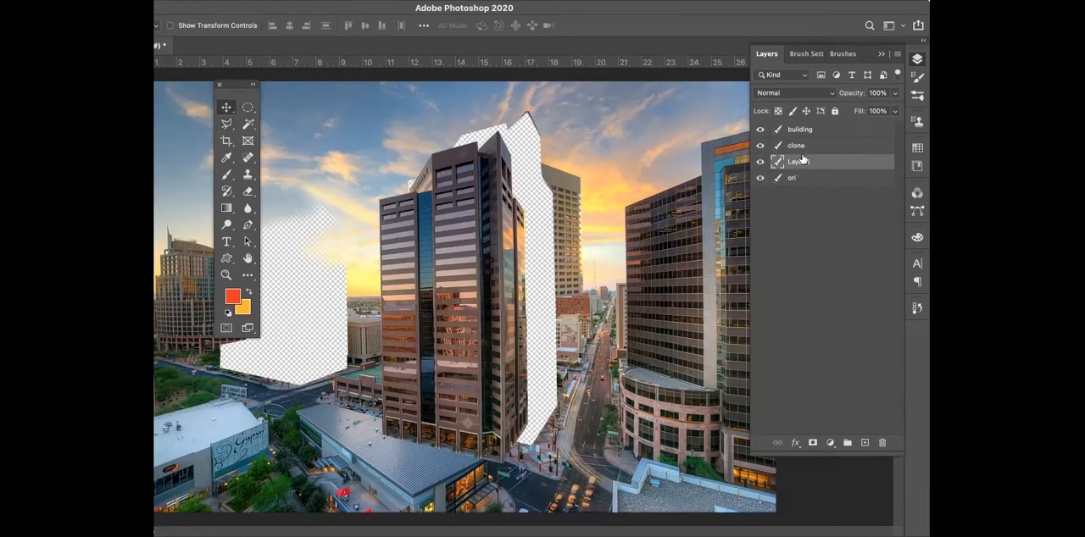
left_click_drag(471, 222, 352, 182)
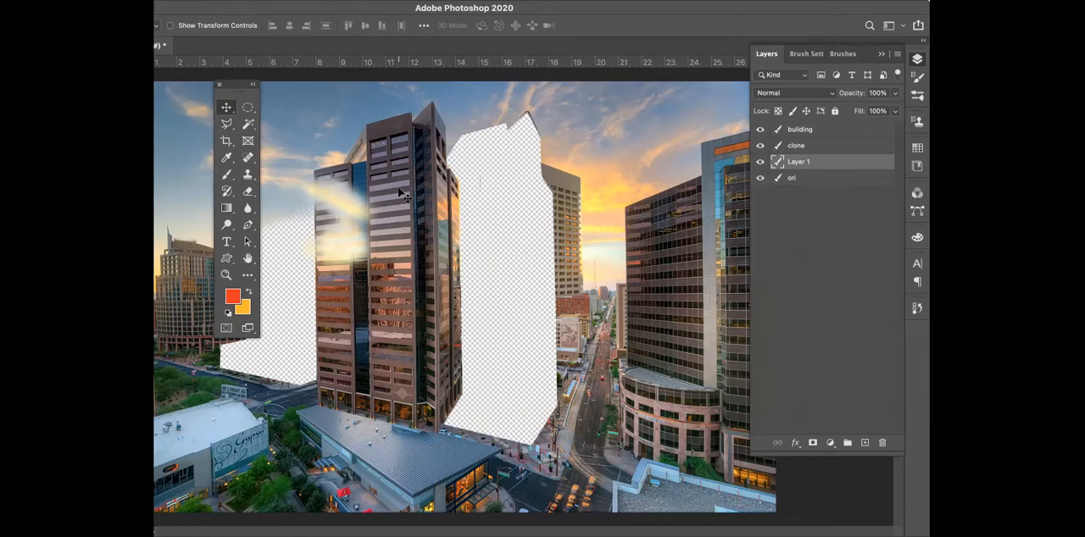
left_click_drag(434, 189, 518, 191)
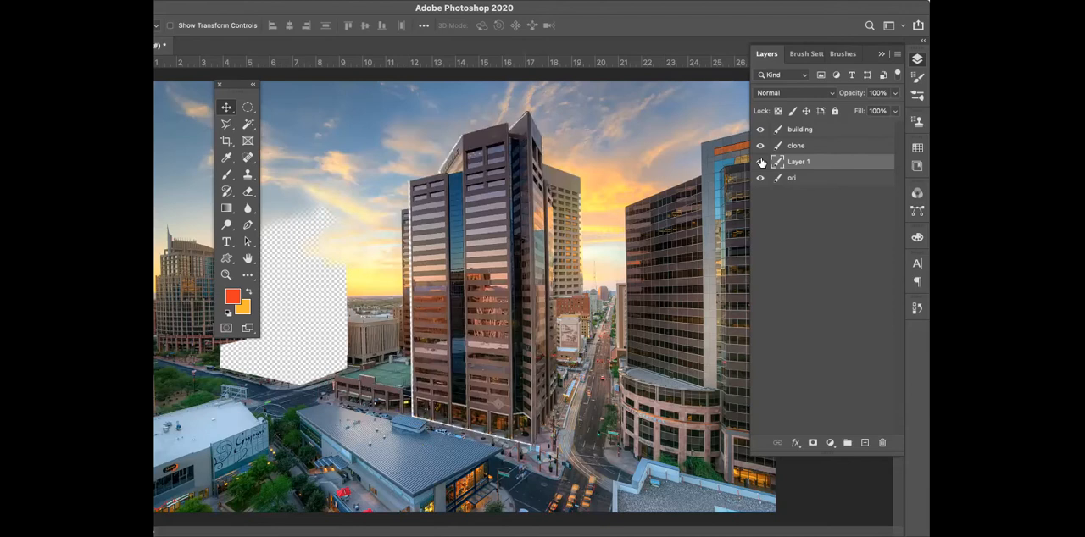
left_click(760, 162)
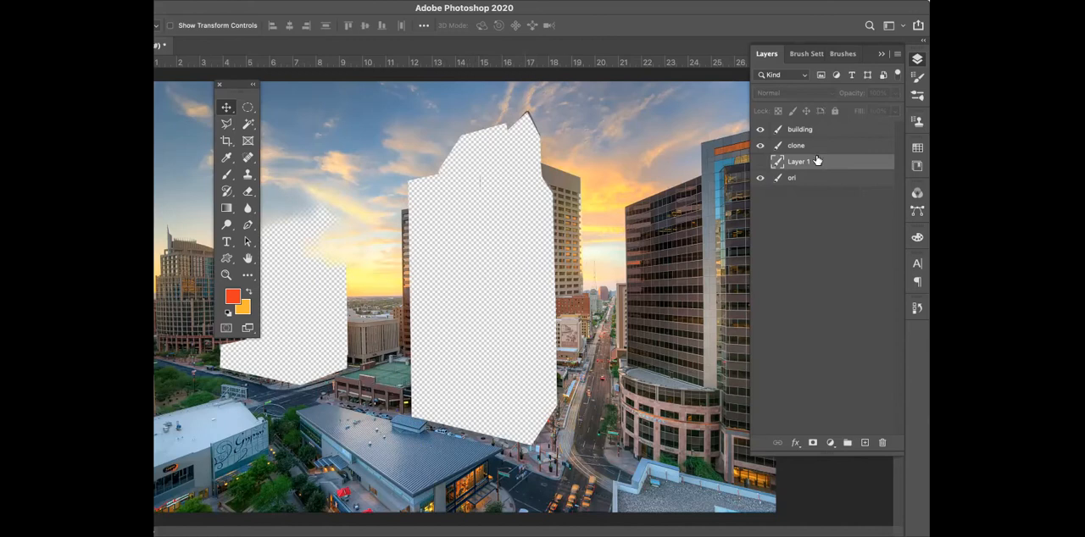
Add a new layer above Layer 1 and try the Clone Stamp's All Layers sampling before returning it to Current & Below
left_click(864, 442)
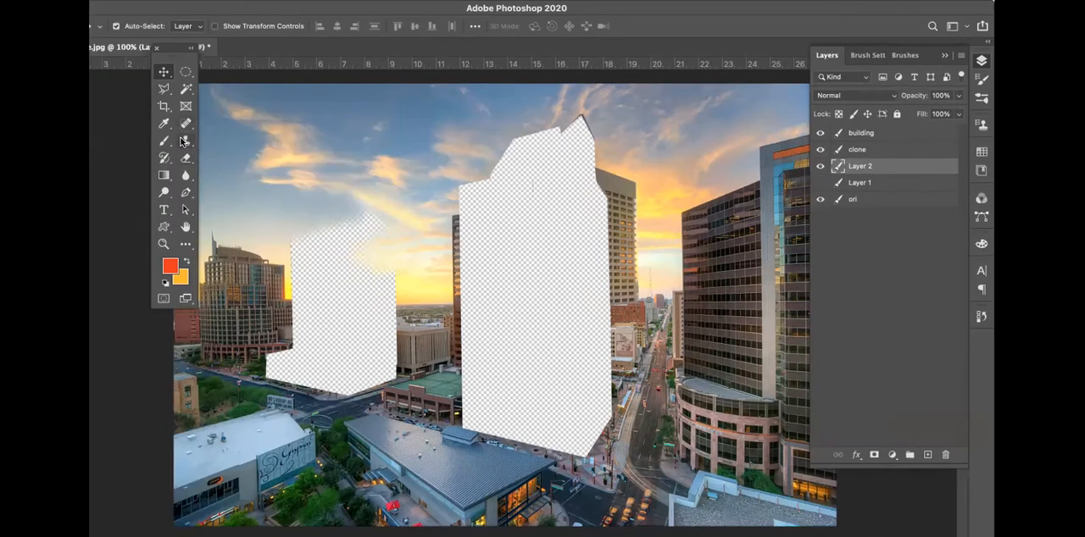
left_click(183, 141)
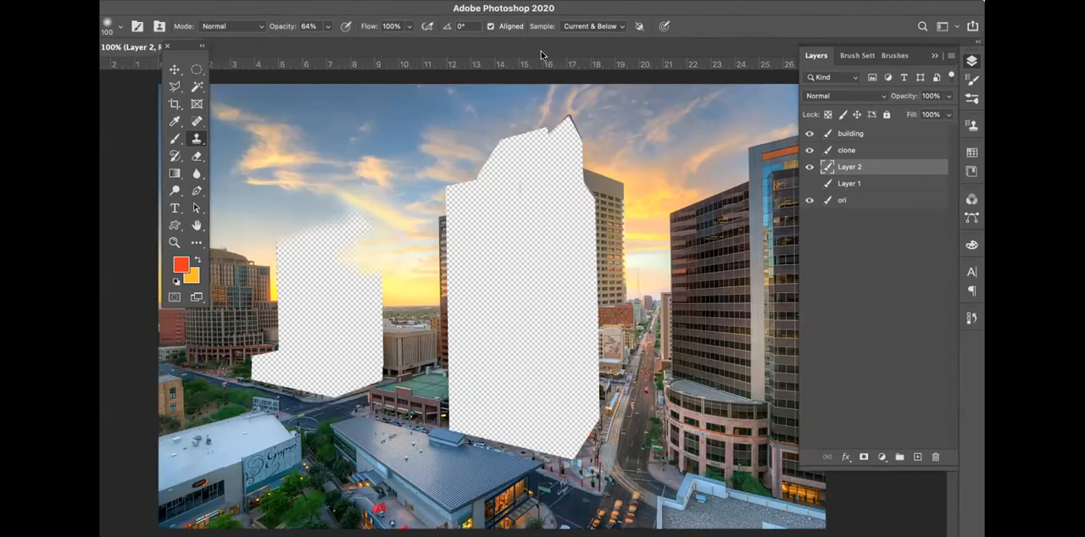
left_click(611, 30)
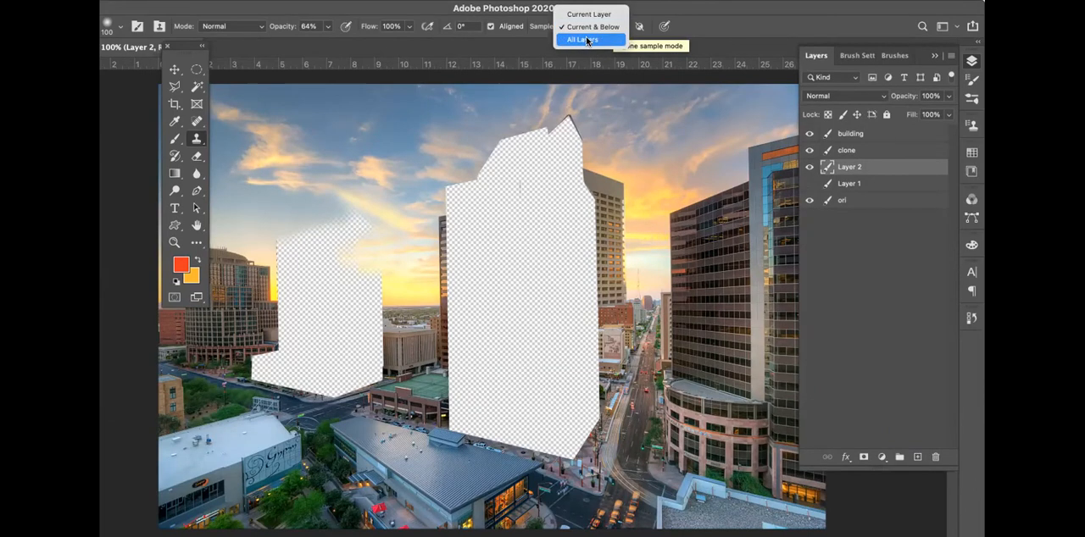
left_click(586, 39)
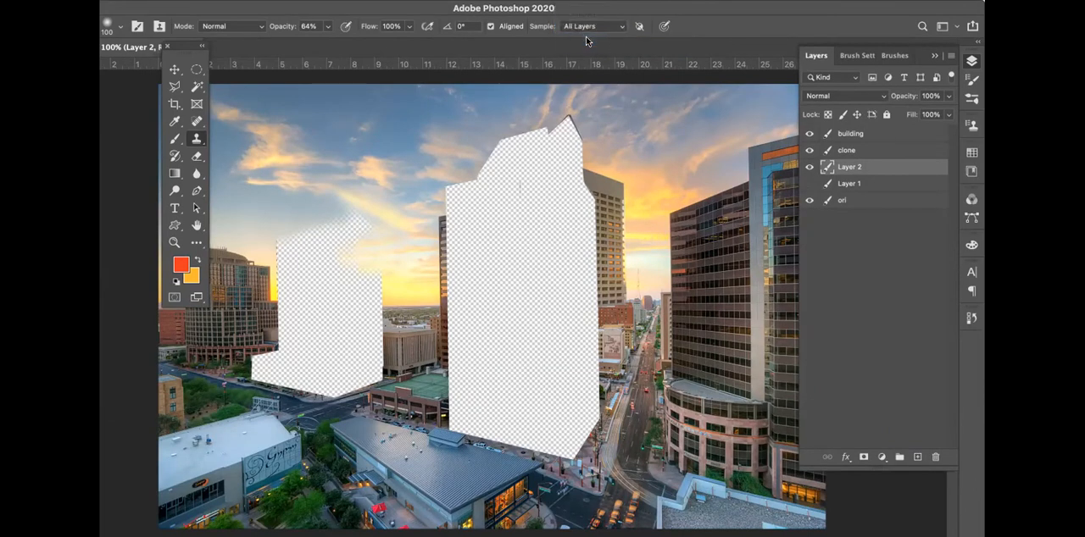
left_click(594, 27)
left_click(593, 15)
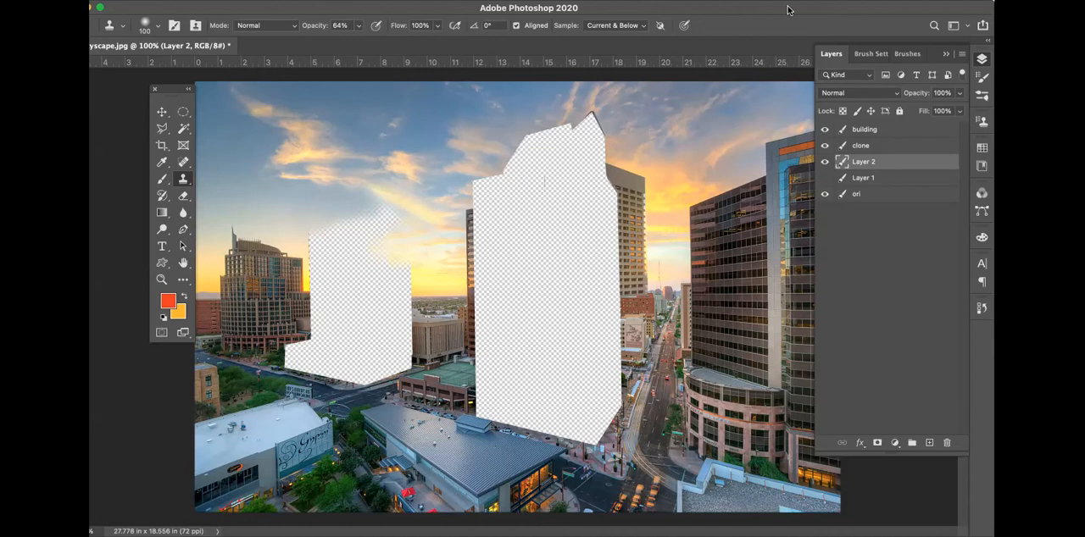
Add a layer mask to Layer 2, look through the available layer effects, and delete the layer
left_click(877, 443)
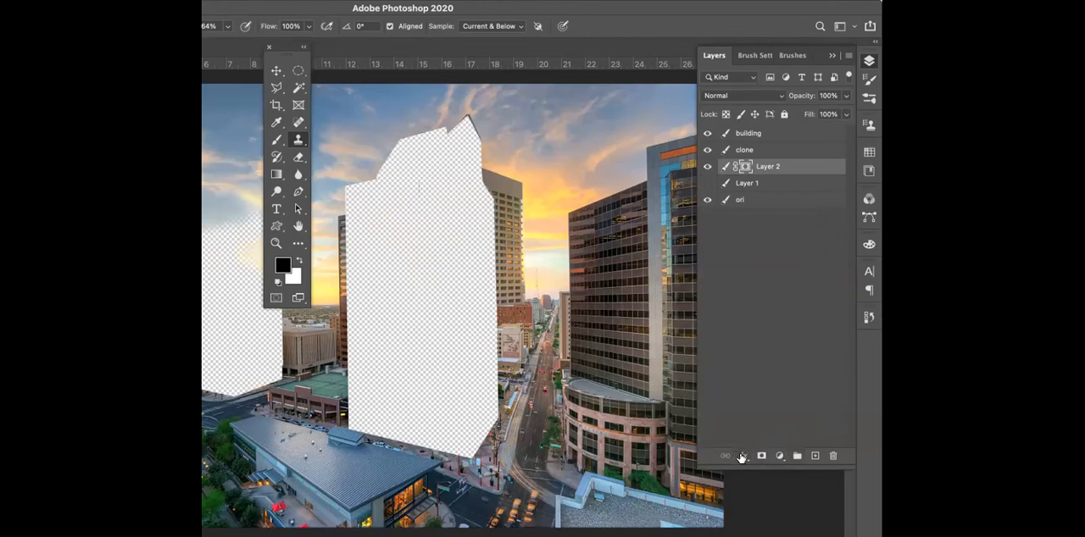
left_click(741, 457)
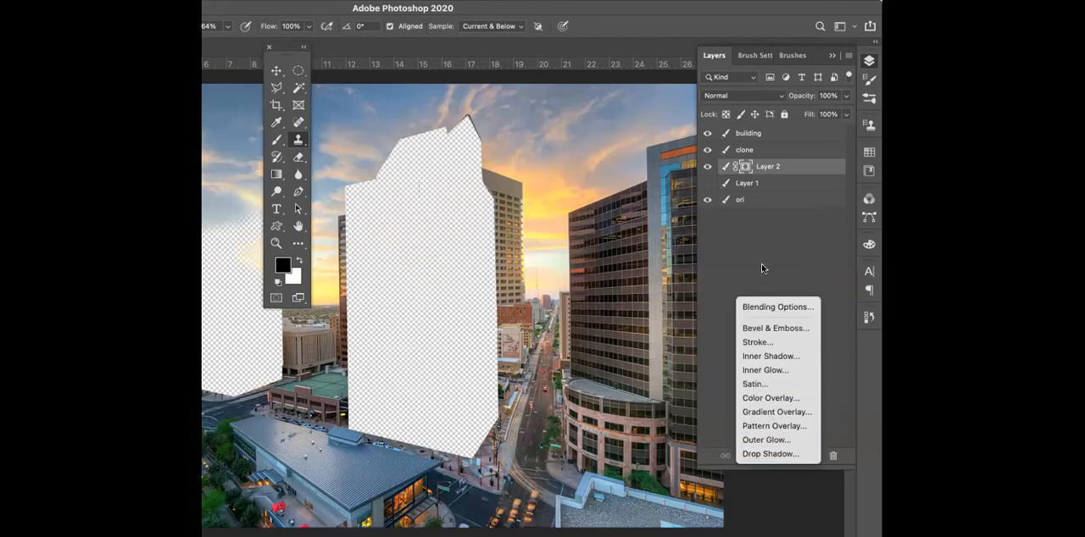
left_click(762, 237)
left_click_drag(781, 164, 833, 456)
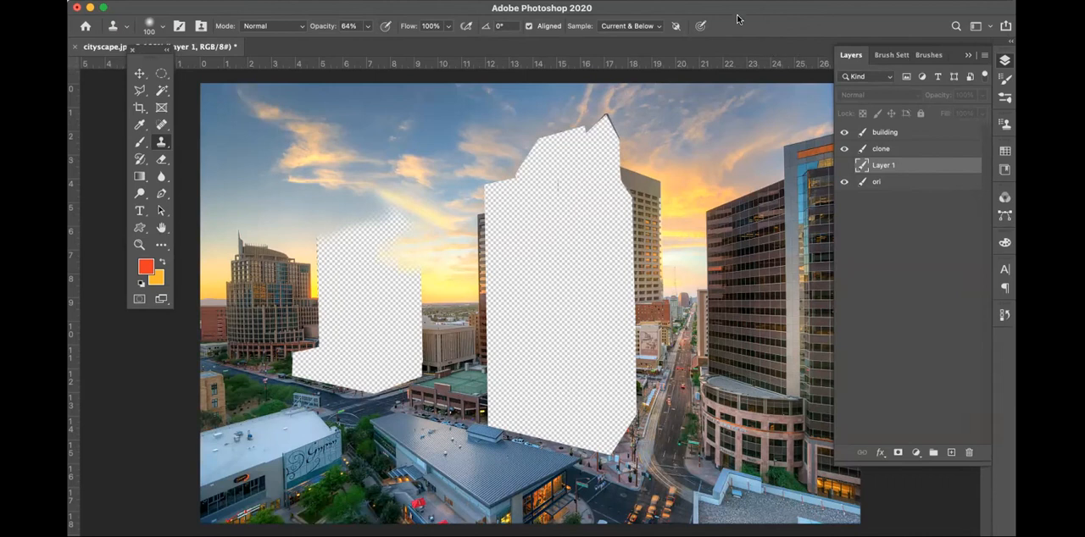
Hide the layers list and save the layered document on the computer as cityscape.psd with Maximize Compatibility
key("F7")
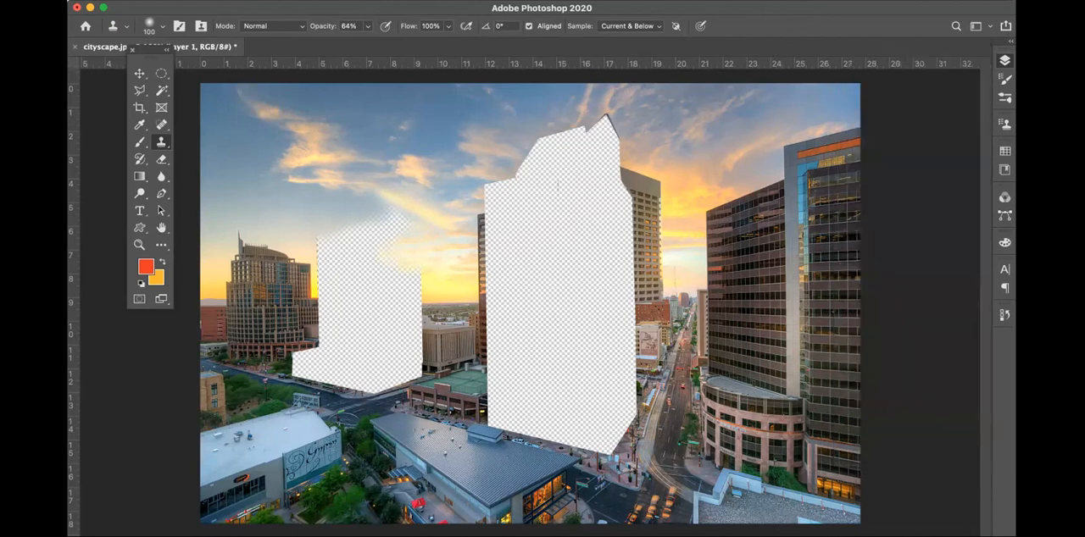
key("super+s")
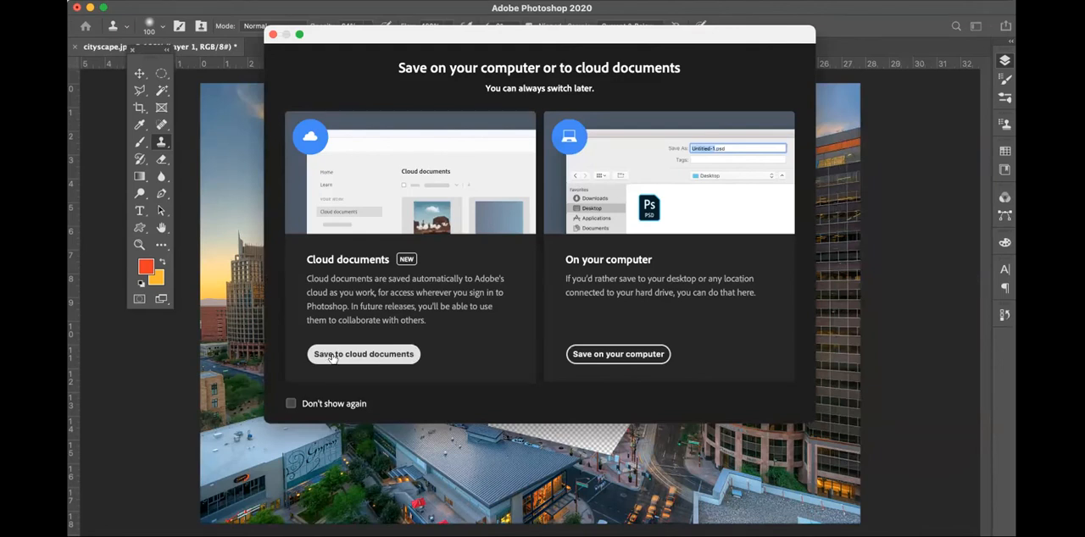
left_click(618, 356)
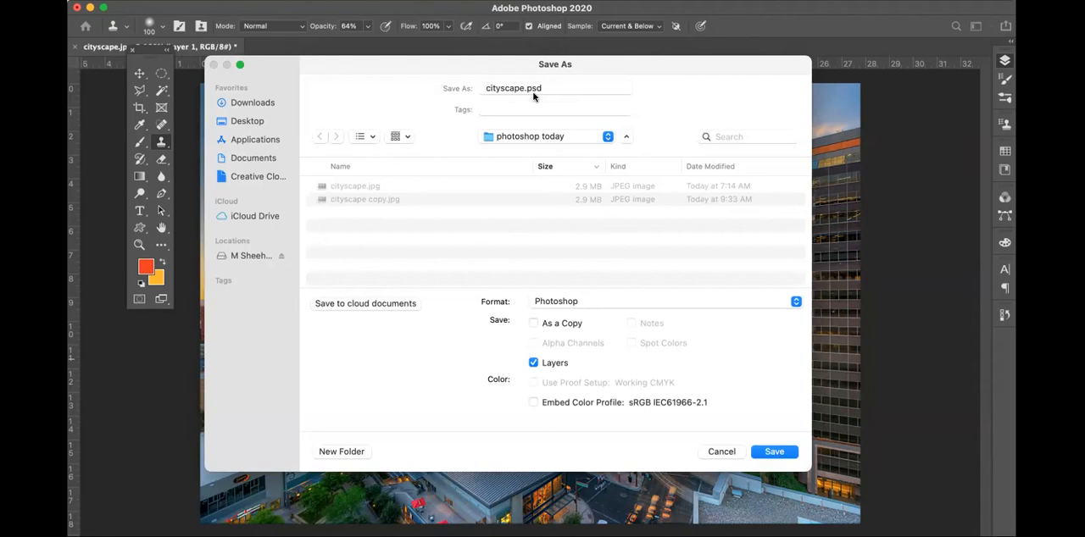
left_click(775, 452)
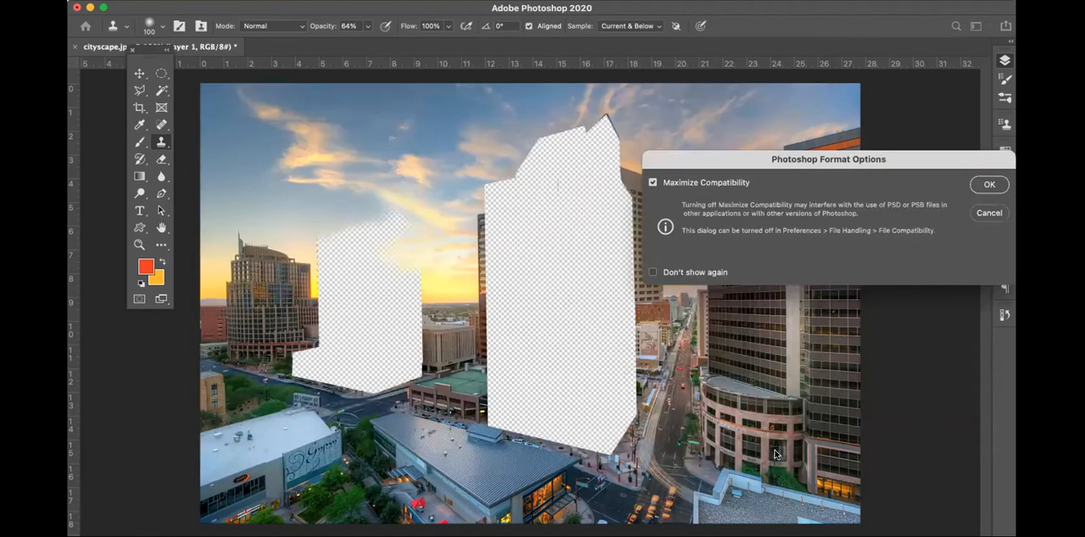
left_click(985, 186)
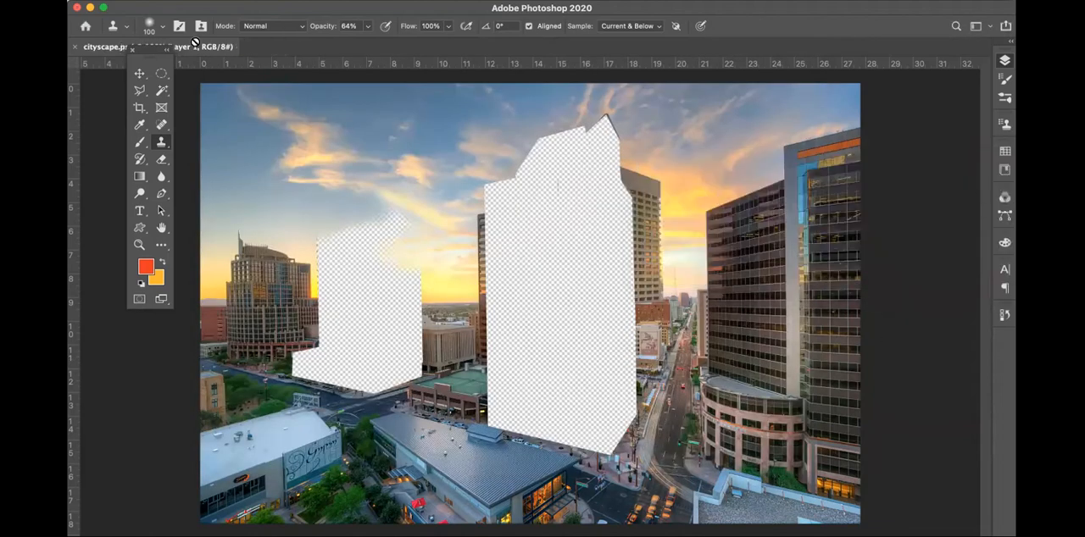
Save a copy of the document on the computer in JPEG format under the name cityscape f.jpg
left_click(179, 1)
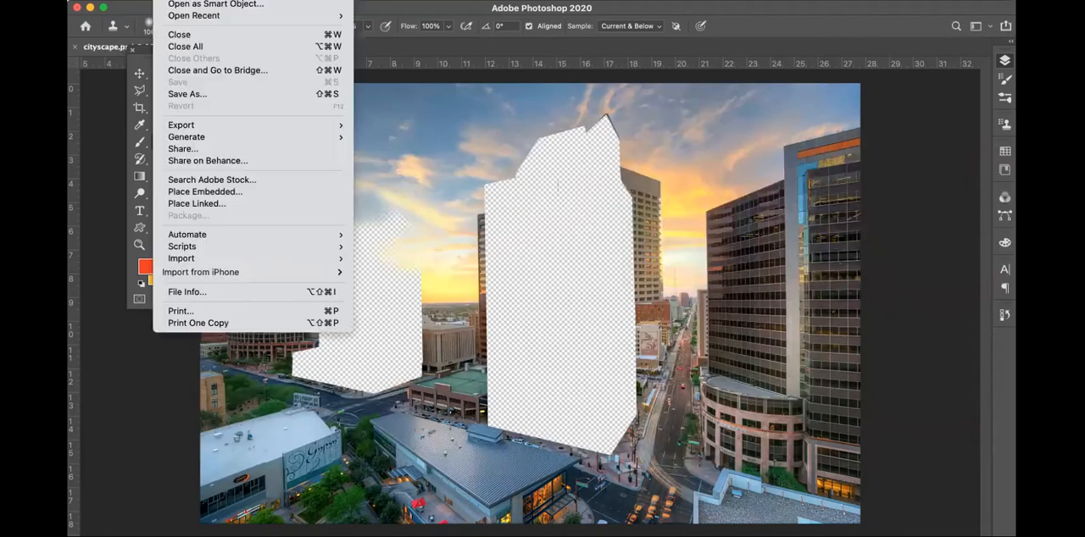
left_click(172, 94)
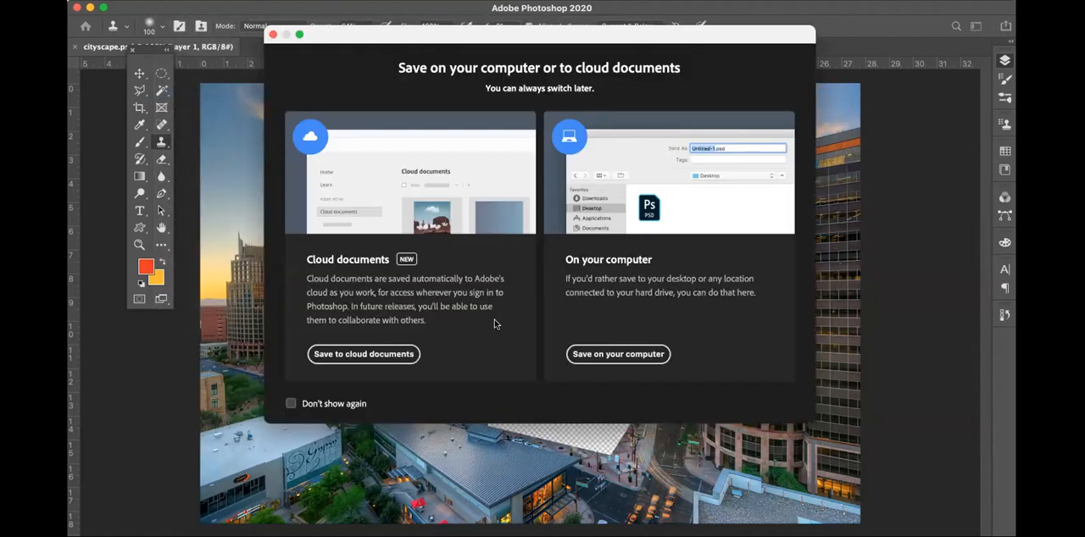
left_click(607, 362)
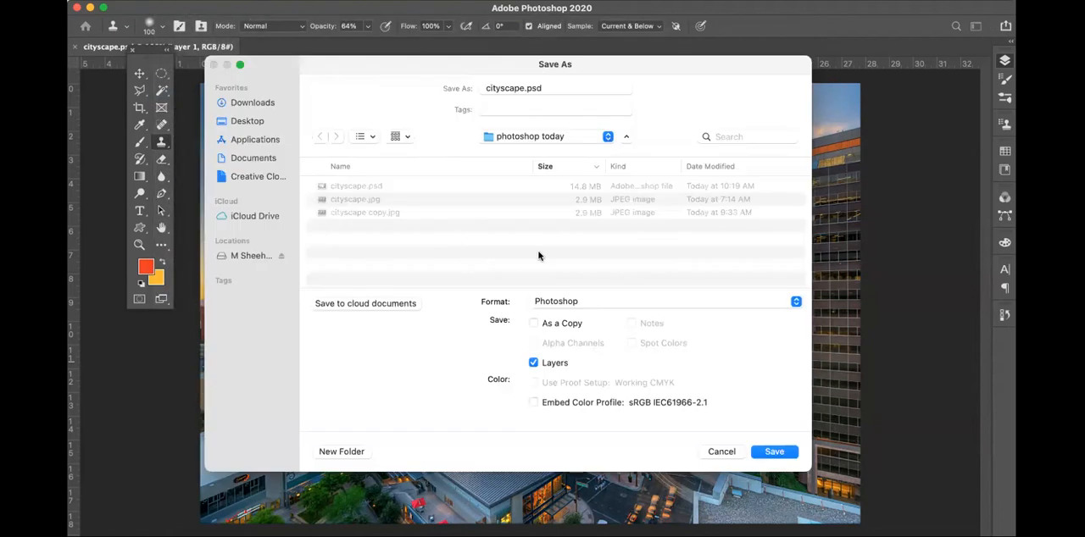
left_click(564, 299)
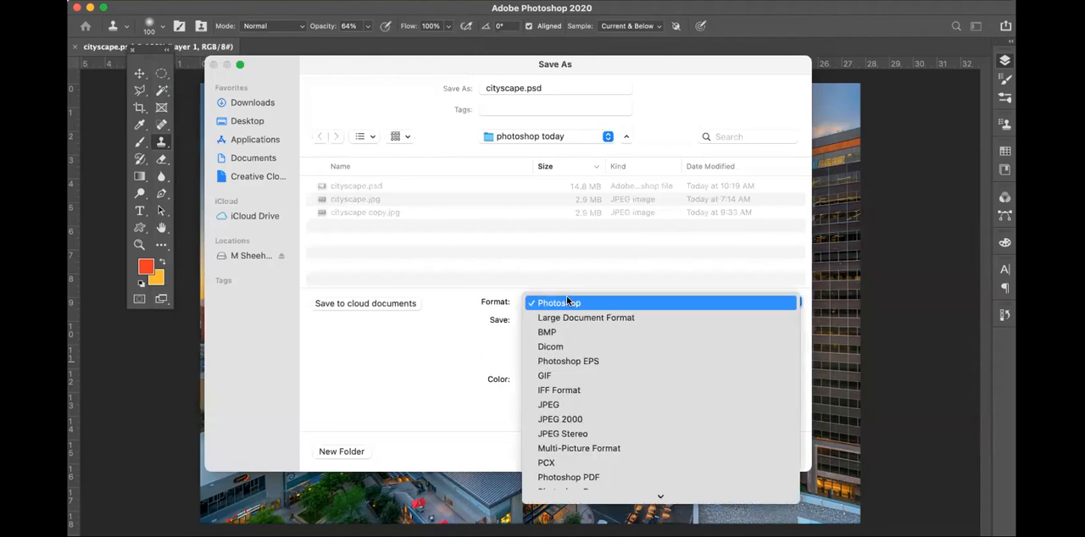
left_click(588, 404)
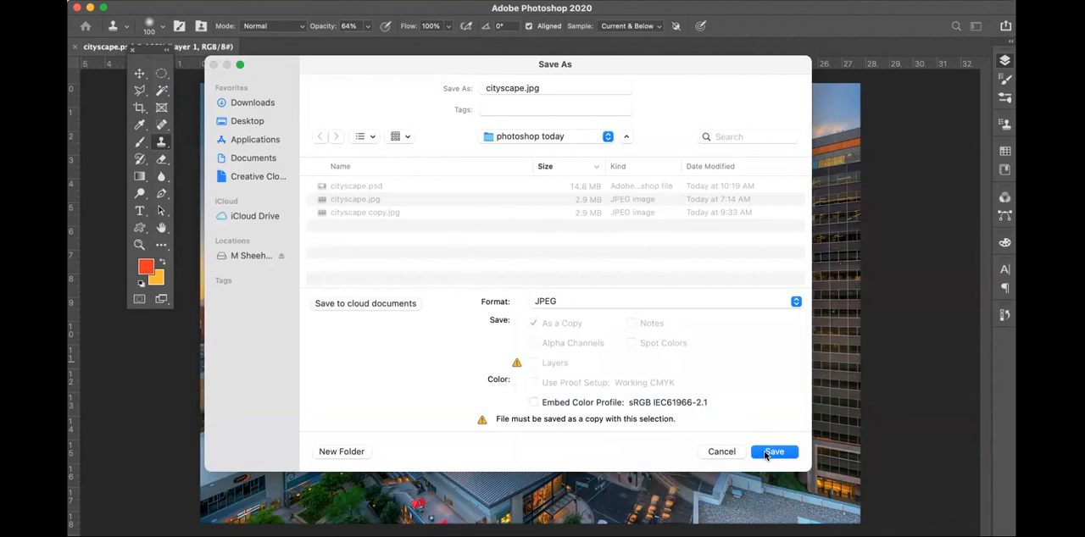
left_click(523, 88)
type("f")
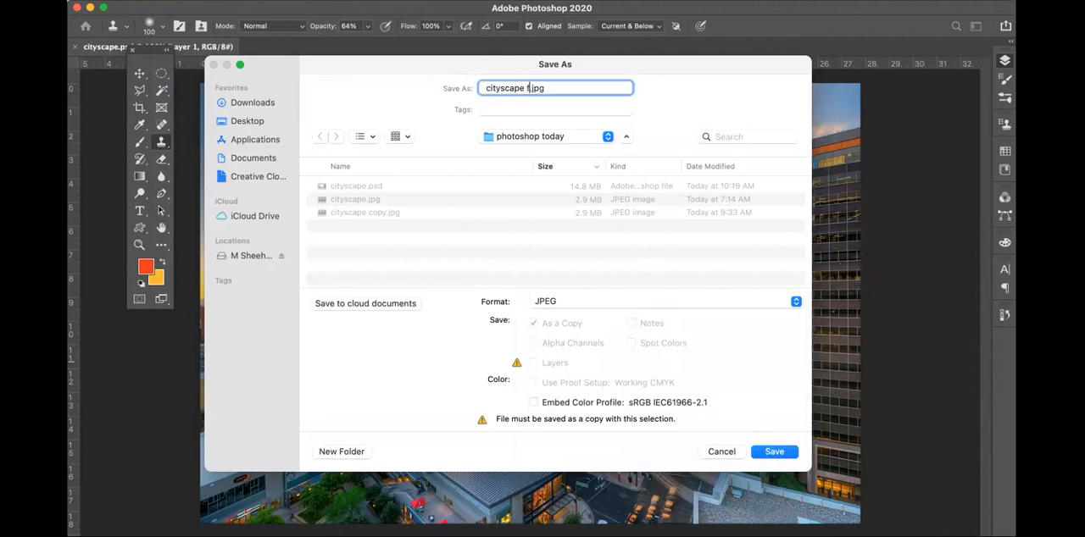
left_click(785, 457)
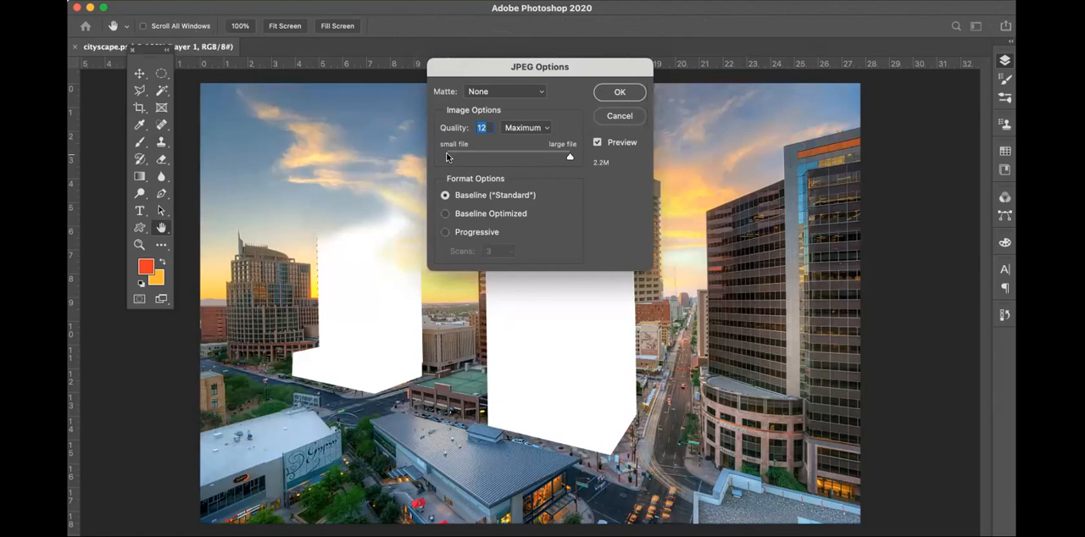
Look at the JPEG quality choices and accept the options with Maximum quality 12 and Baseline ("Standard") format
left_click(531, 131)
left_click(531, 133)
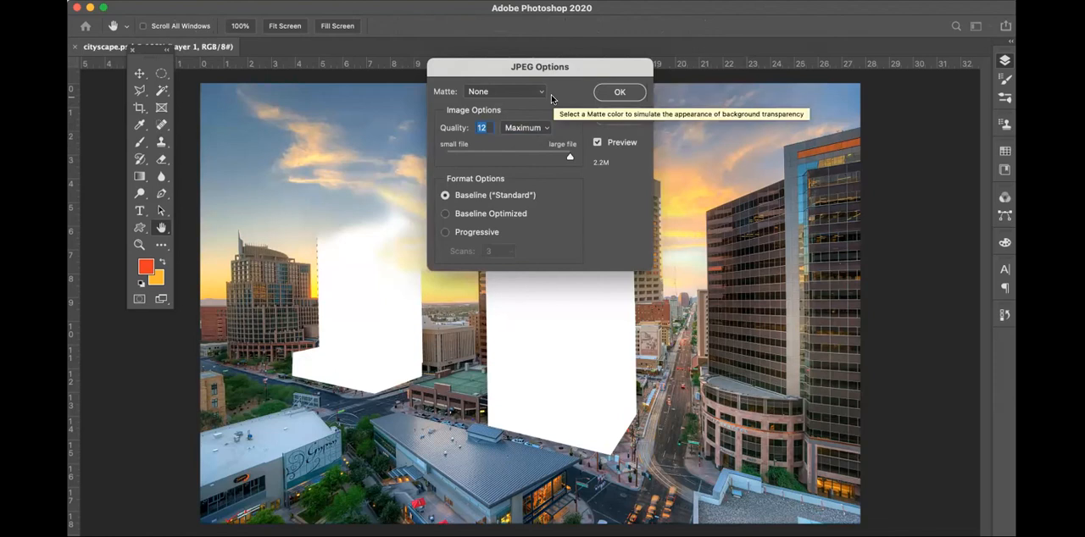
left_click(619, 93)
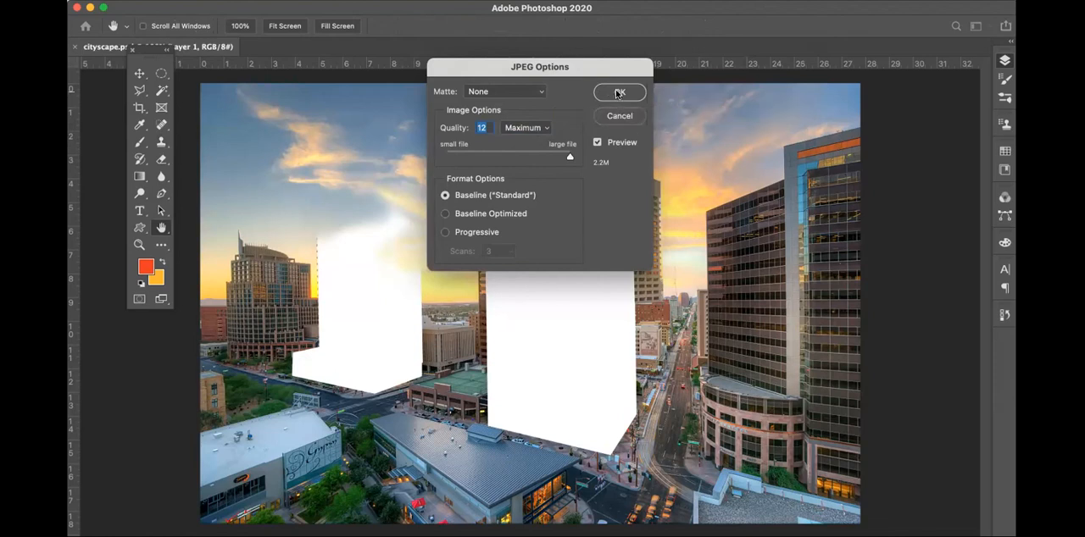
Display the layers list for cityscape f.jpg, reposition the window, and view the image at 100%
key("F7")
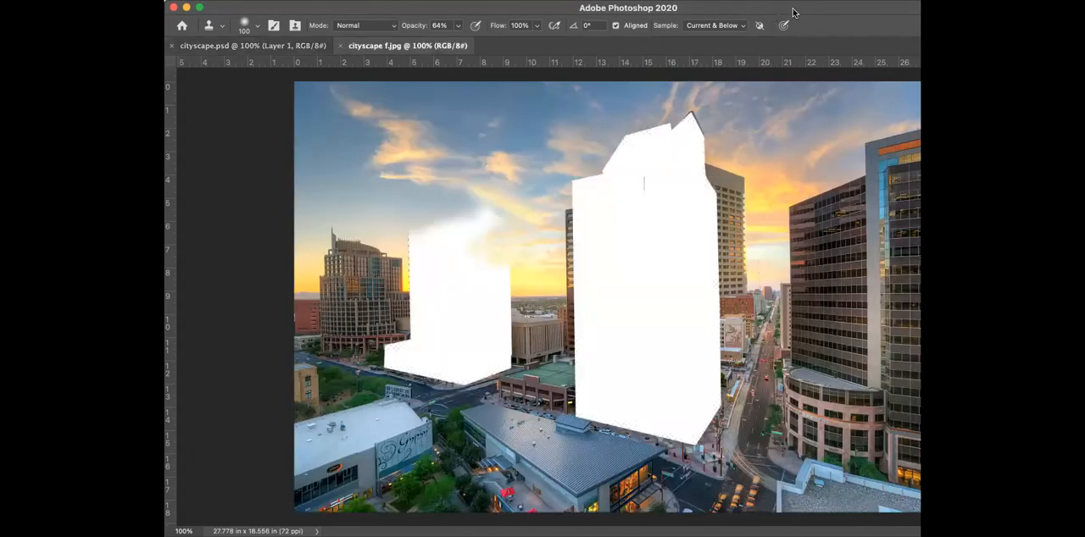
left_click_drag(793, 12, 685, 12)
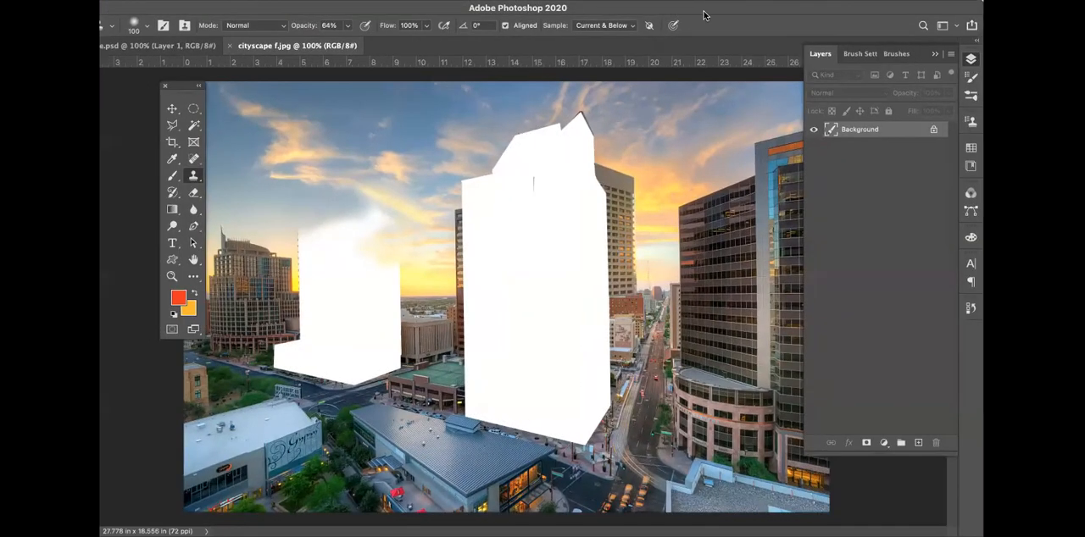
key("F7")
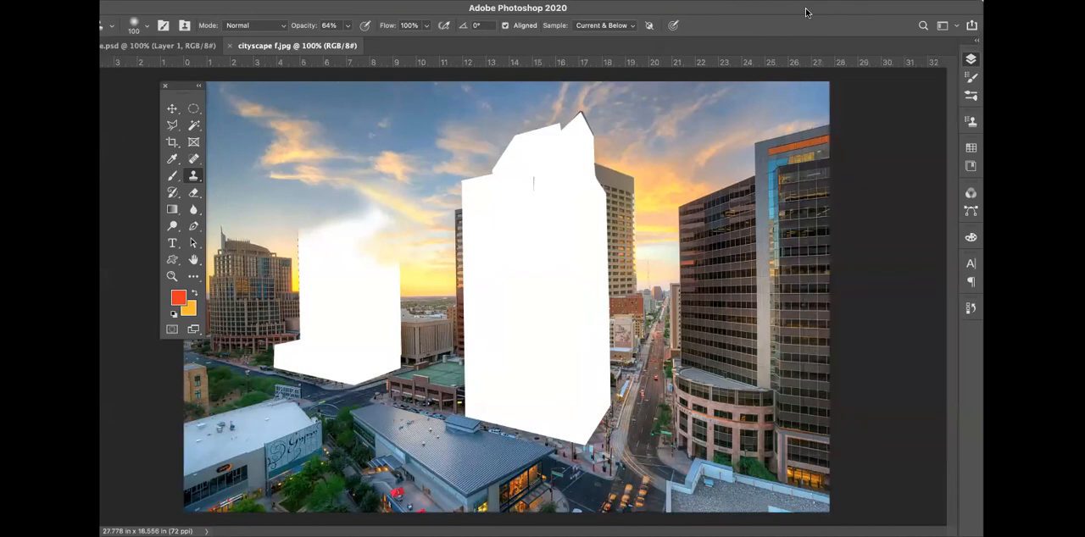
left_click_drag(799, 14, 826, 13)
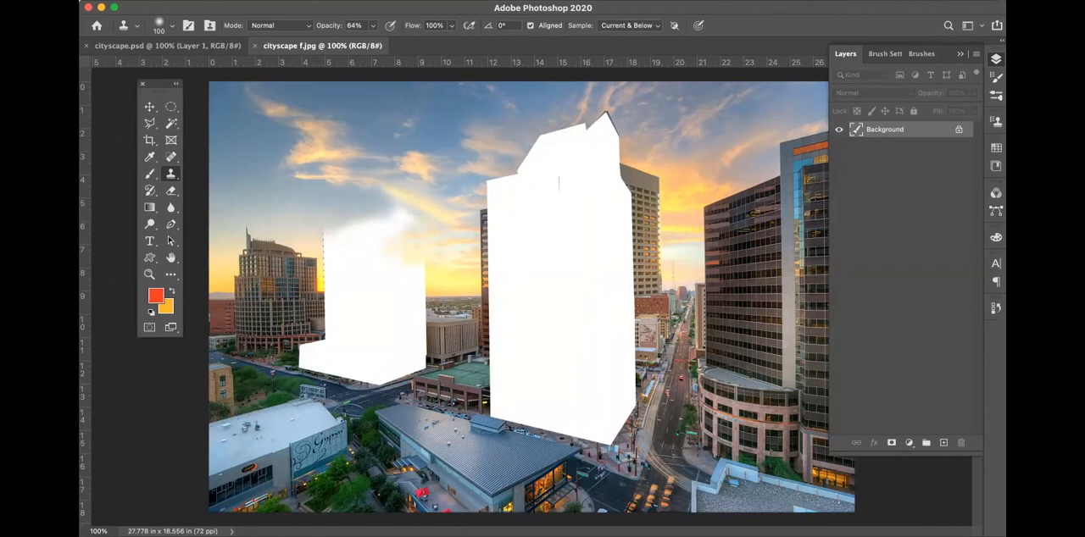
left_click(428, 0)
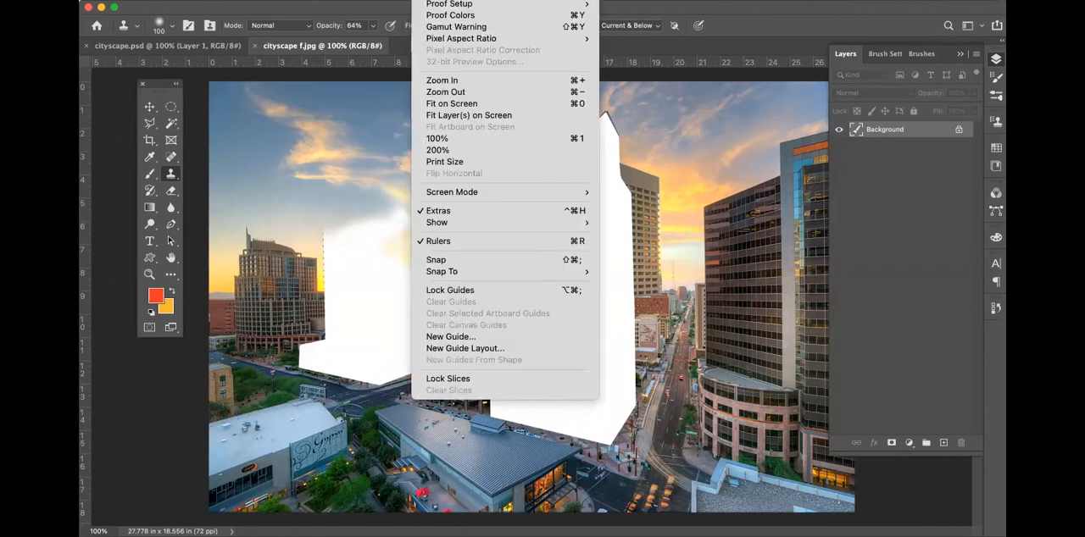
left_click(450, 138)
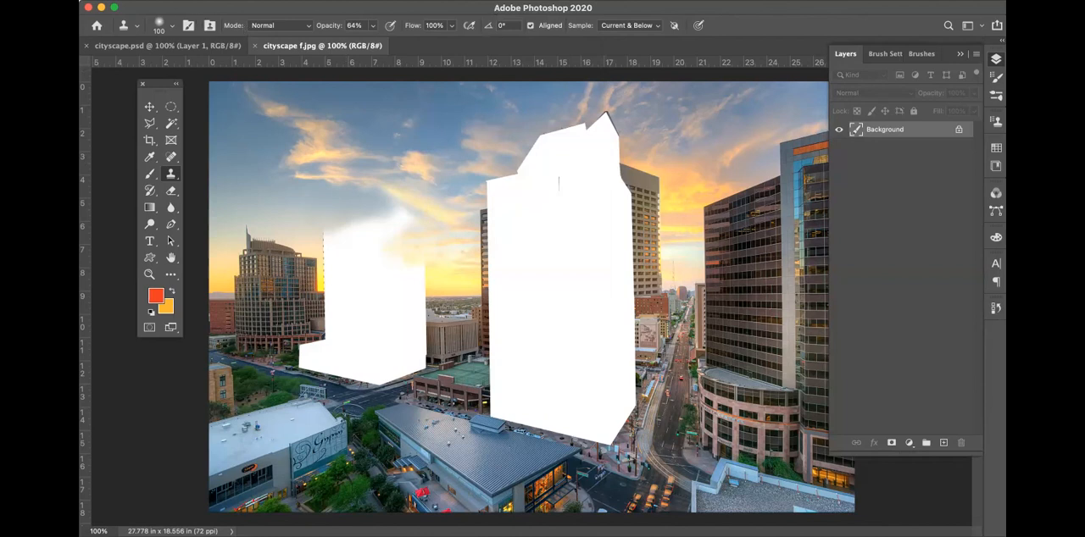
Examine the image size of cityscape f.jpg in pixels and percent, return the units to inches, and accept the original dimensions
left_click(236, 0)
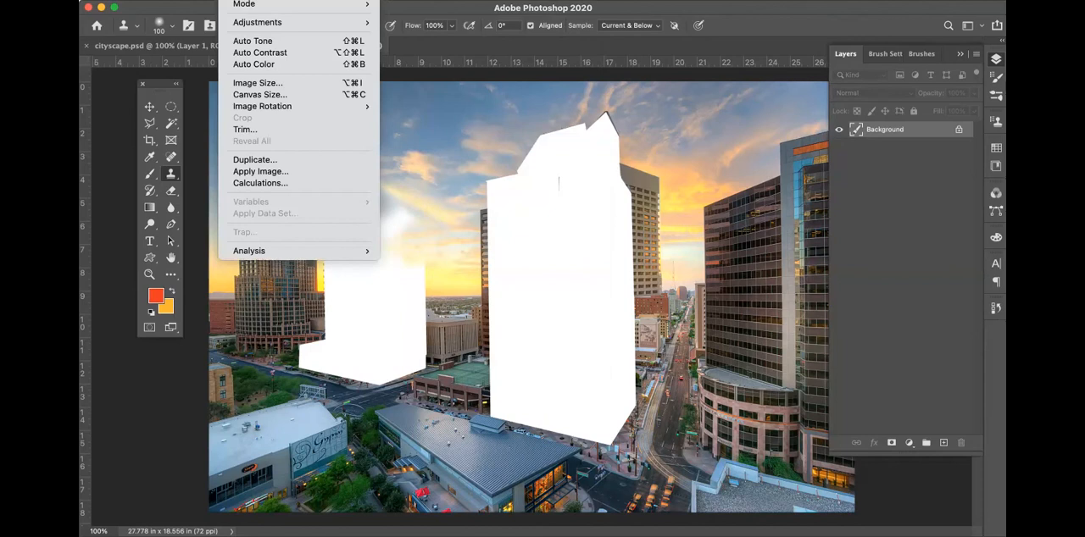
left_click(259, 83)
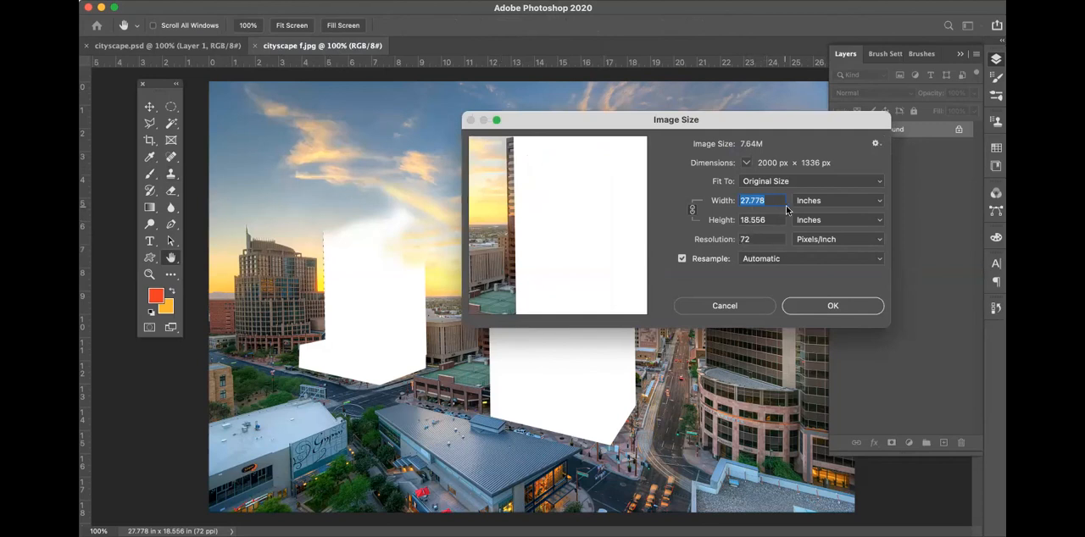
left_click(838, 202)
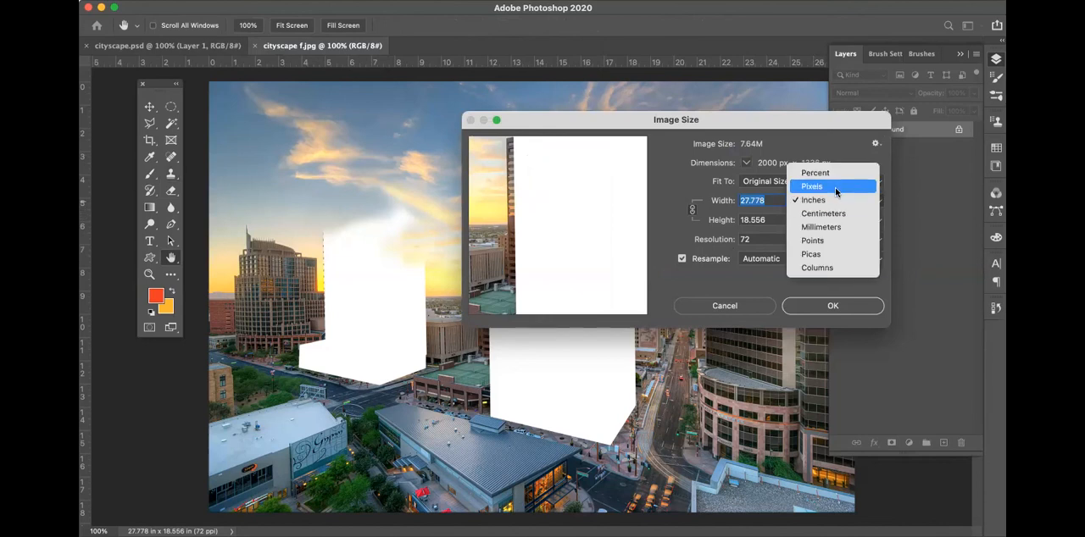
left_click(835, 186)
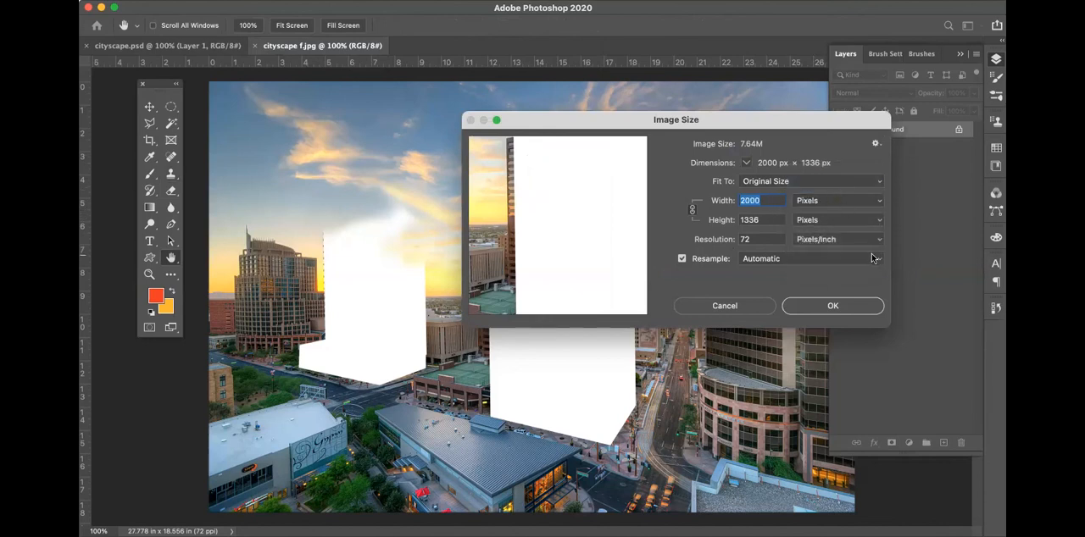
left_click(828, 201)
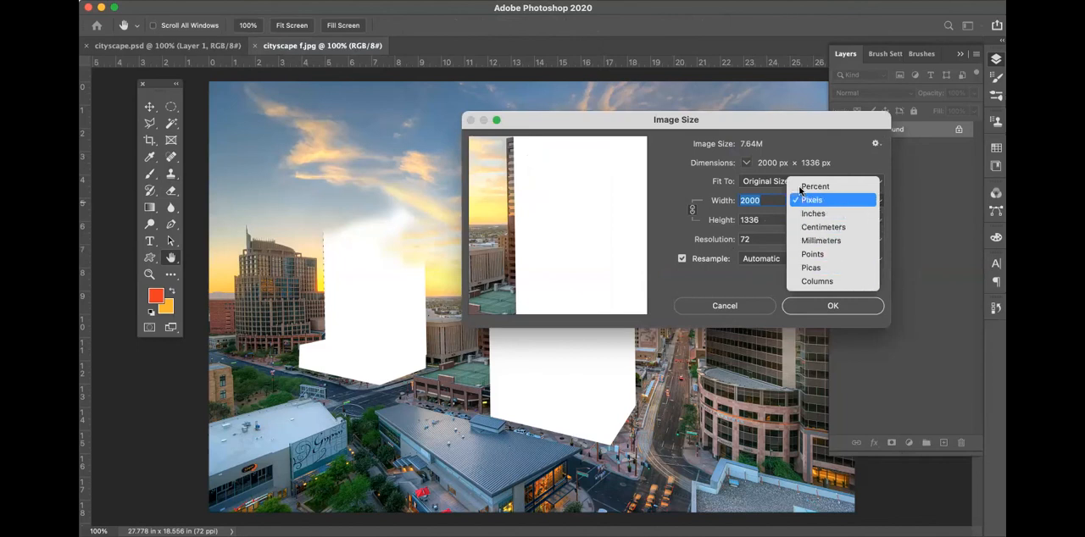
left_click(816, 191)
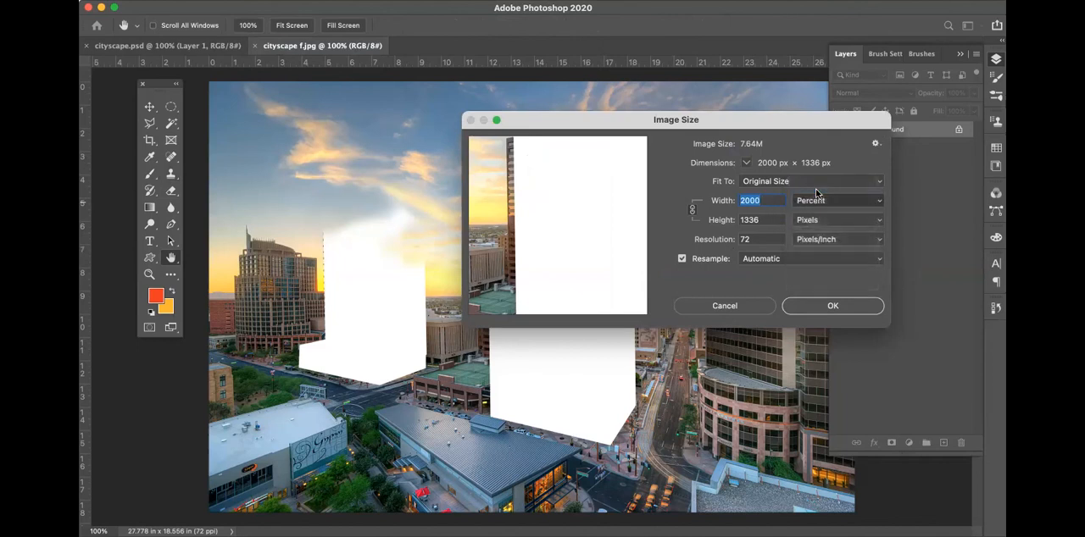
left_click(821, 201)
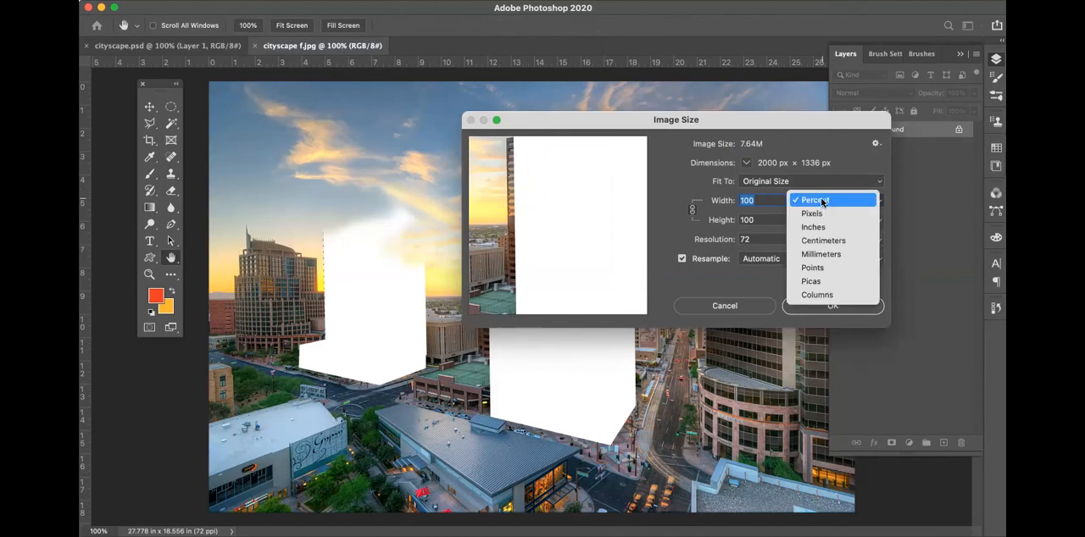
left_click(822, 228)
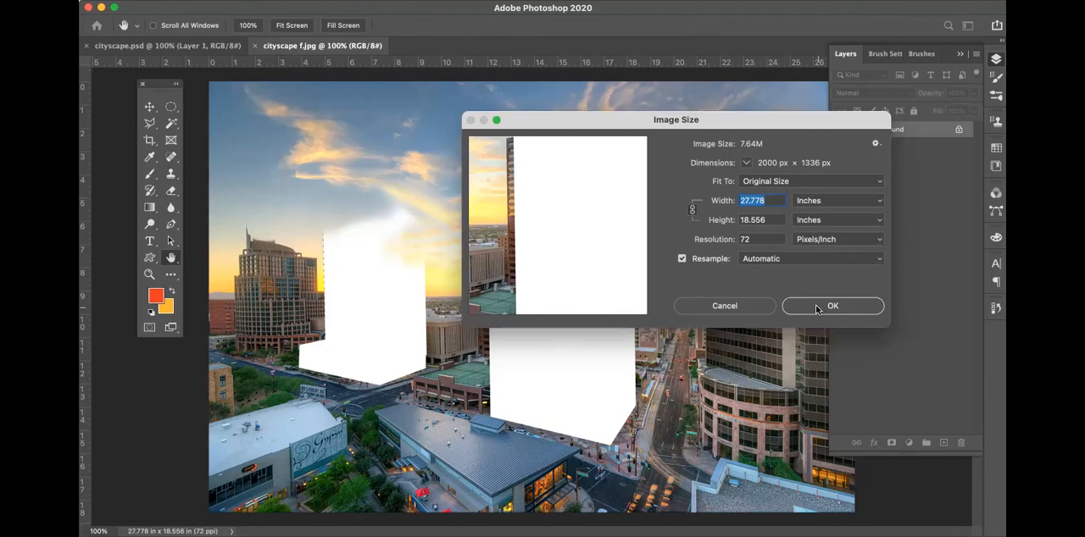
left_click(818, 309)
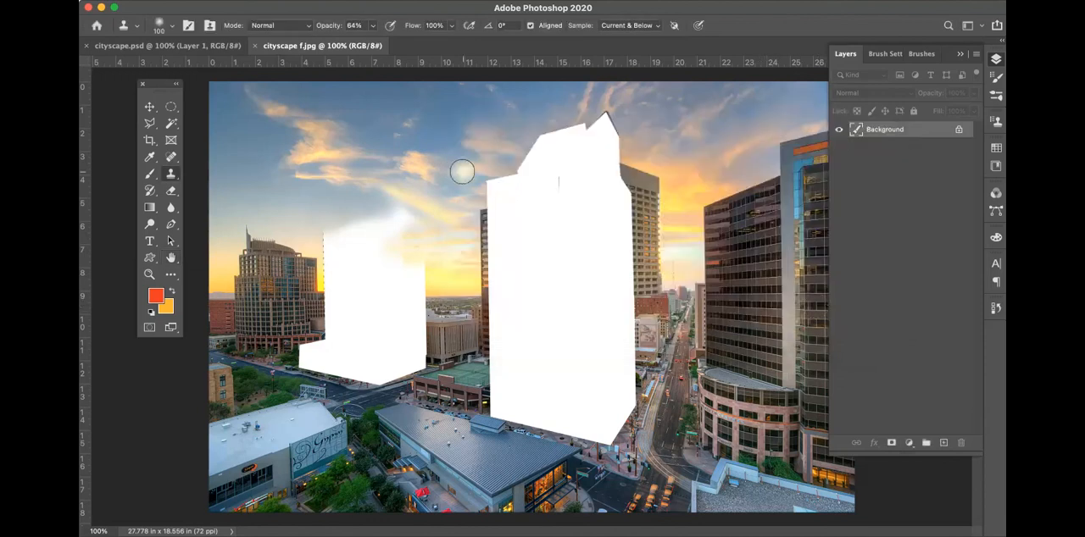